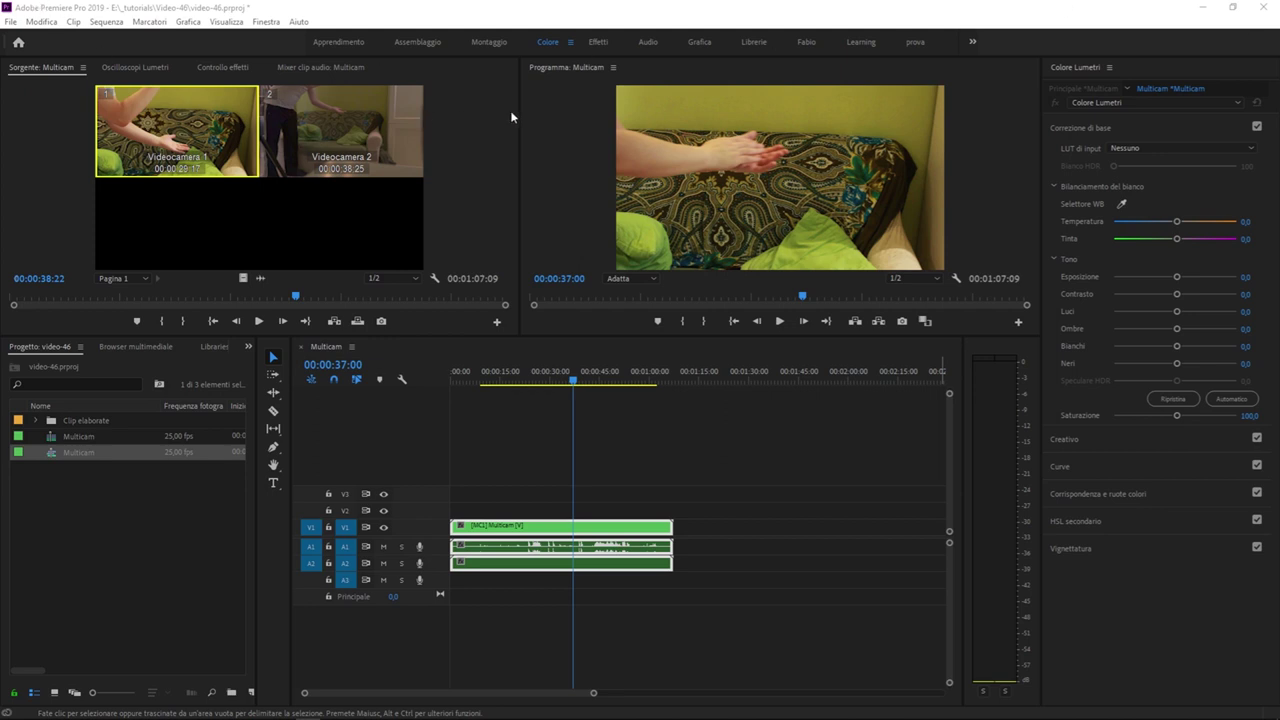
Step: Switch from the Colore workspace to the Montaggio editing workspace, hiding the Lumetri panel
click(488, 41)
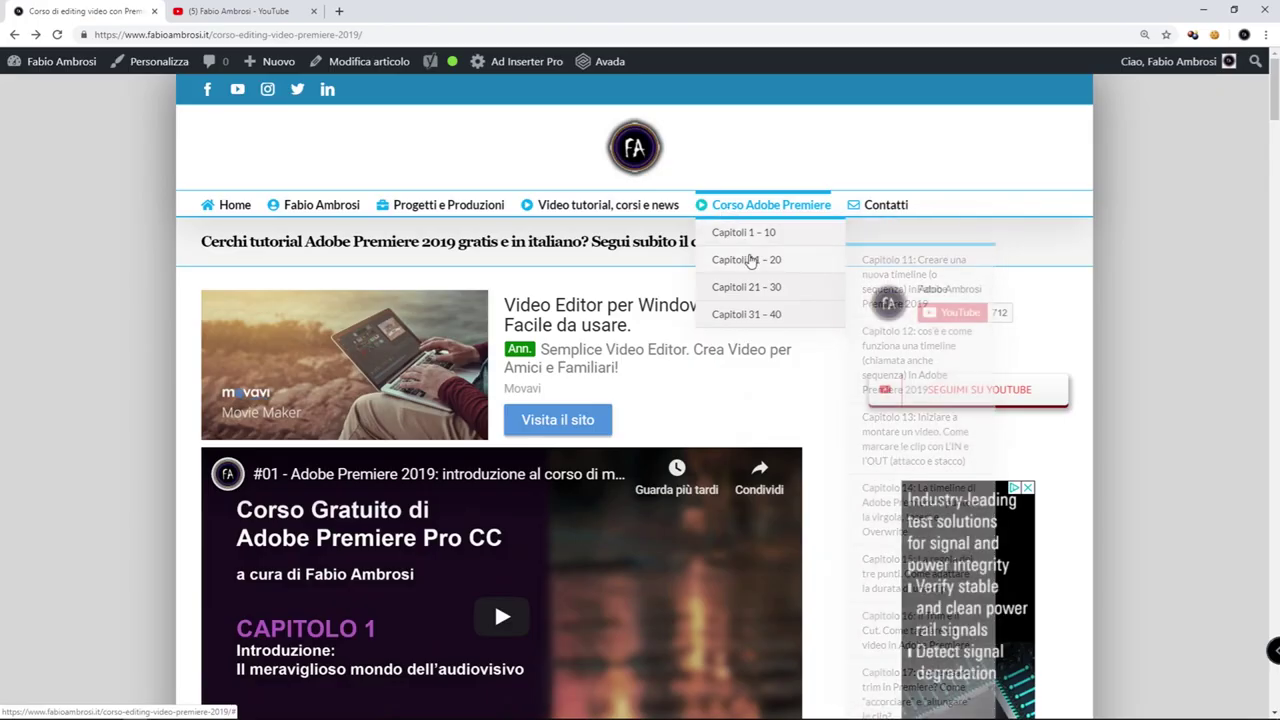
Step: Browse down through the Premiere course lesson list on the web page
scroll(514, 449, down, 2)
scroll(514, 449, down, 5)
scroll(400, 460, down, 5)
scroll(323, 465, down, 5)
scroll(323, 465, down, 5)
scroll(289, 449, down, 5)
scroll(154, 383, down, 1)
scroll(200, 430, down, 3)
scroll(280, 440, down, 2)
scroll(311, 447, down, 3)
scroll(311, 447, down, 2)
scroll(305, 445, down, 2)
scroll(300, 443, down, 3)
scroll(291, 441, down, 1)
drag(291, 441, 340, 611)
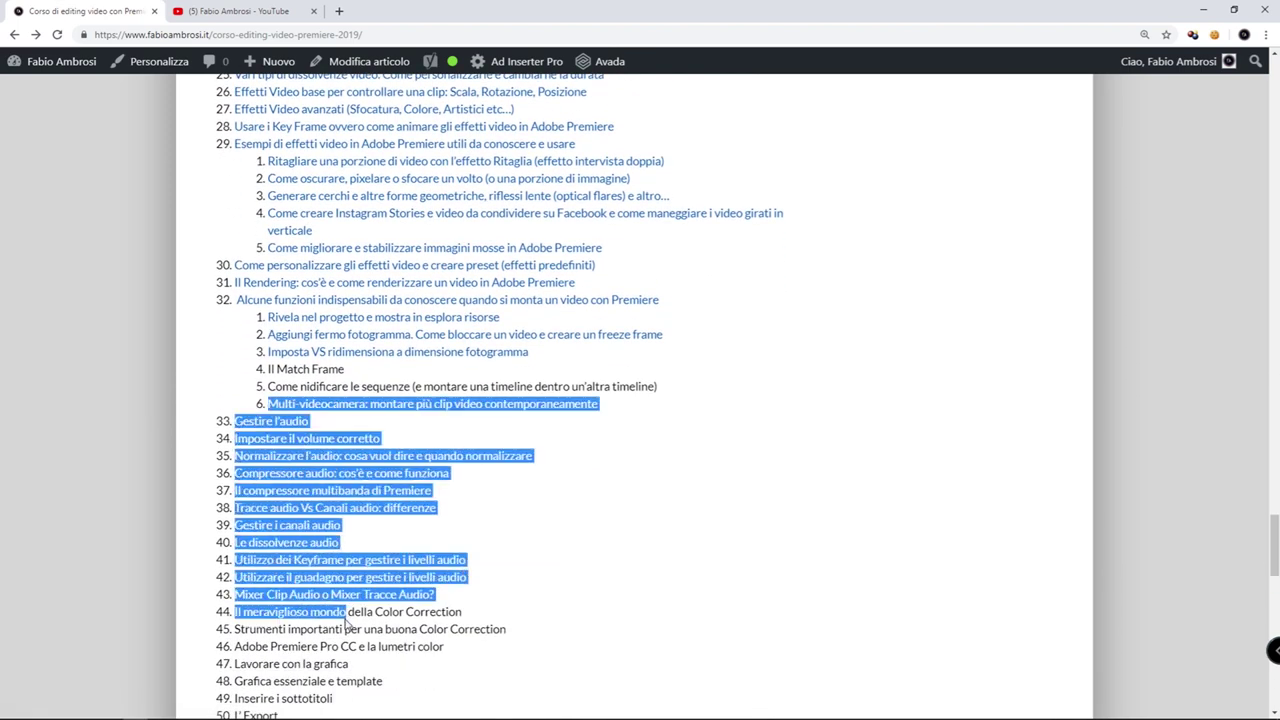
scroll(340, 611, down, 3)
click(529, 466)
scroll(506, 485, down, 3)
scroll(506, 485, down, 1)
scroll(506, 485, up, 4)
scroll(506, 485, up, 3)
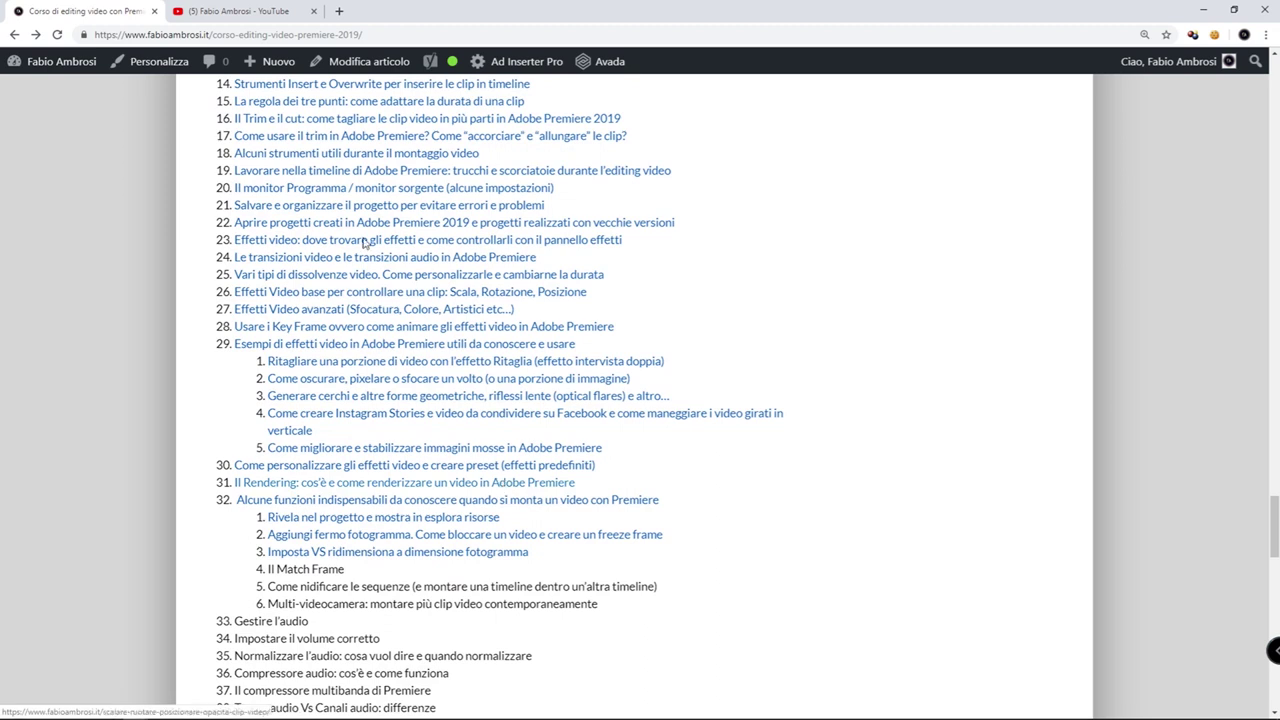
Step: On the YouTube channel, show earlier uploads and open tutorial video #43
click(266, 14)
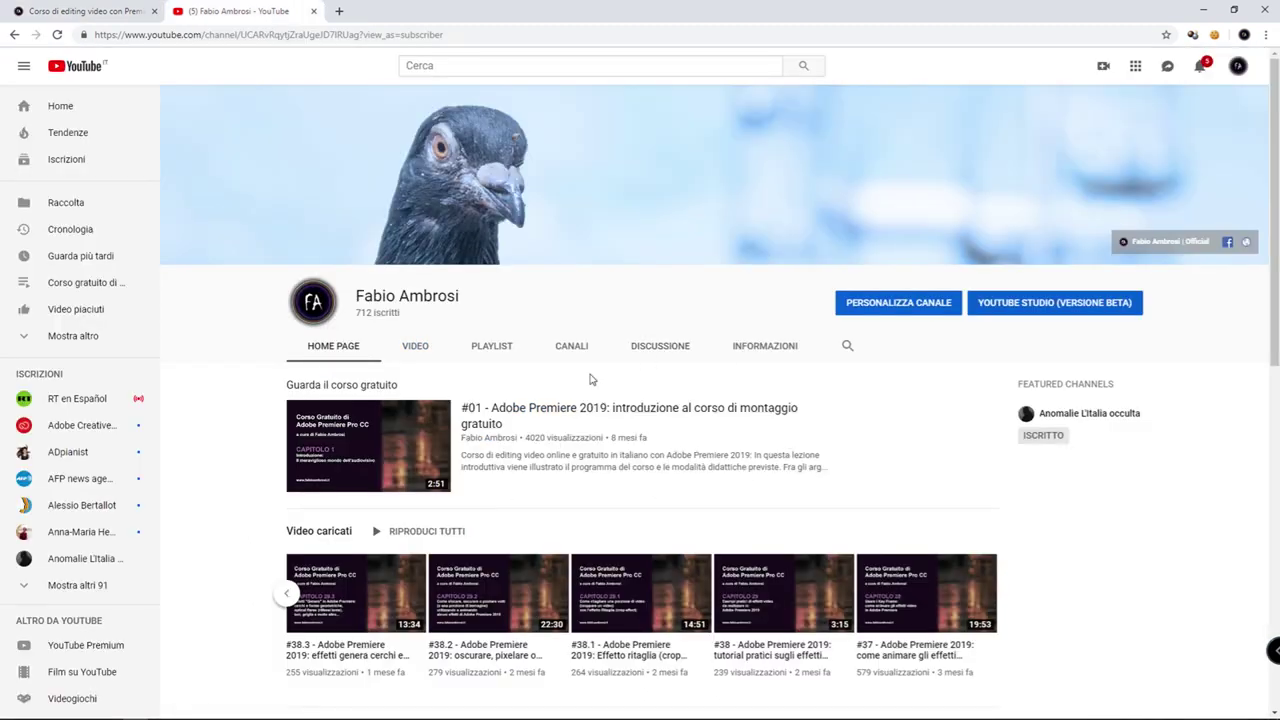
scroll(924, 540, down, 2)
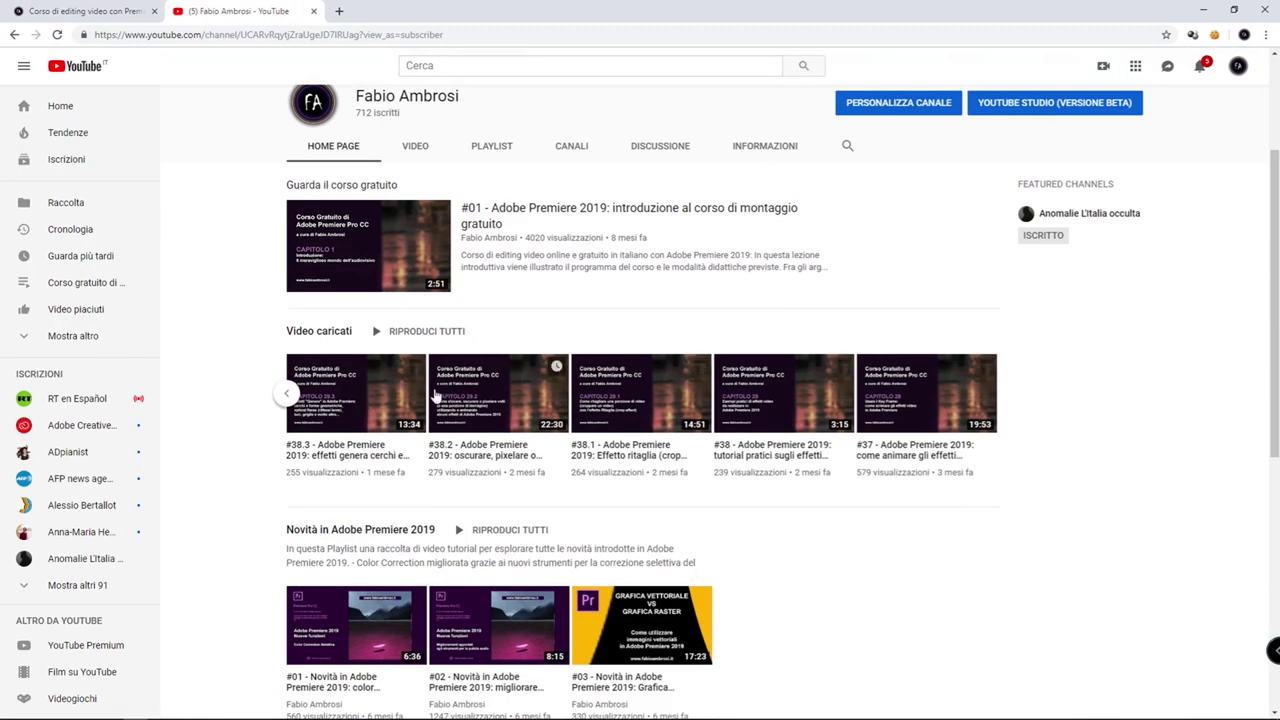
click(288, 397)
click(288, 397)
click(288, 400)
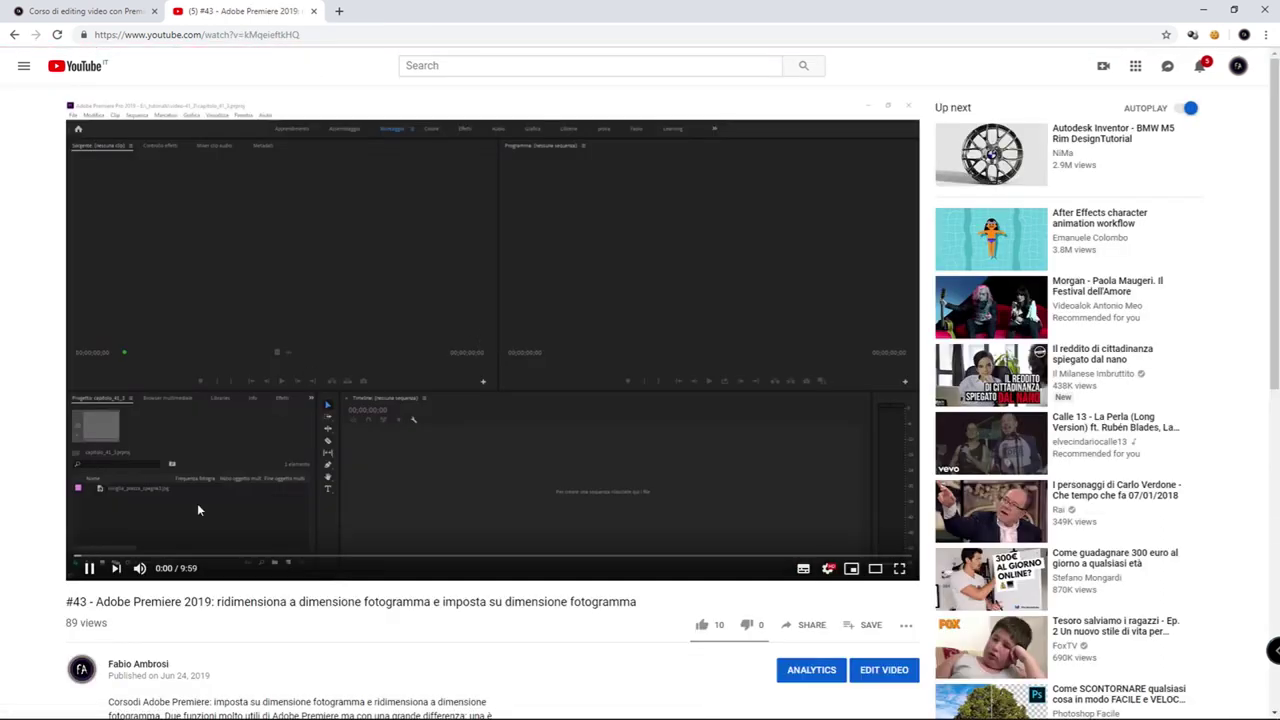
Step: Pause video #43 and return to the channel's uploads page
click(465, 390)
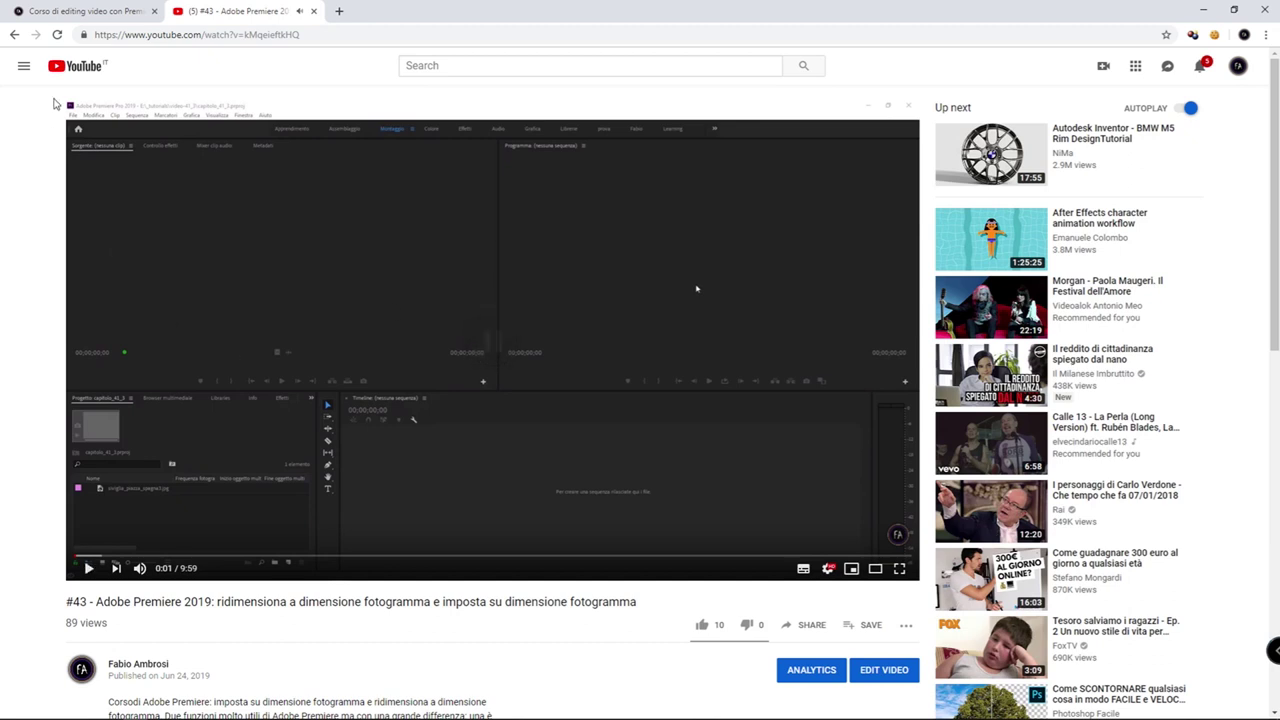
click(15, 38)
scroll(699, 320, up, 2)
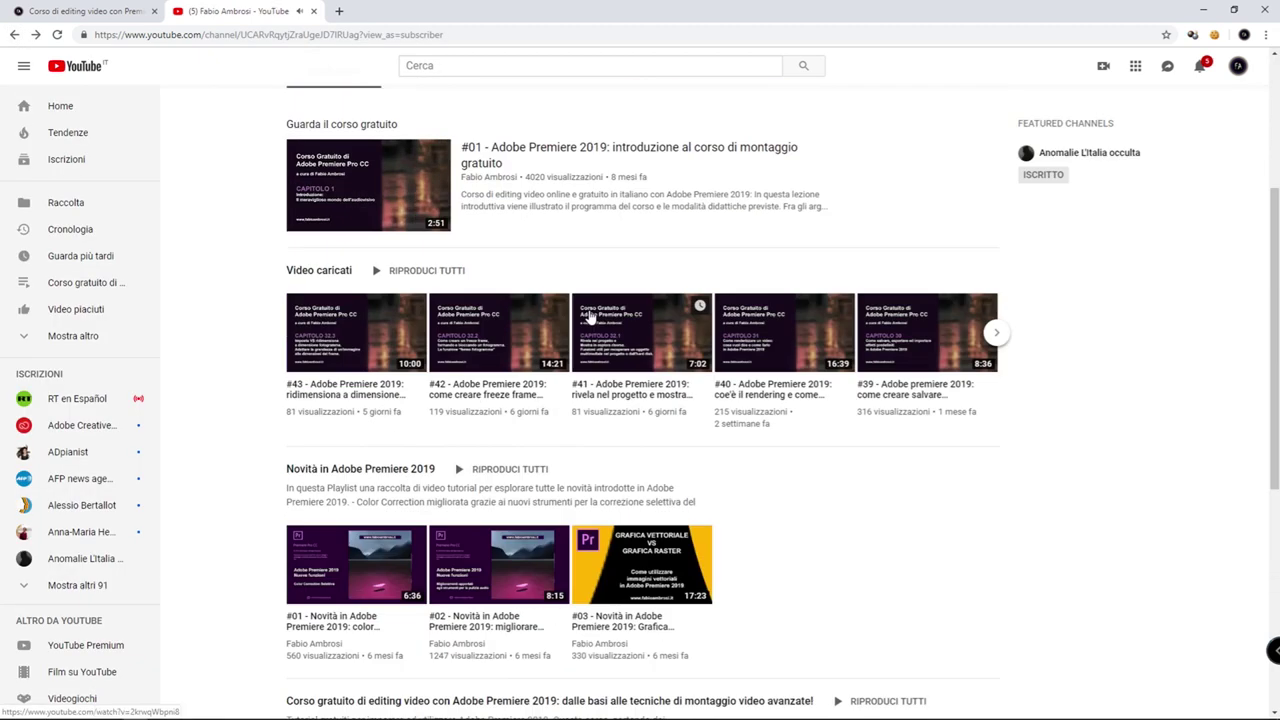
scroll(873, 327, up, 3)
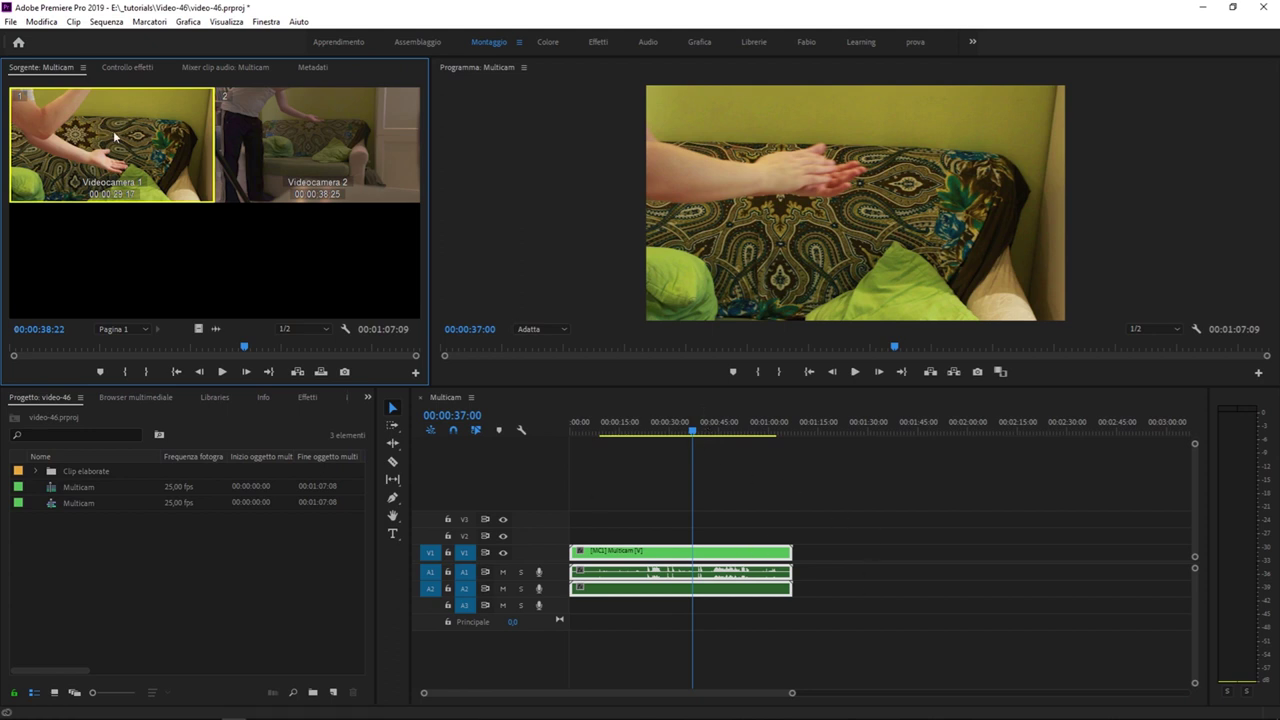
Step: Widen the source monitor, then play the Multicam sequence cutting to camera 2 and back to camera 1
click(748, 500)
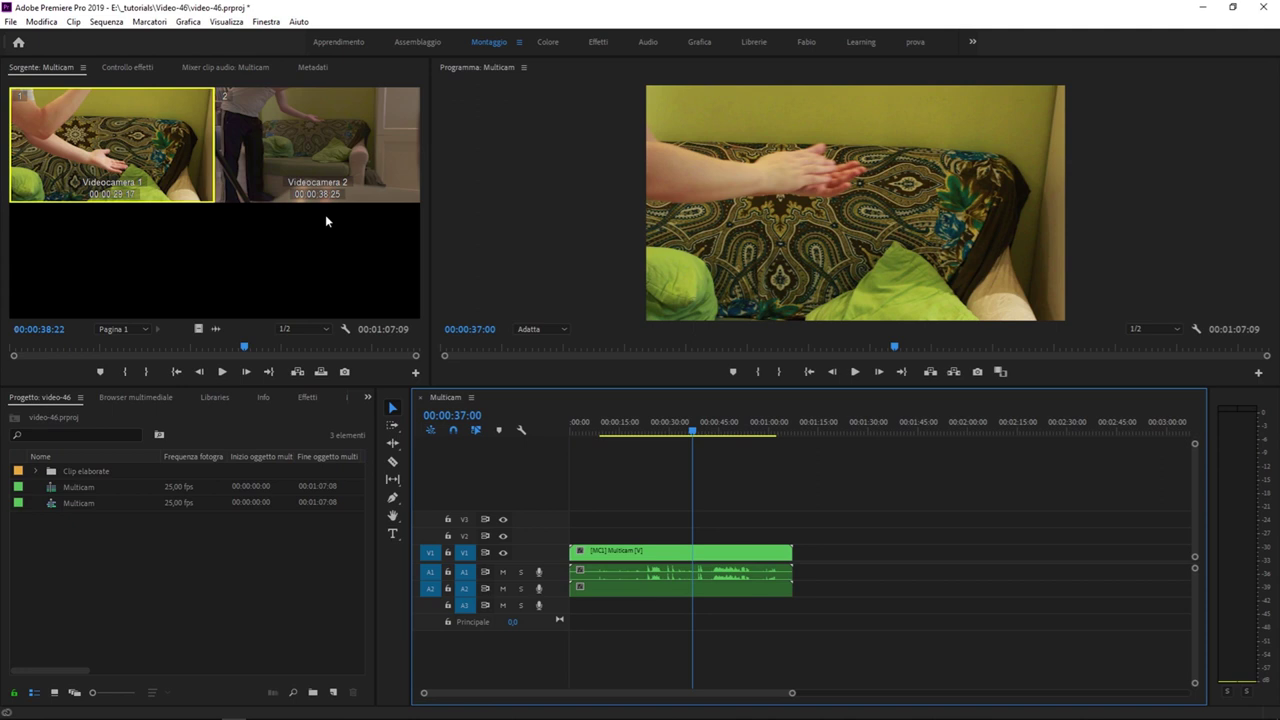
drag(430, 182, 589, 182)
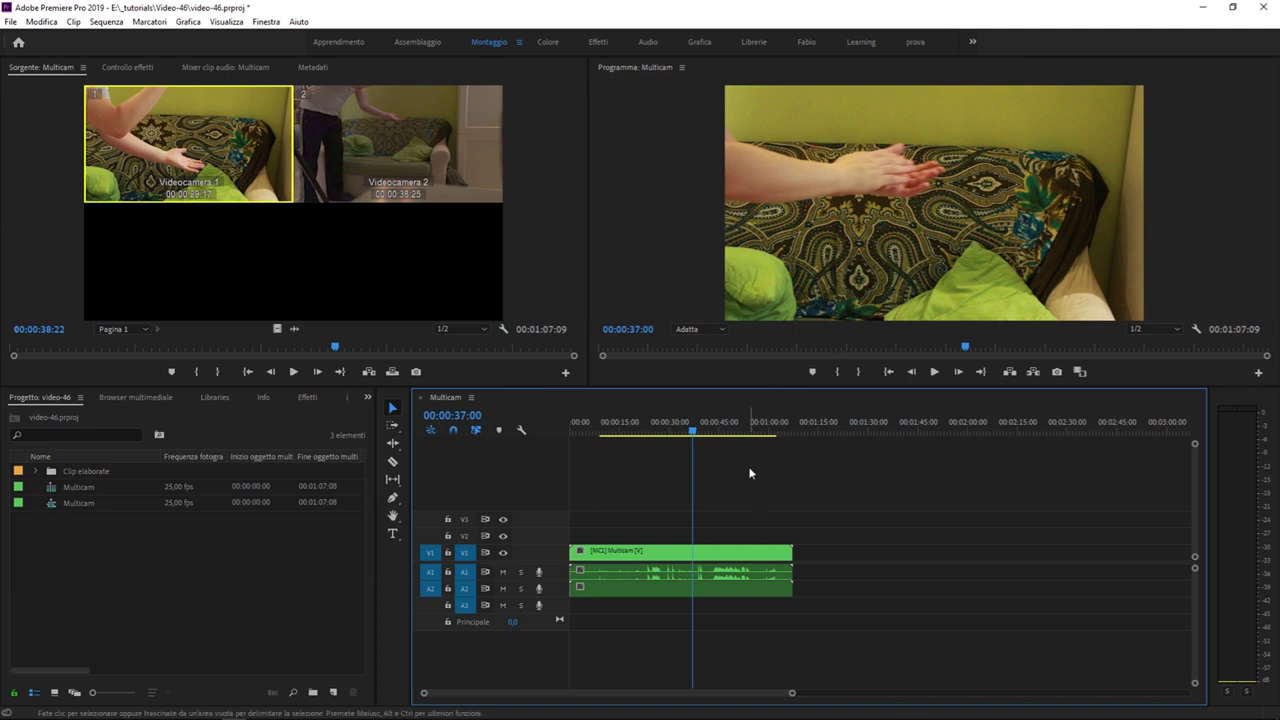
key(space)
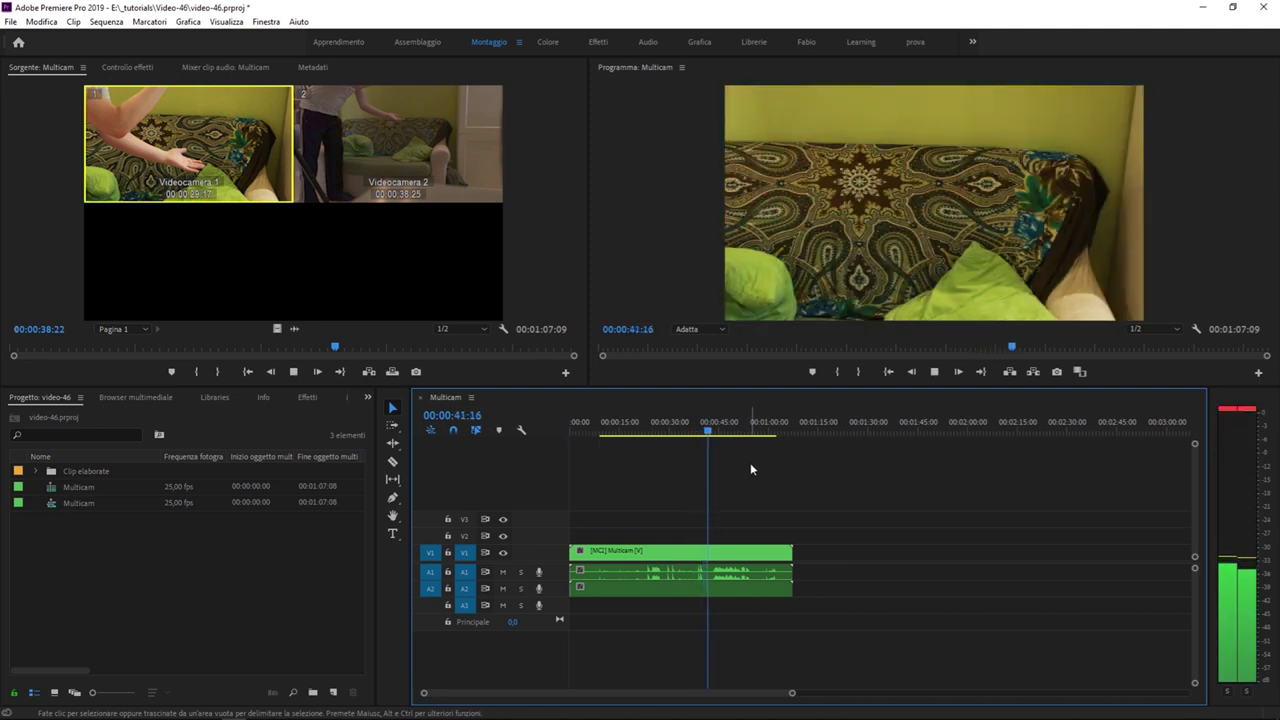
key(2)
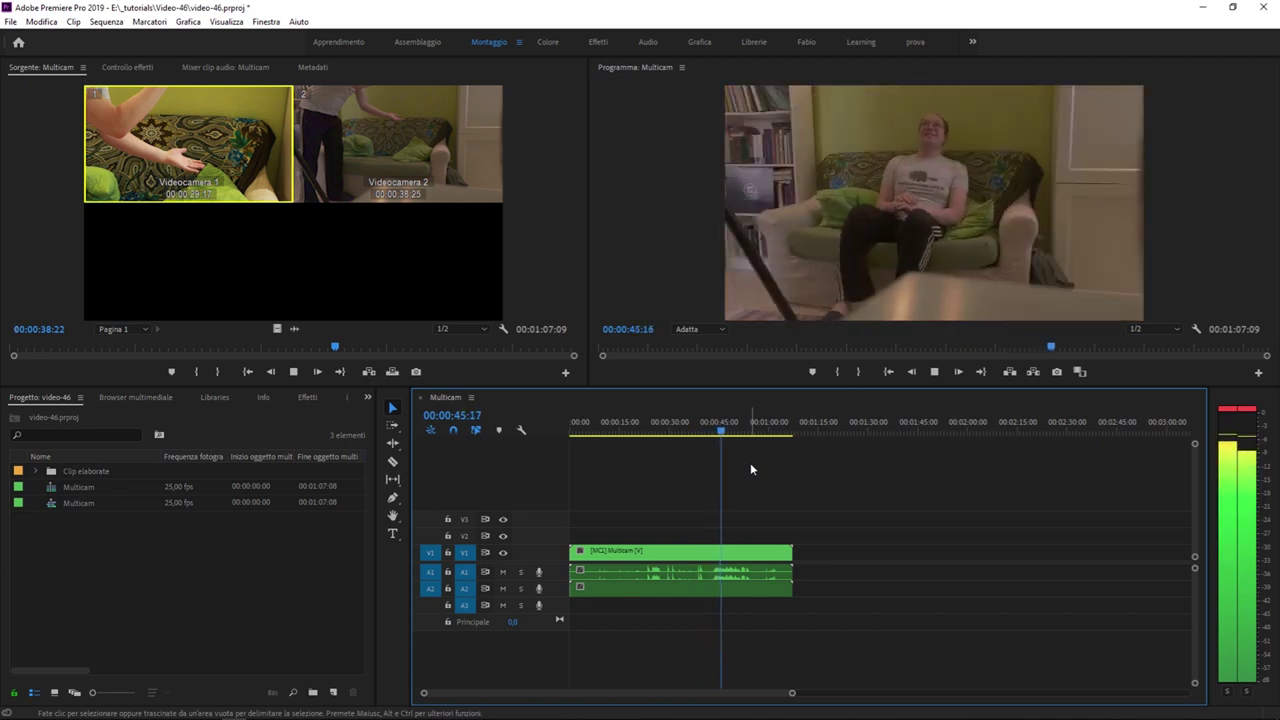
key(1)
key(space)
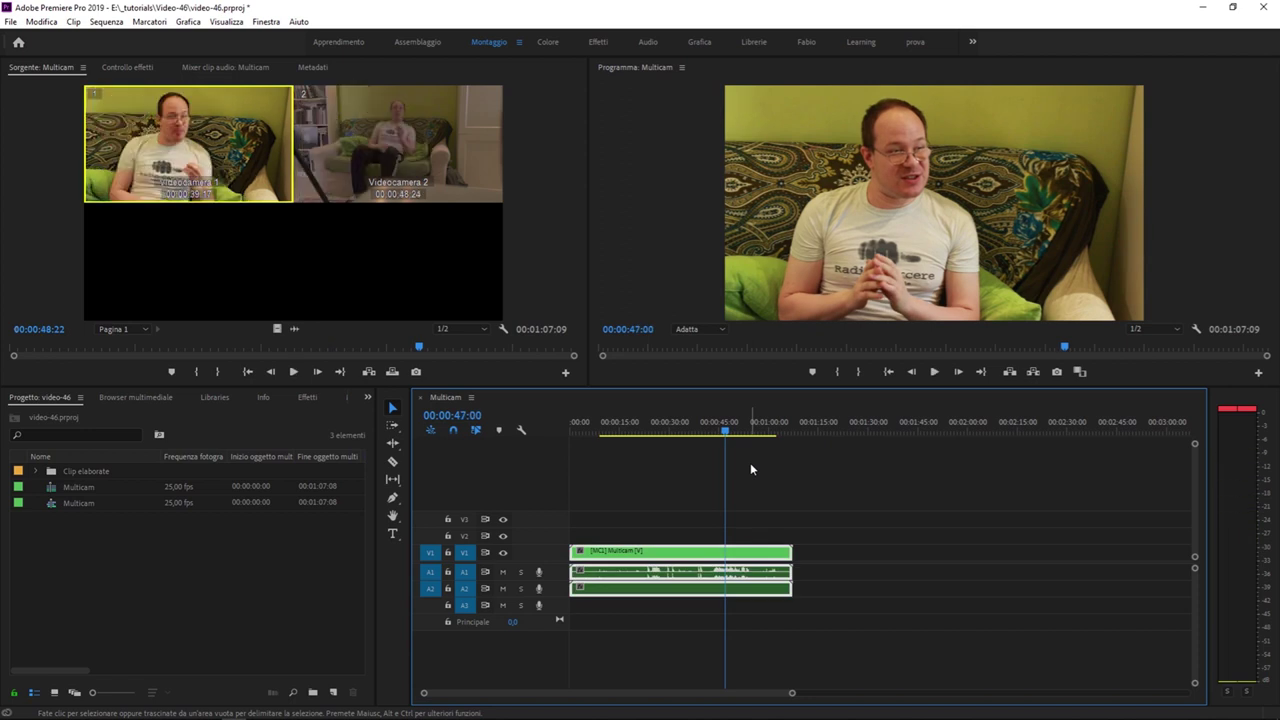
Step: Deselect the clips in the Multicam timeline
click(751, 468)
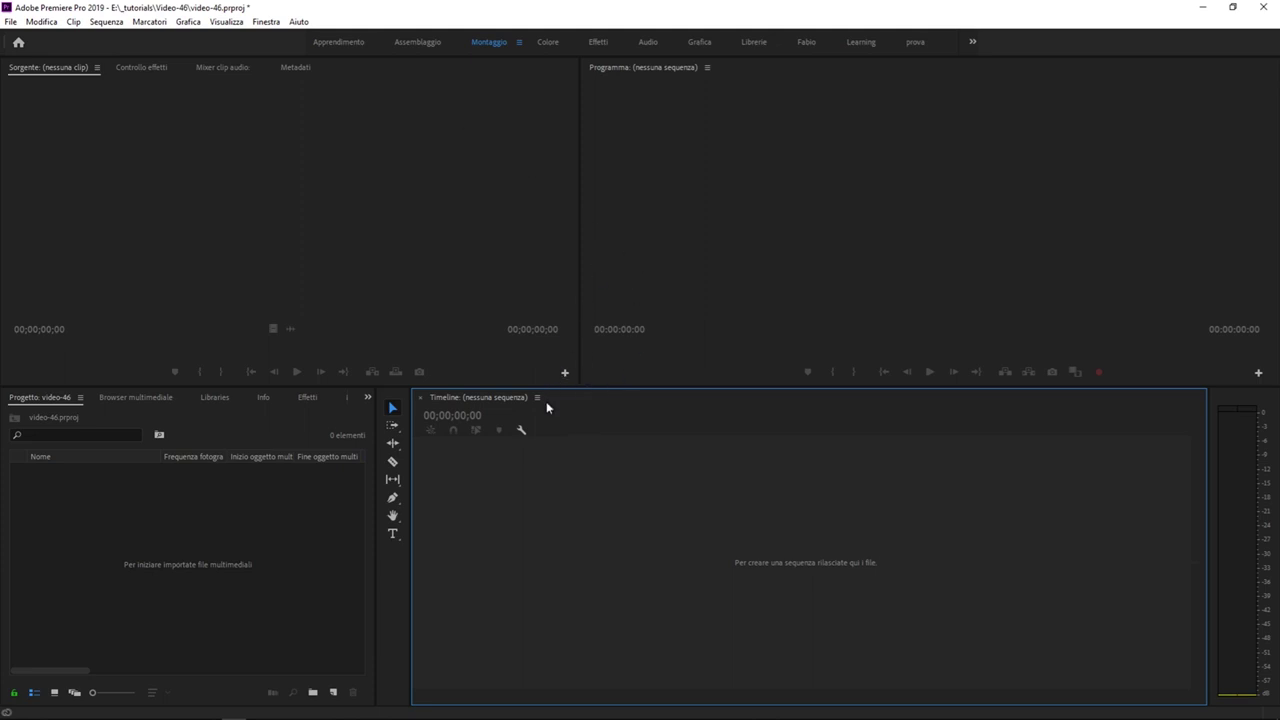
Step: Import MVI_6882.MOV and VID_20190713_122610.mp4 into the empty project
double_click(249, 540)
mouse_move(531, 337)
mouse_down()
mouse_move(654, 250)
mouse_move(556, 229)
mouse_up()
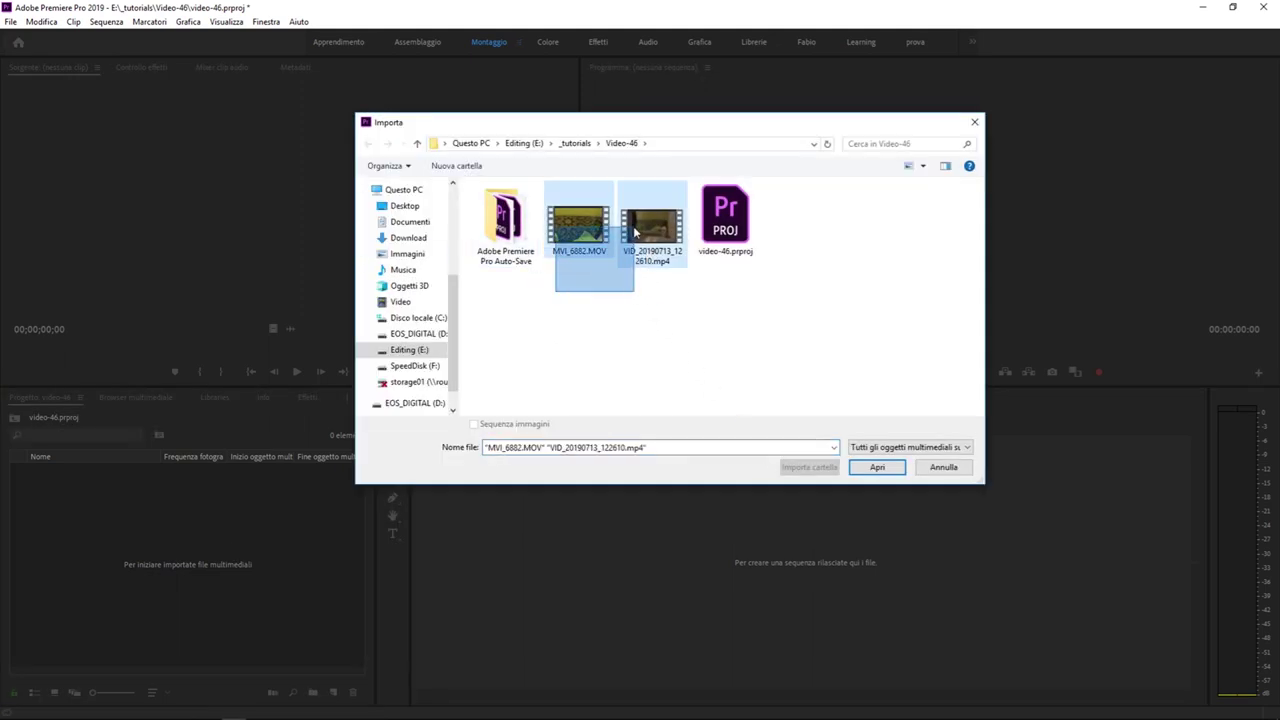
key(Return)
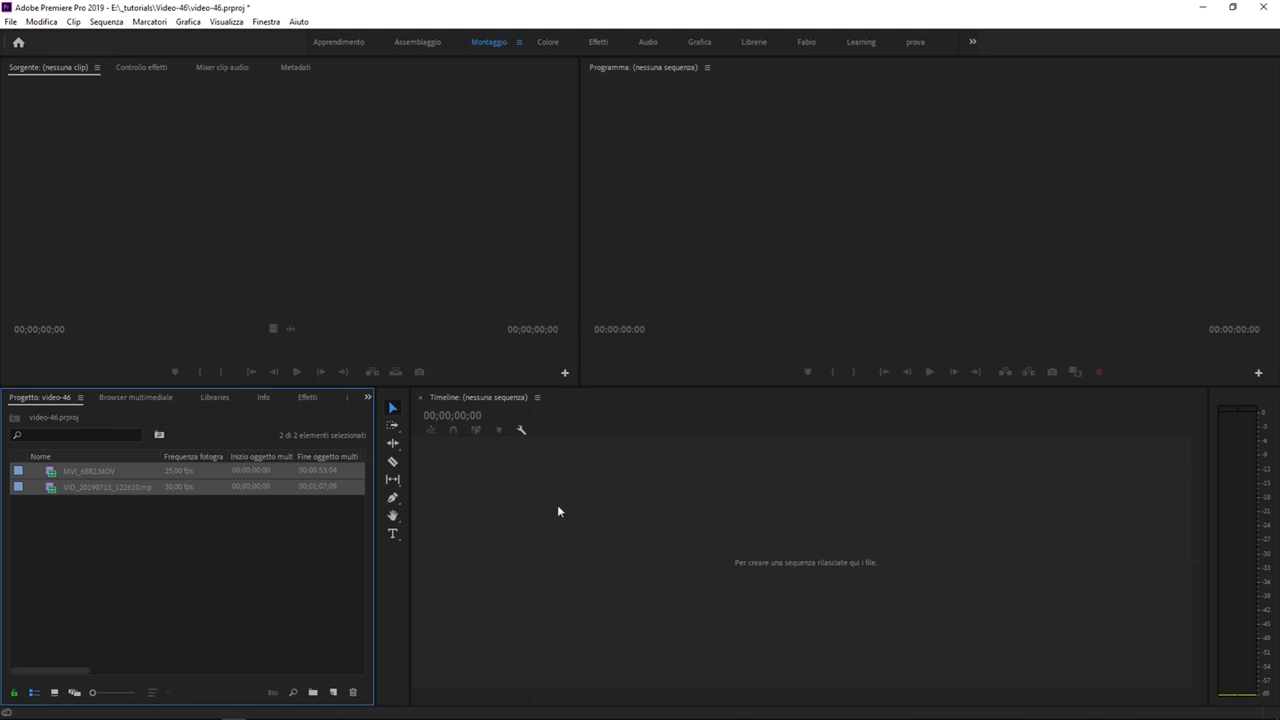
Step: Load MVI_6882.MOV into the source monitor and jump its playhead to 00:00:33:11
click(148, 567)
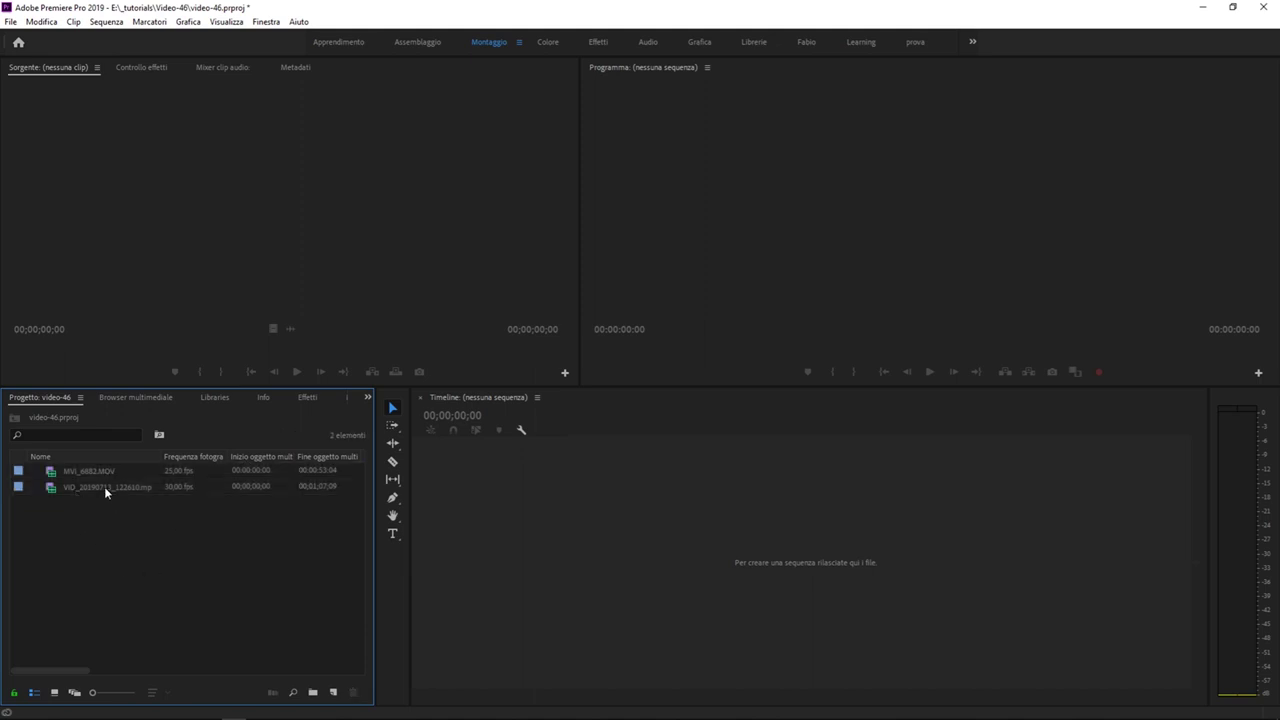
double_click(48, 478)
click(359, 349)
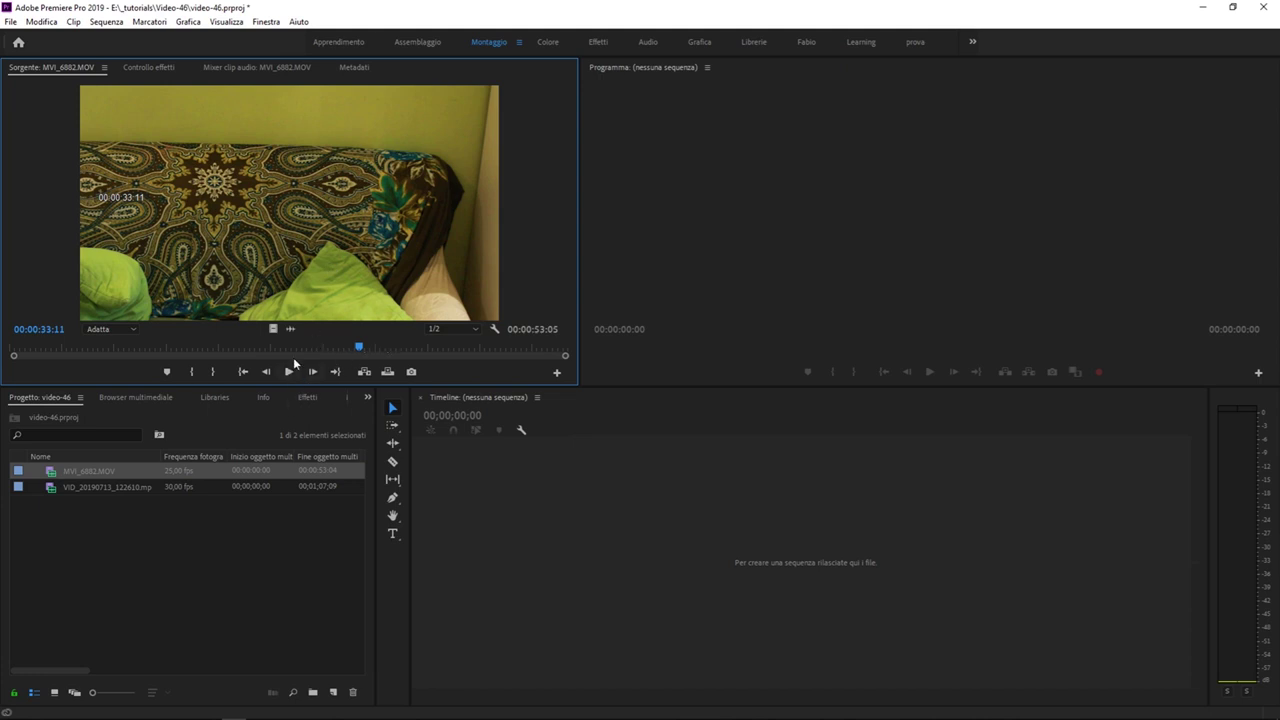
click(200, 566)
Step: Start a new XDCAM EX 1080p25 (HQ) sequence and name it clip-sorgente
key(ctrl+n)
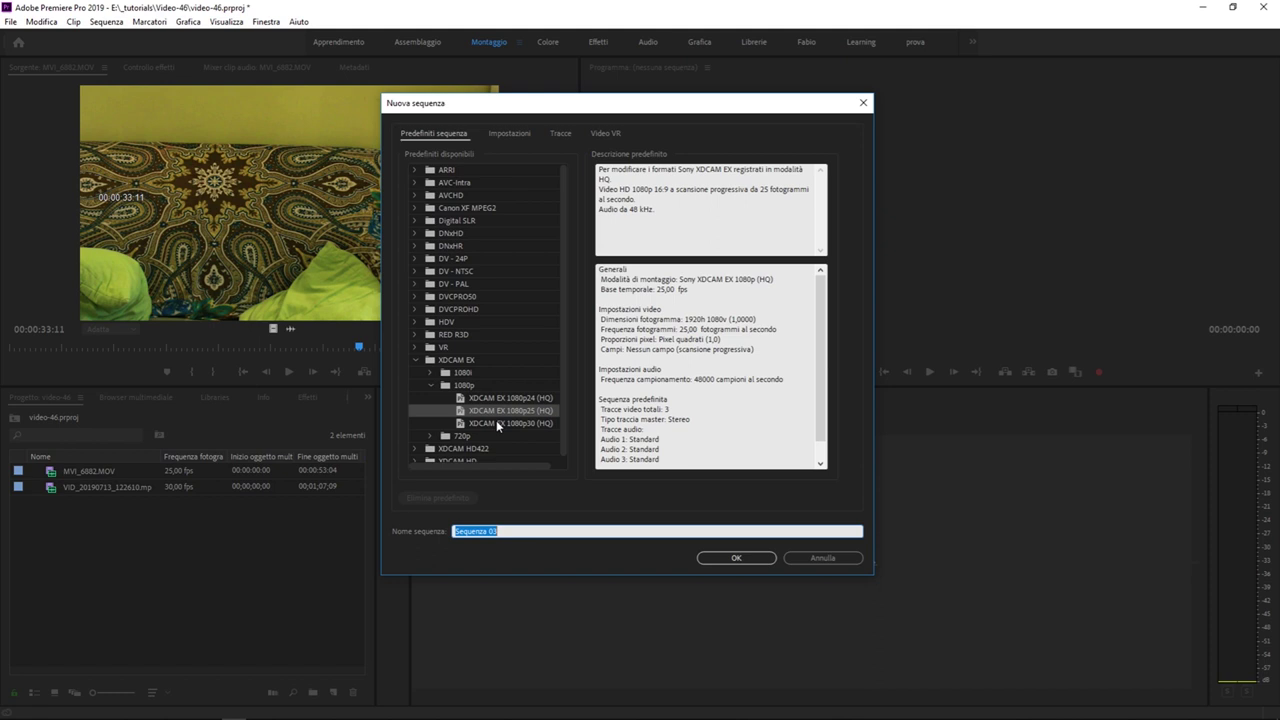
text(clip-sorgente)
Step: Confirm the clip-sorgente sequence, then scrub the MVI_6882 source clip back a few seconds
click(741, 561)
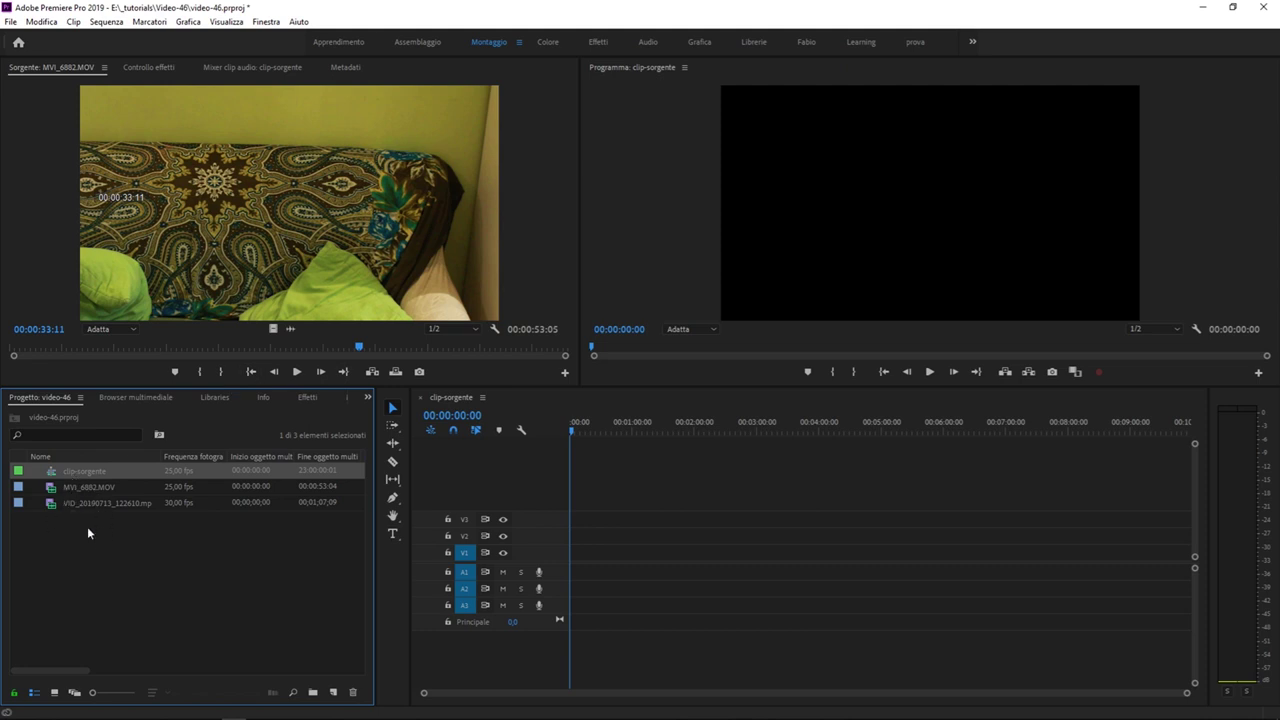
drag(359, 347, 319, 347)
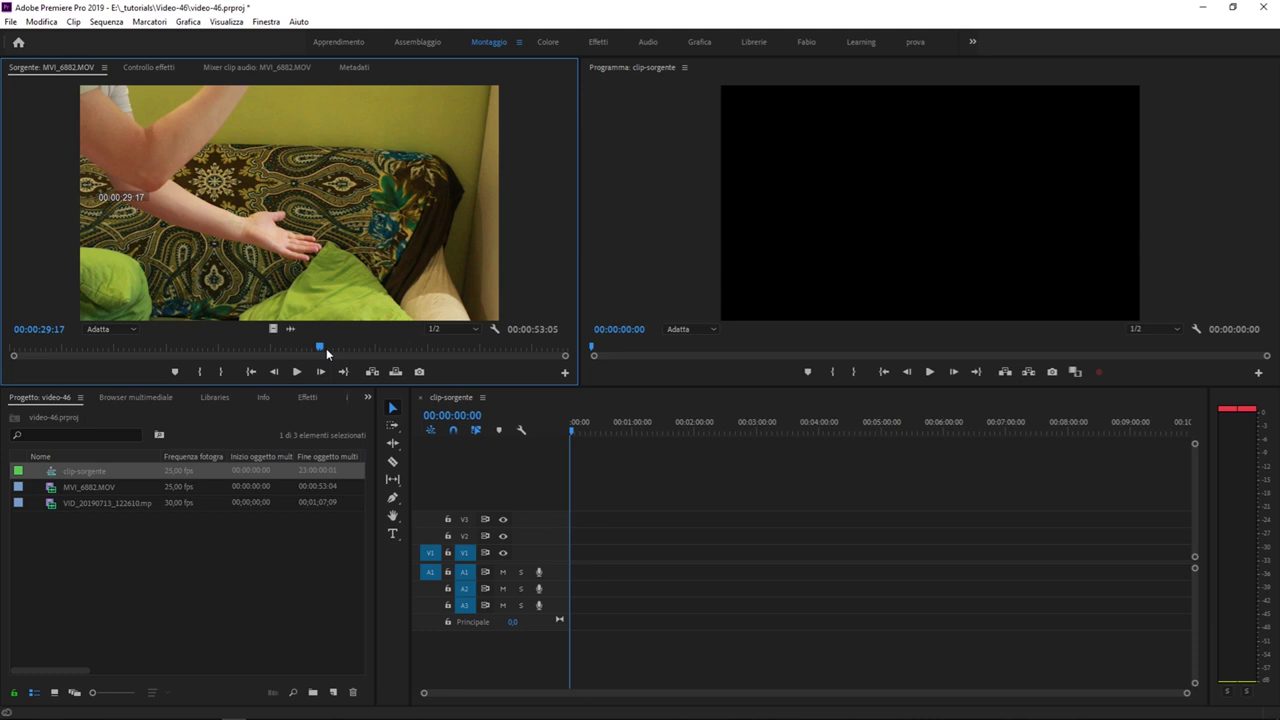
Step: Locate frame 00:00:29:23 in MVI_6882.MOV and mark the In point there
key(space)
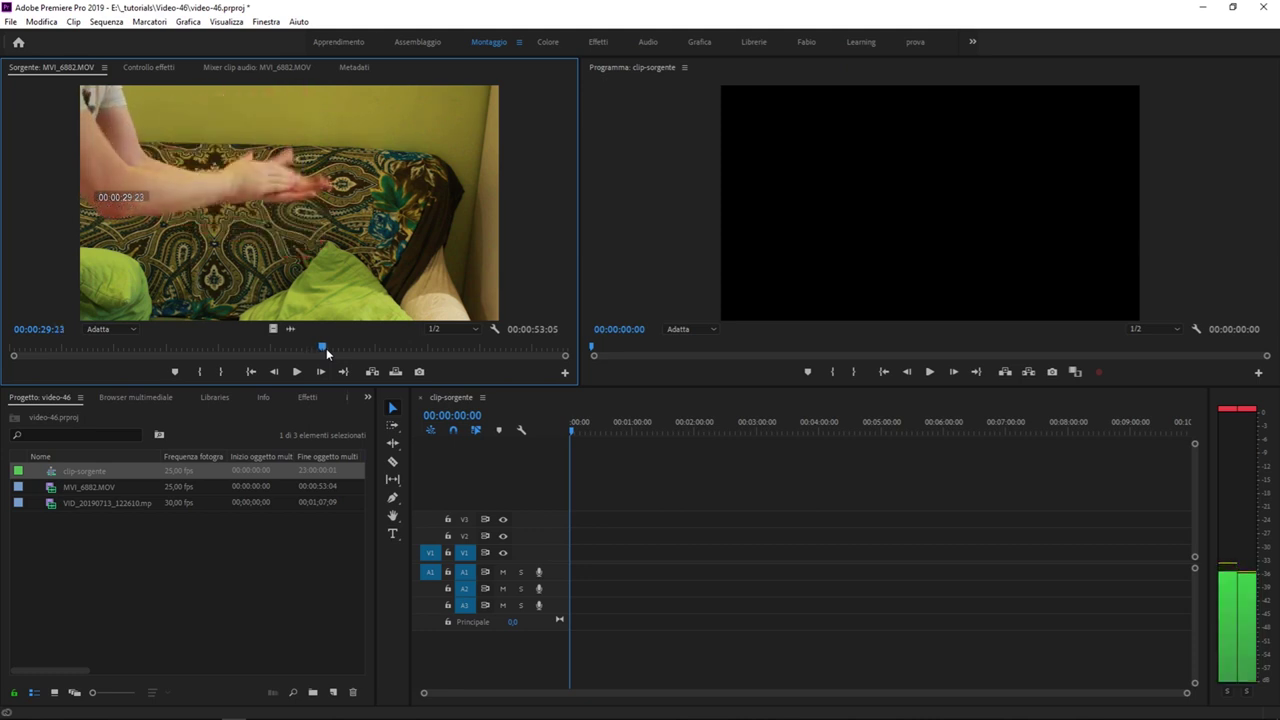
key(Left)
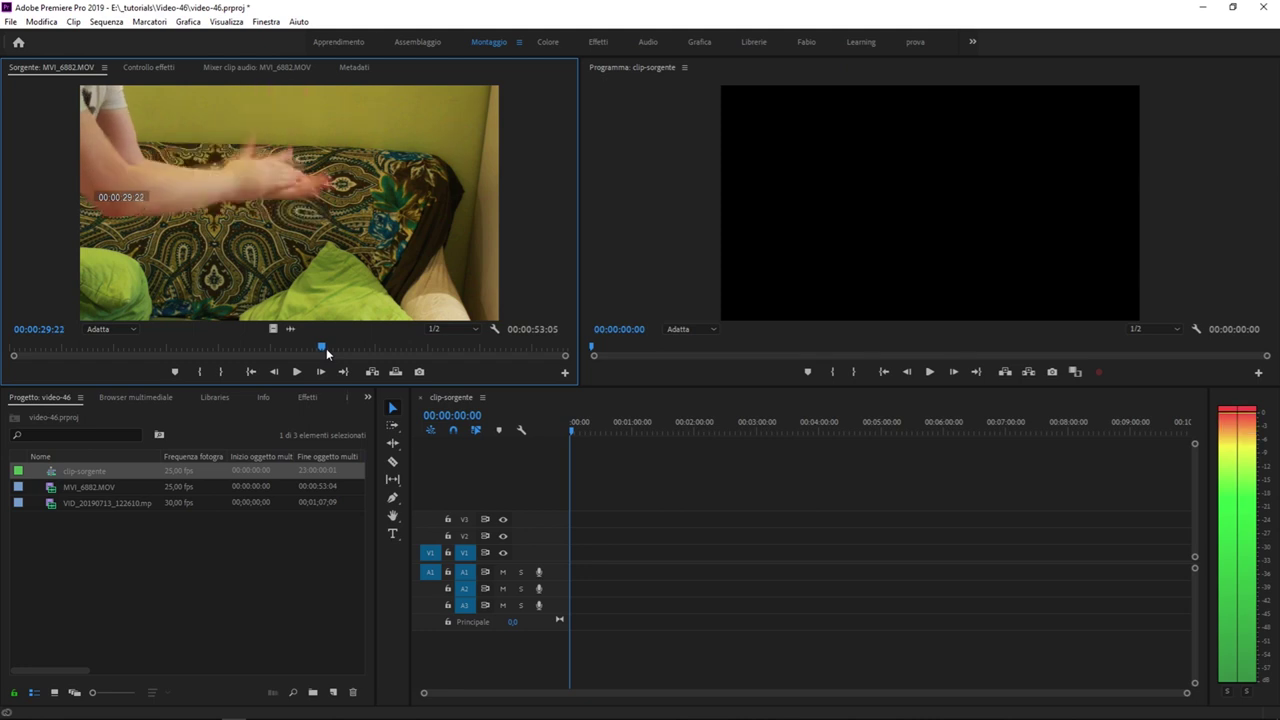
key(Right)
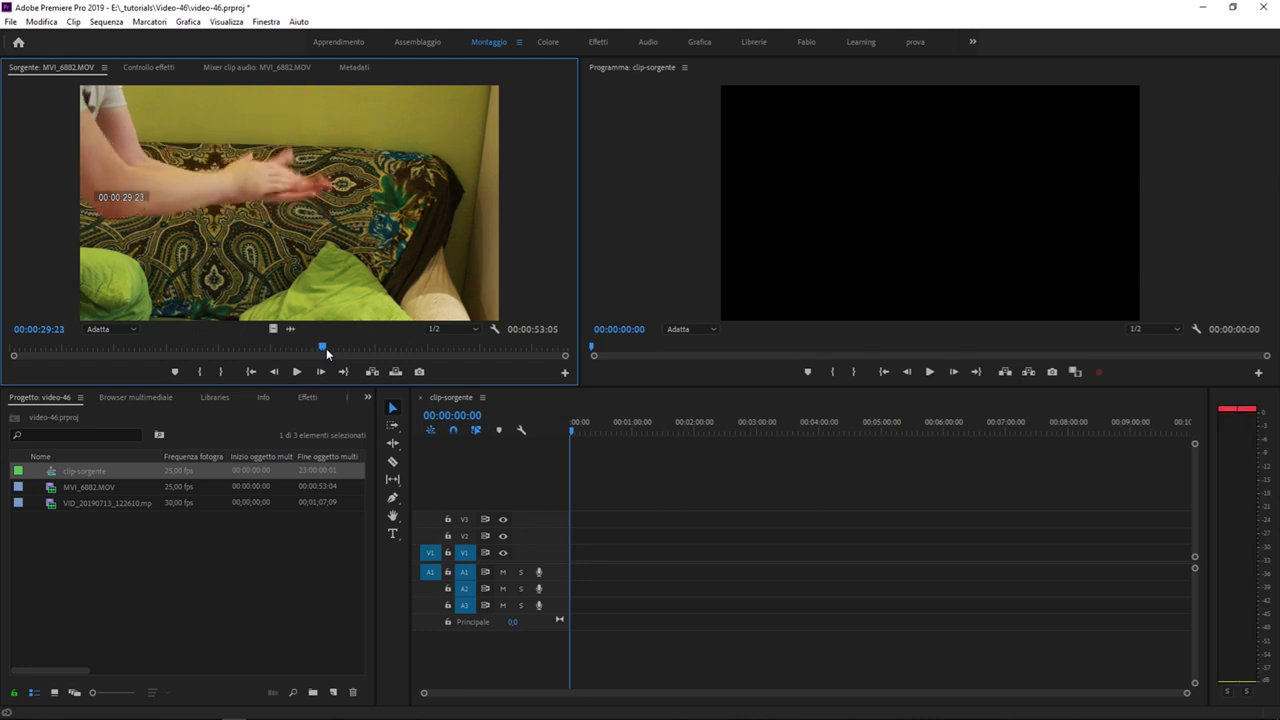
key(Left)
key(Right)
key(i)
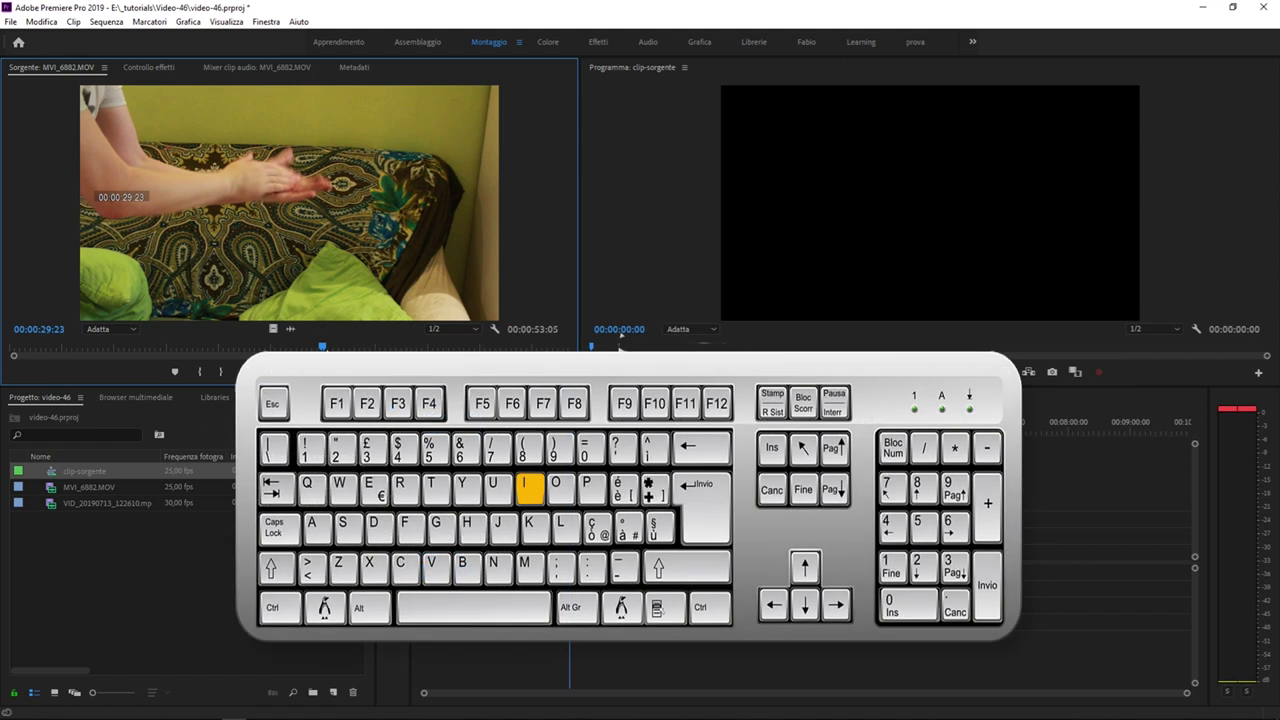
key(i)
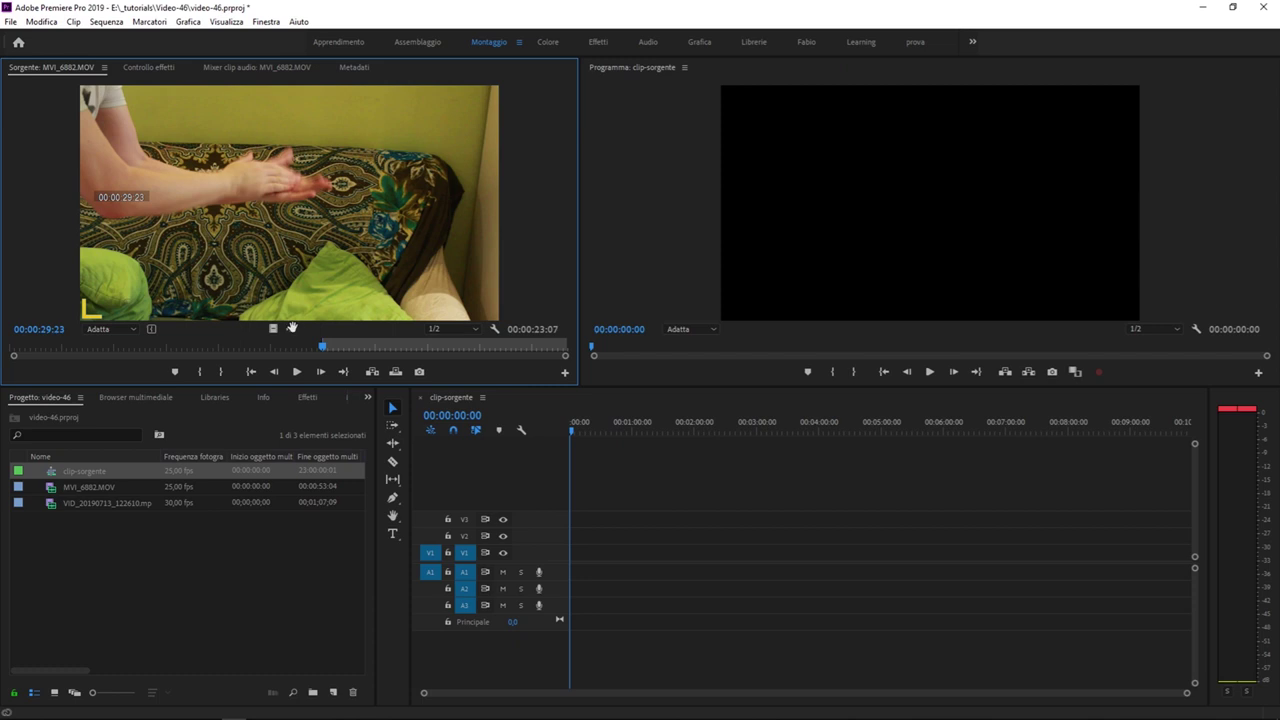
Step: Drop the trimmed MVI_6882.MOV onto V1/A1 at 00:00:00 and zoom the timeline to fit
drag(467, 354, 581, 566)
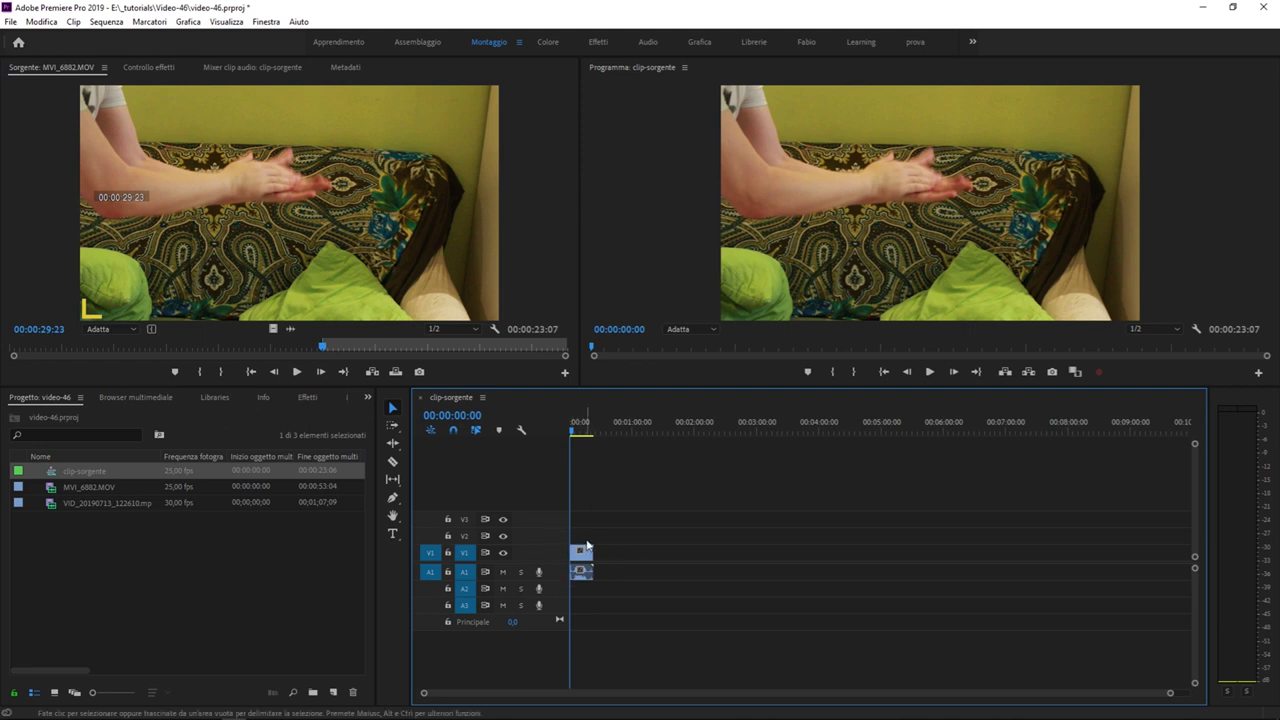
key(equal)
key(equal)
key(equal)
key(equal)
key(equal)
key(equal)
key(equal)
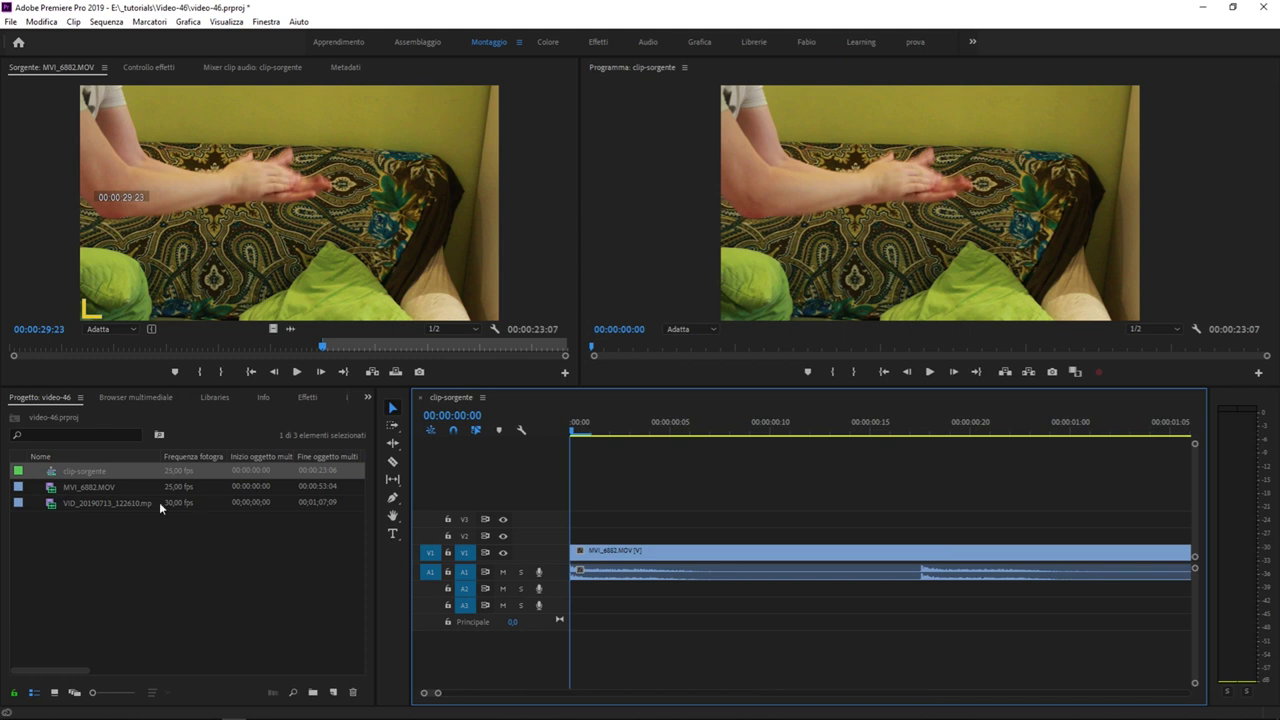
Step: Load VID_20190713_122610.mp4 in the Source monitor and set its In point at 00;00;39;02
double_click(50, 505)
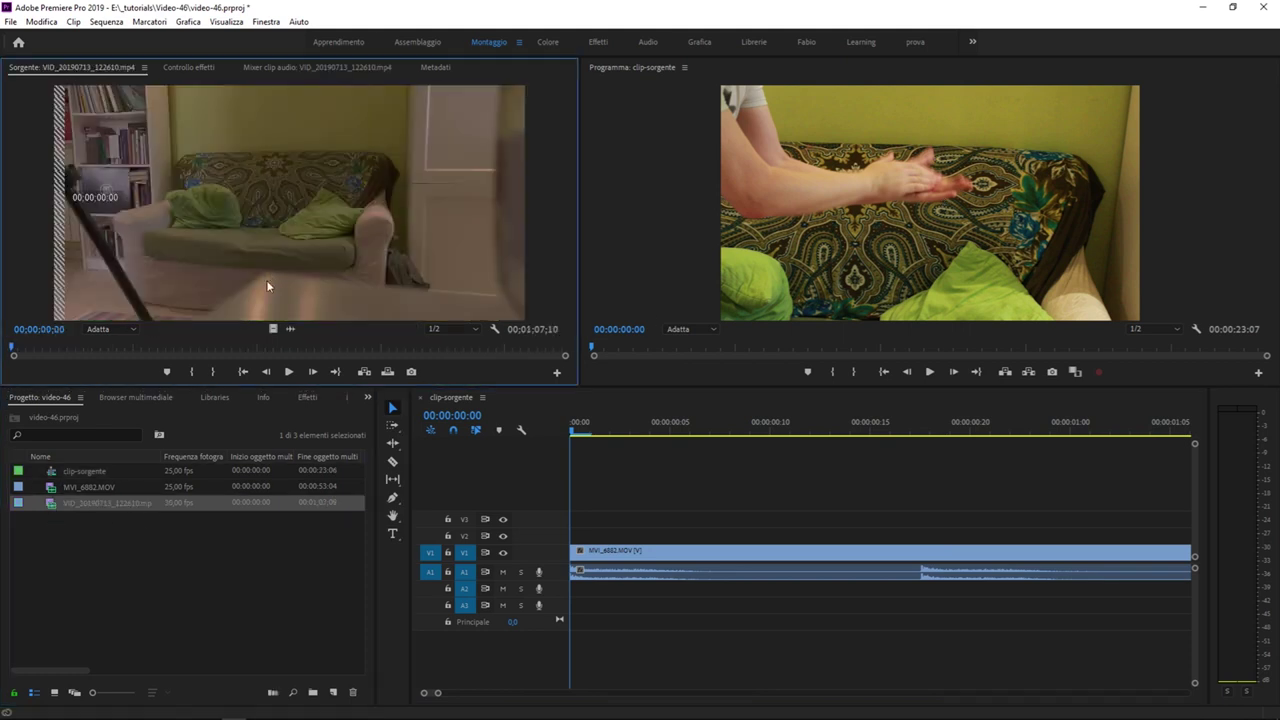
mouse_move(363, 347)
mouse_down()
mouse_move(280, 347)
mouse_move(321, 362)
mouse_up()
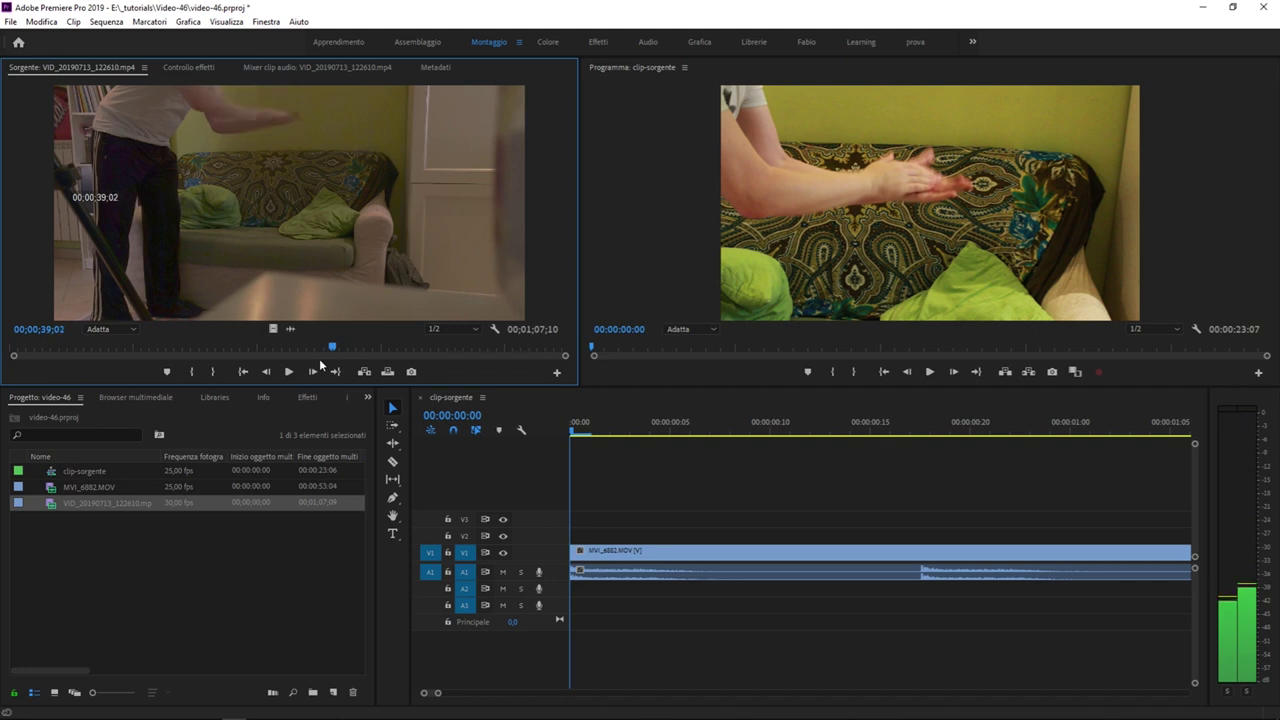
key(Left)
key(Right)
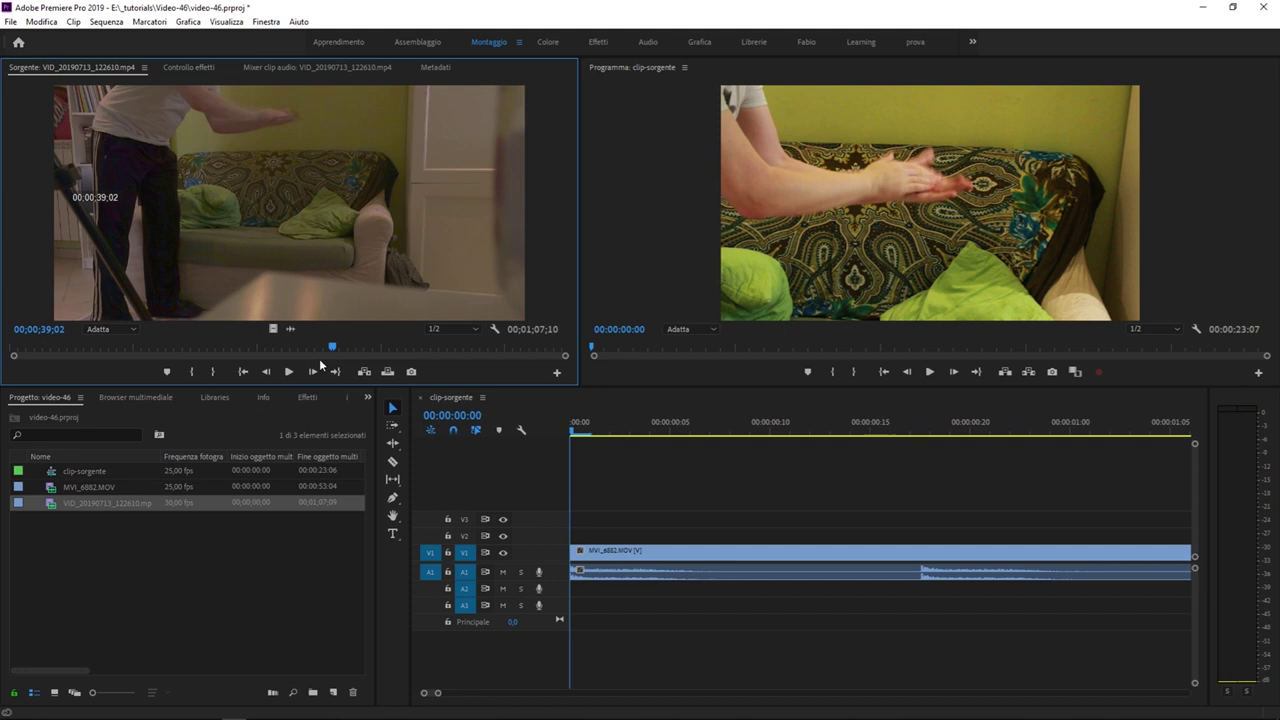
key(i)
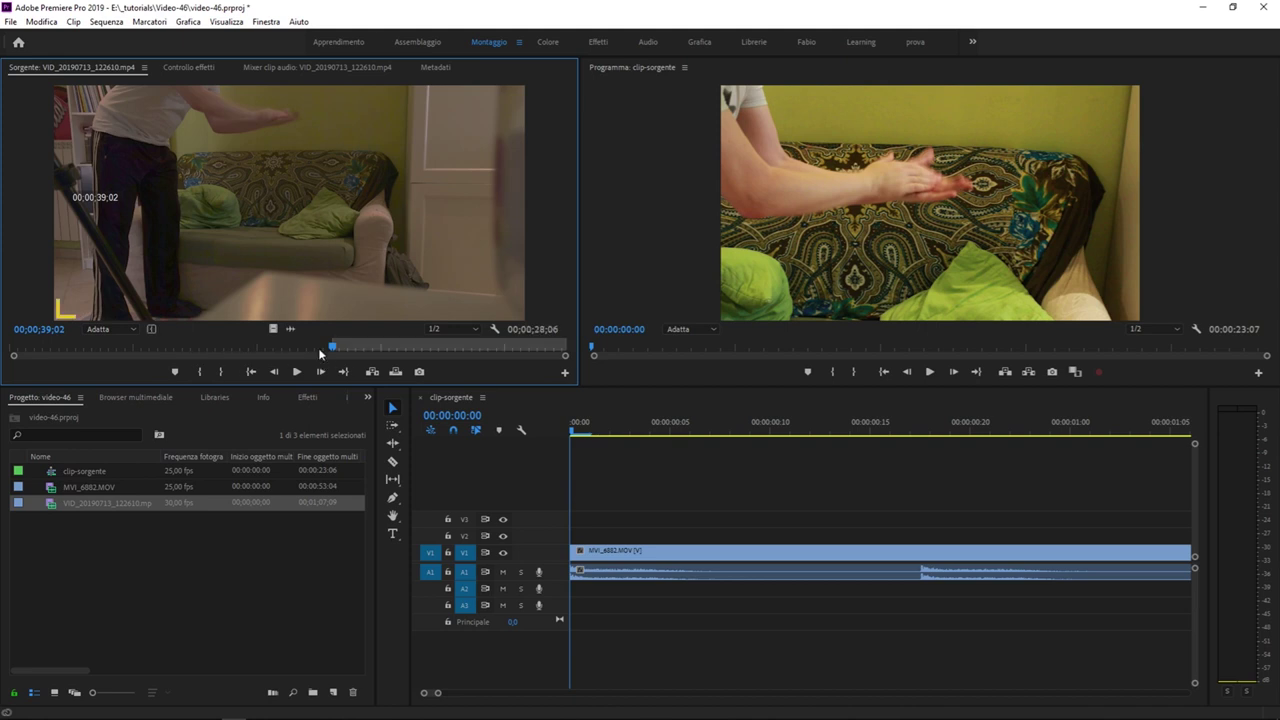
Step: Place the trimmed VID clip on V2/A2 above MVI_6882 and play to check sync
drag(380, 250, 568, 545)
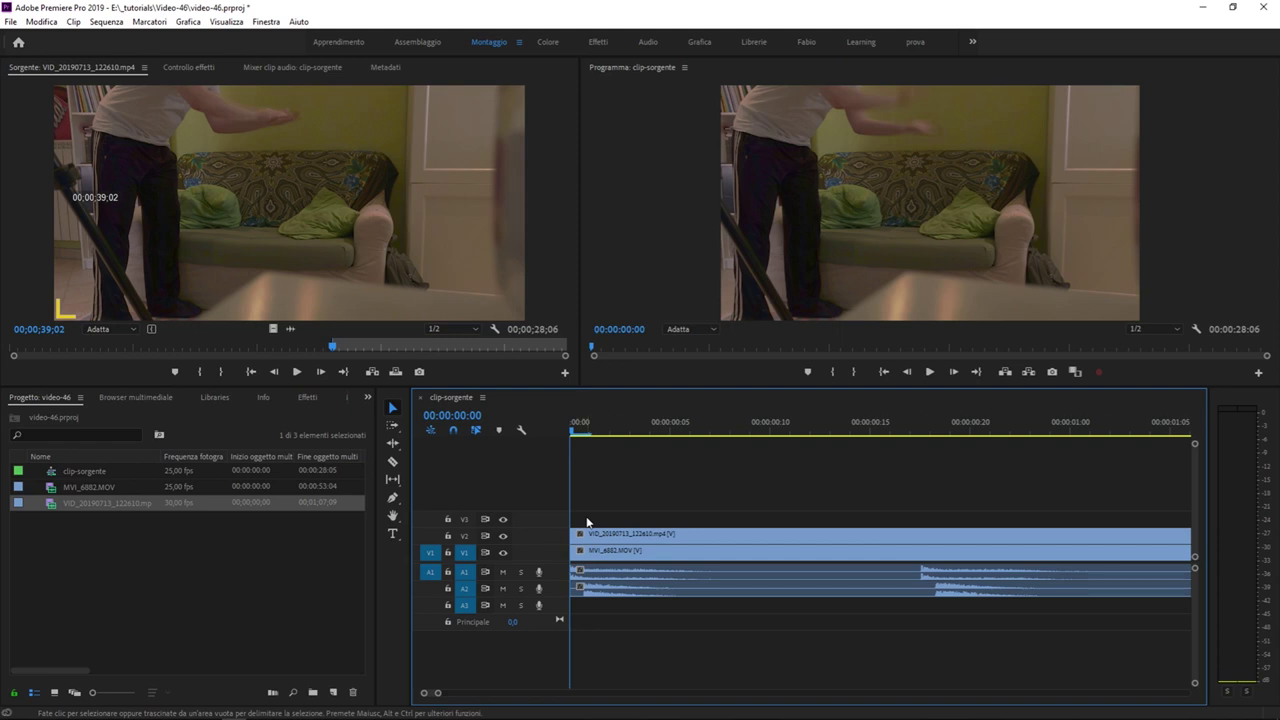
key(space)
key(backslash)
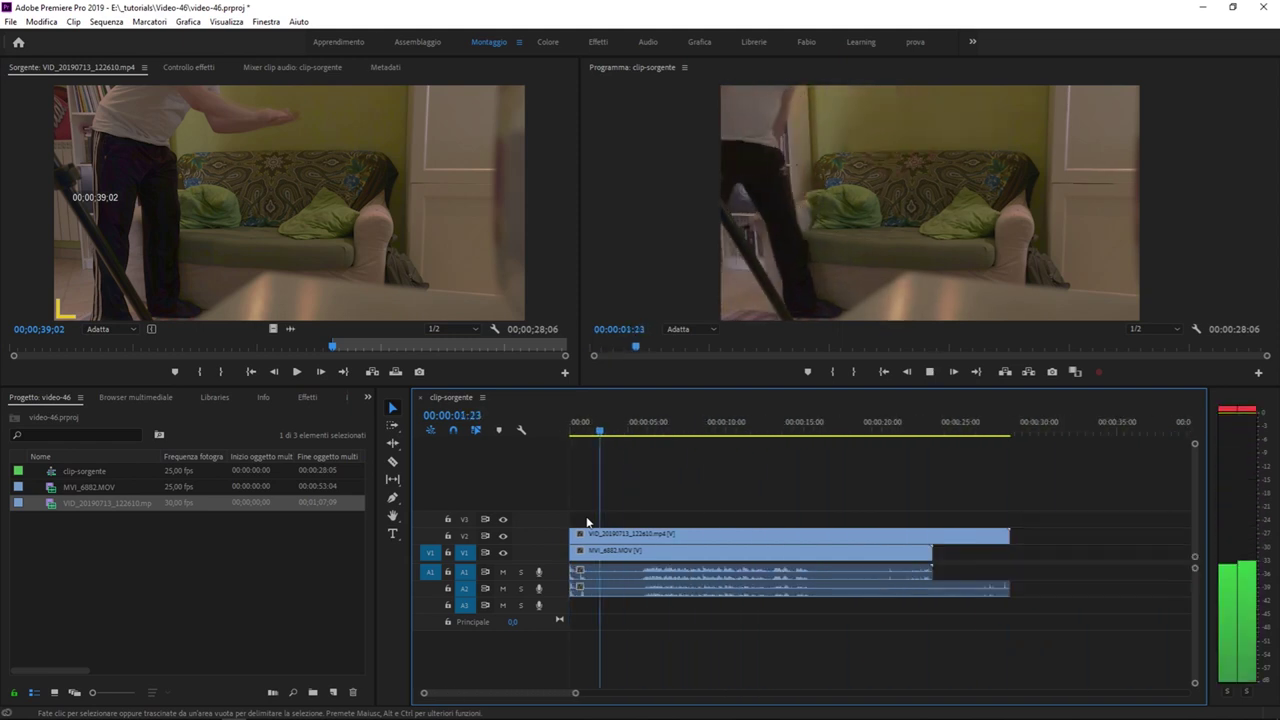
key(minus)
key(equal)
key(equal)
key(equal)
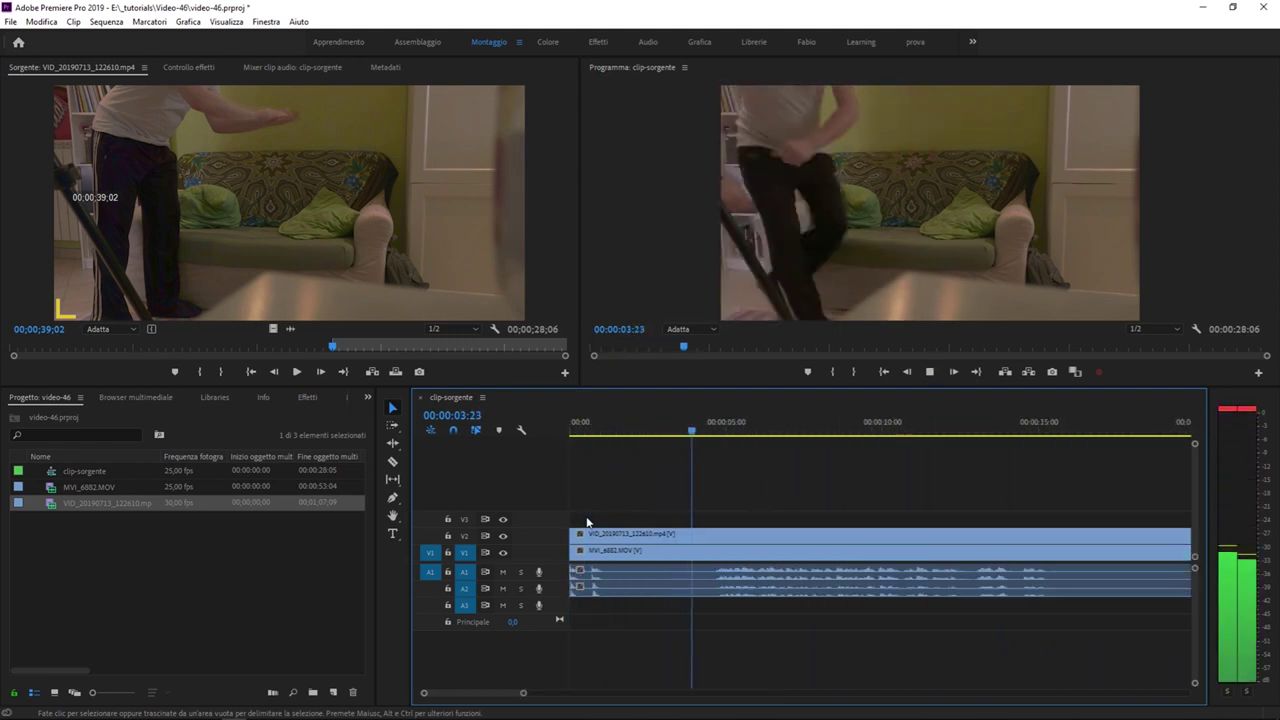
click(758, 578)
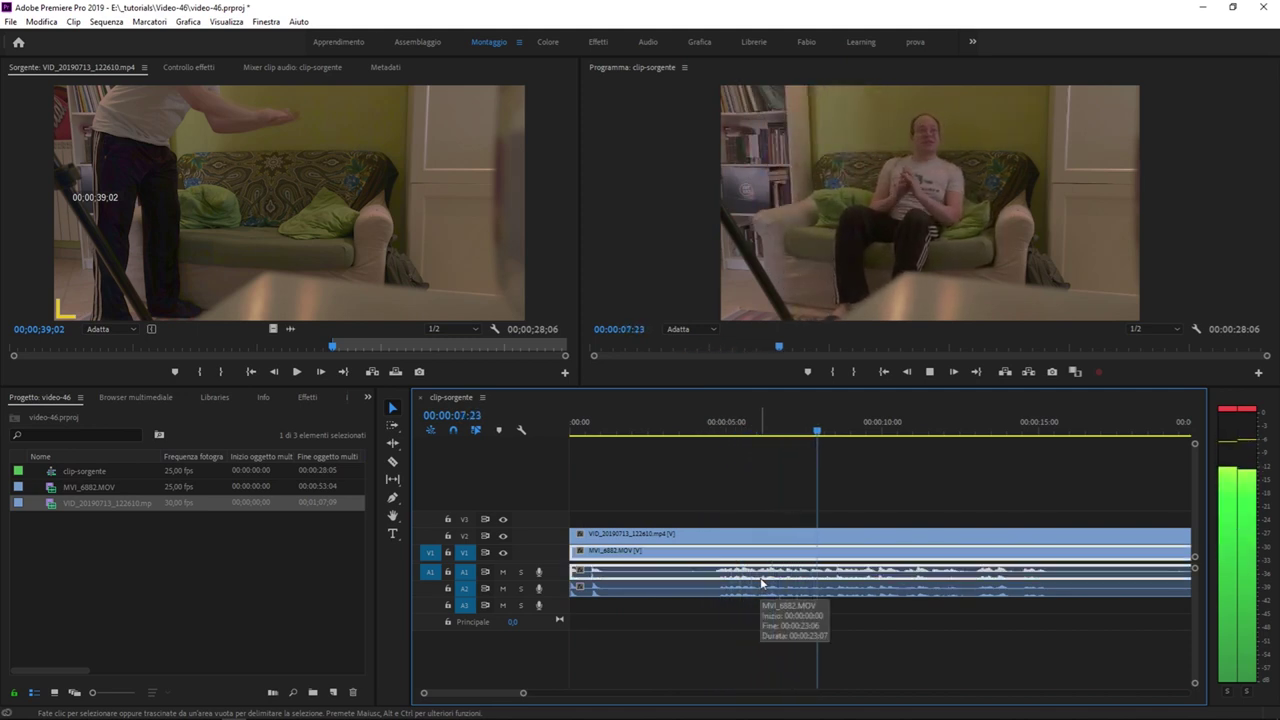
key(space)
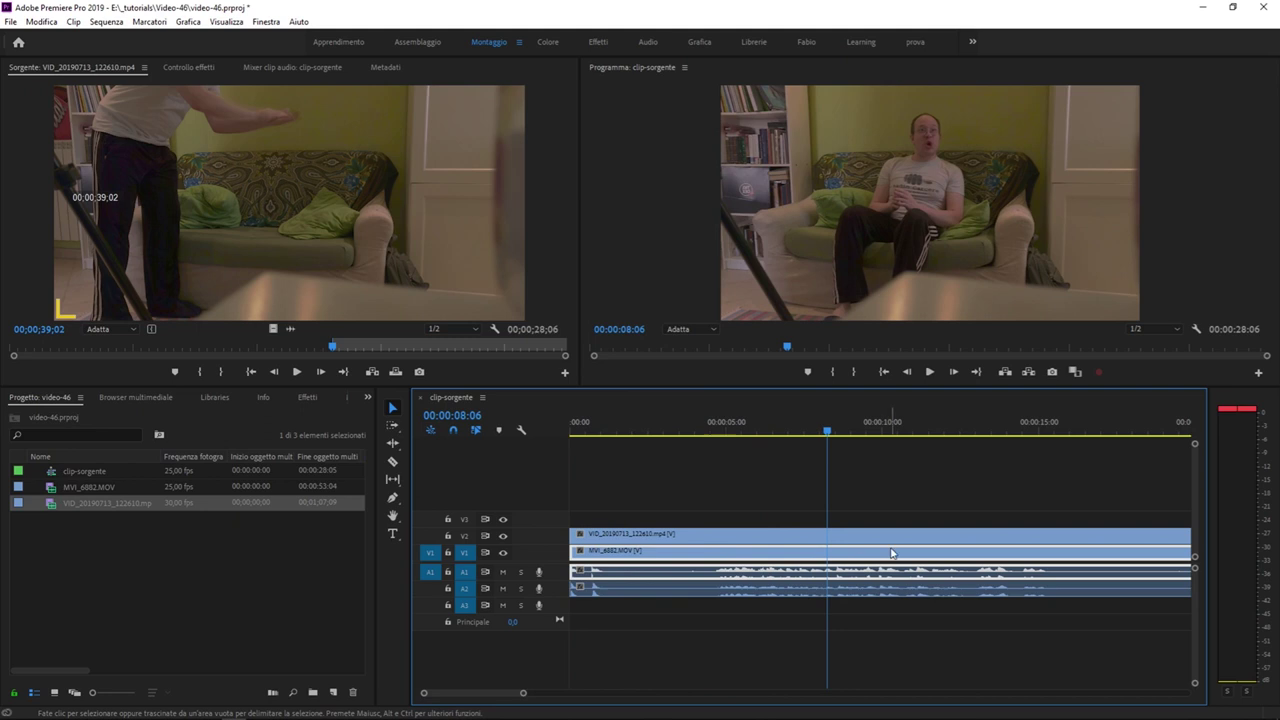
Step: Select MVI_6882 with its audio and nudge it one frame later with Alt+Right
click(791, 507)
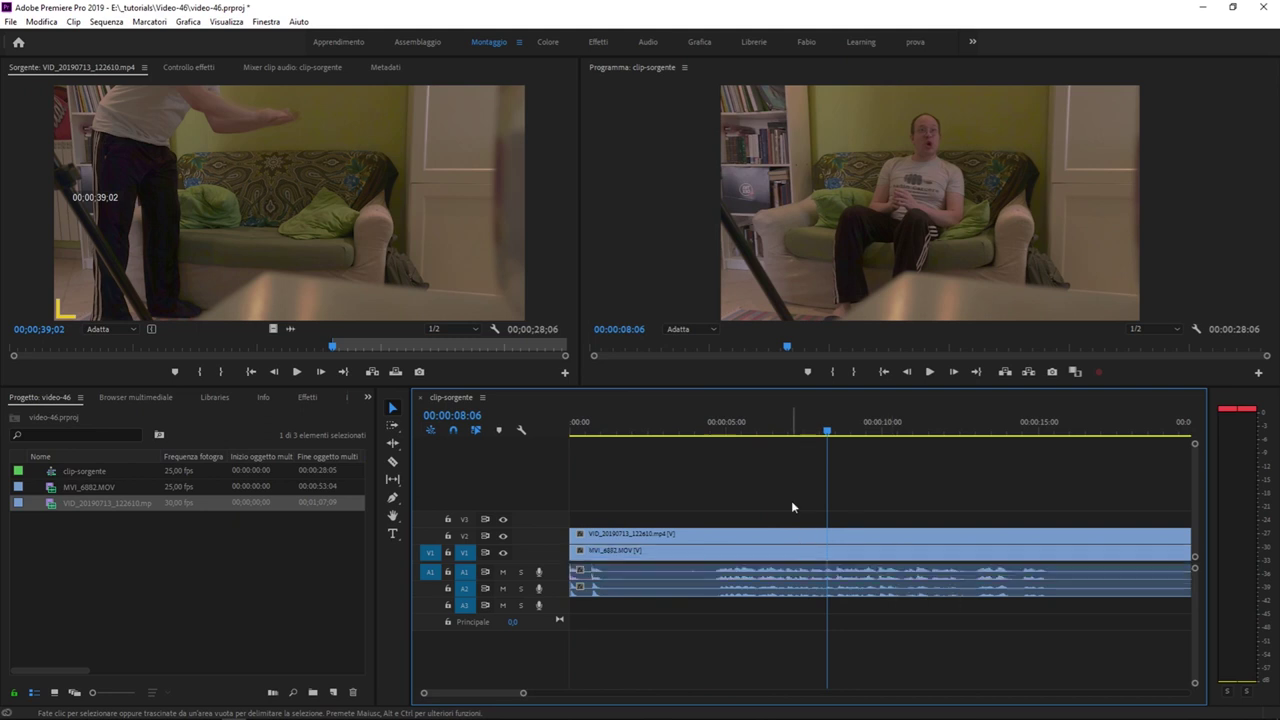
click(760, 565)
key(Home)
key(space)
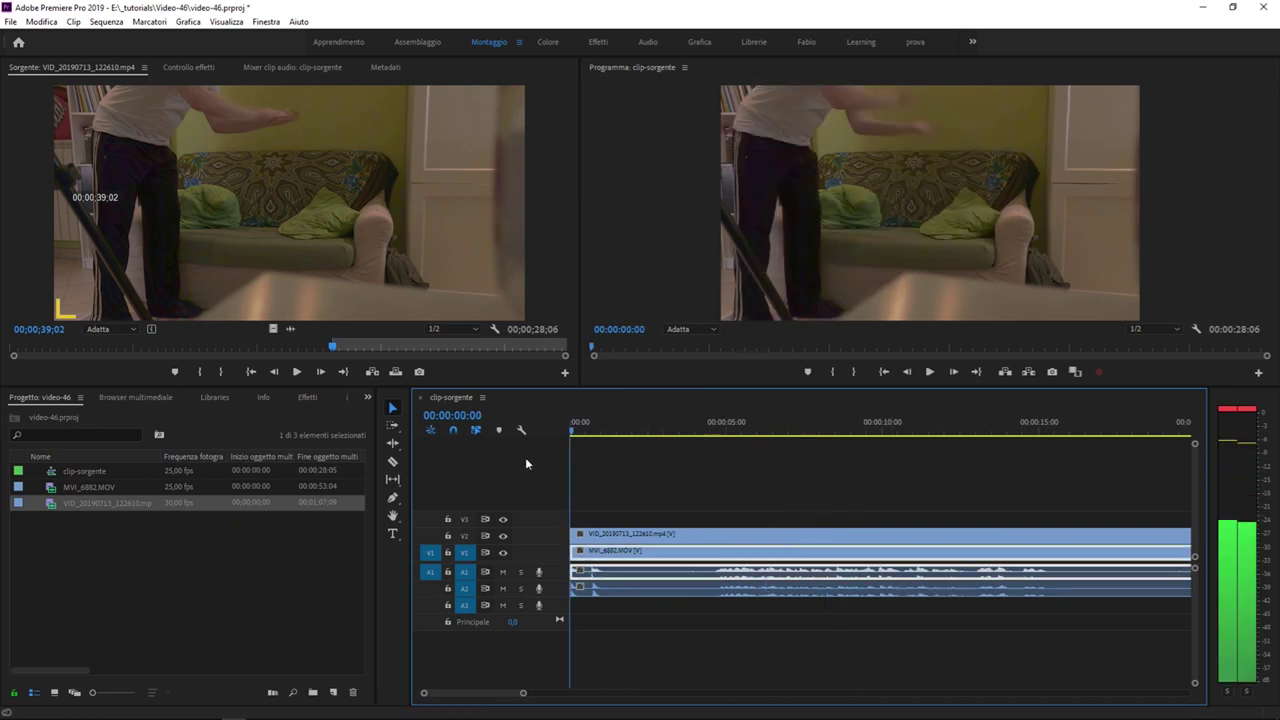
key(equal)
key(equal)
key(equal)
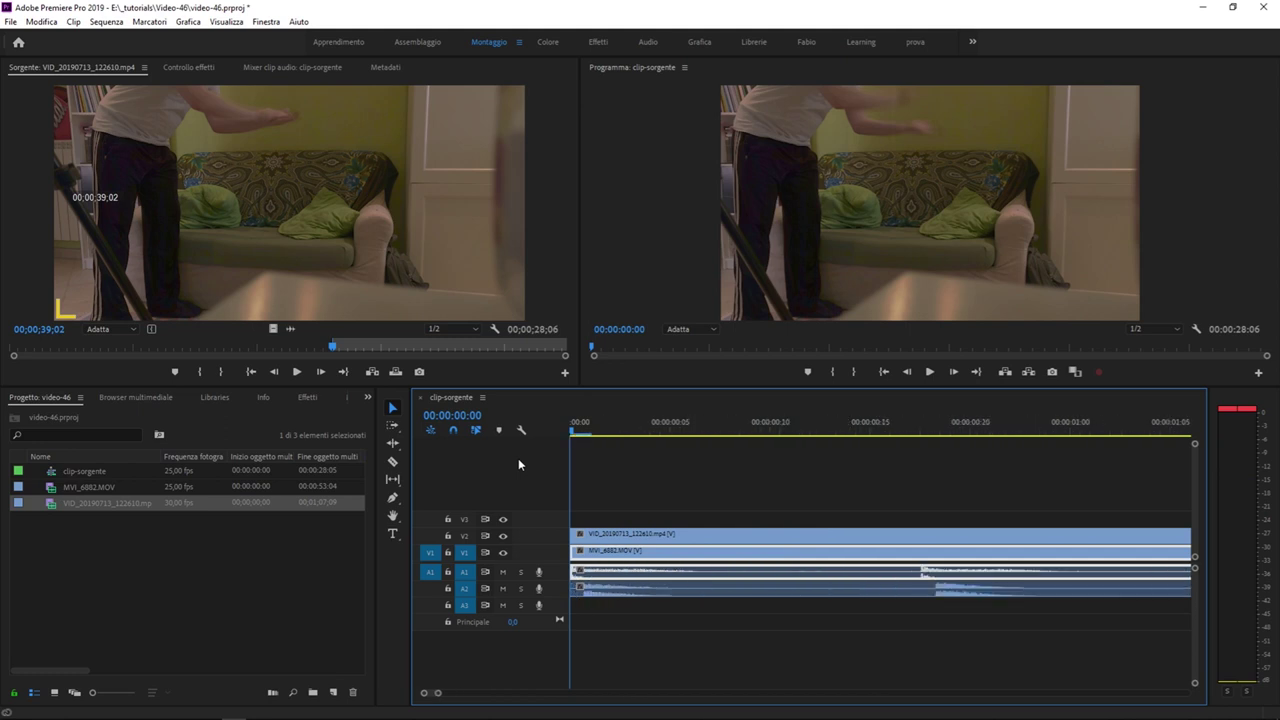
click(866, 643)
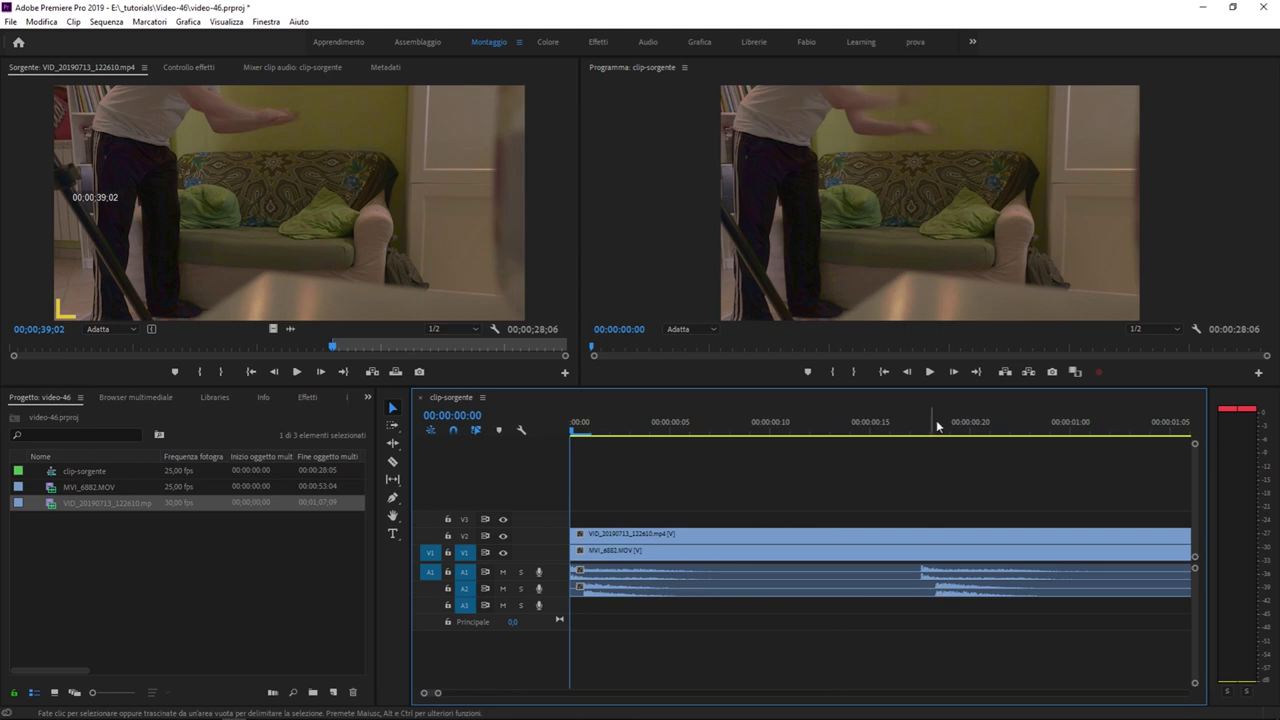
click(930, 578)
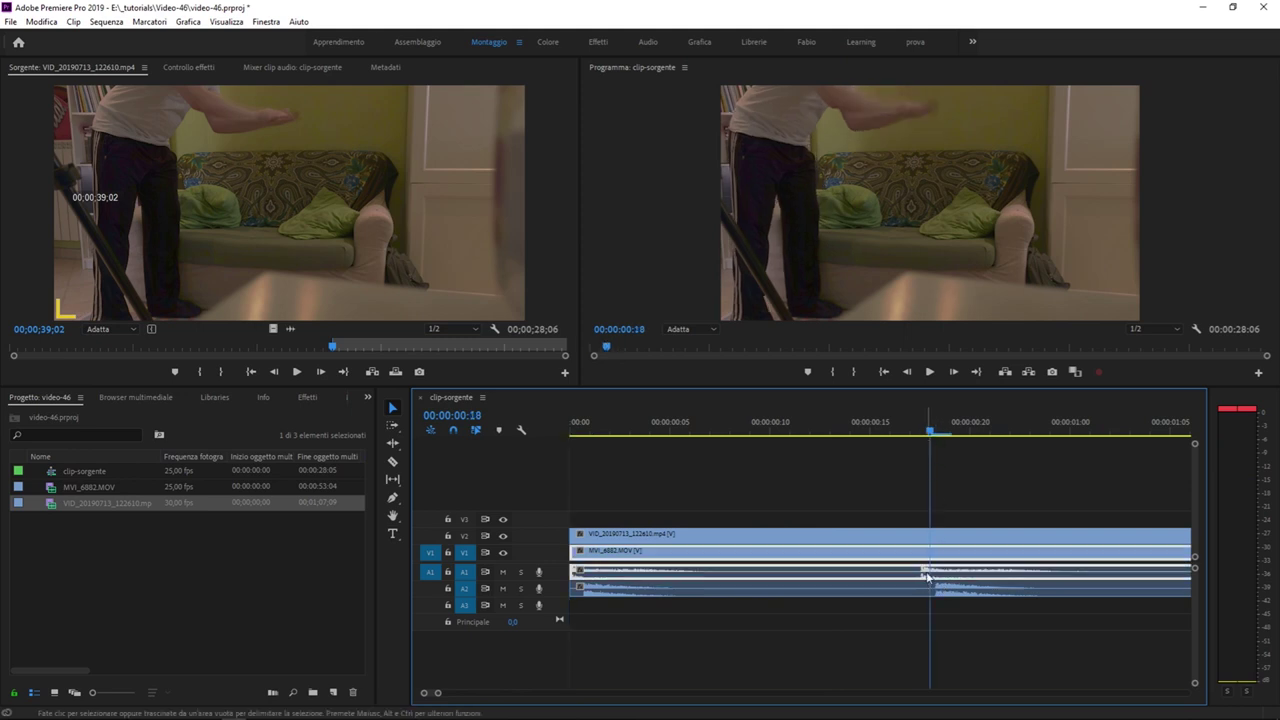
click(953, 596)
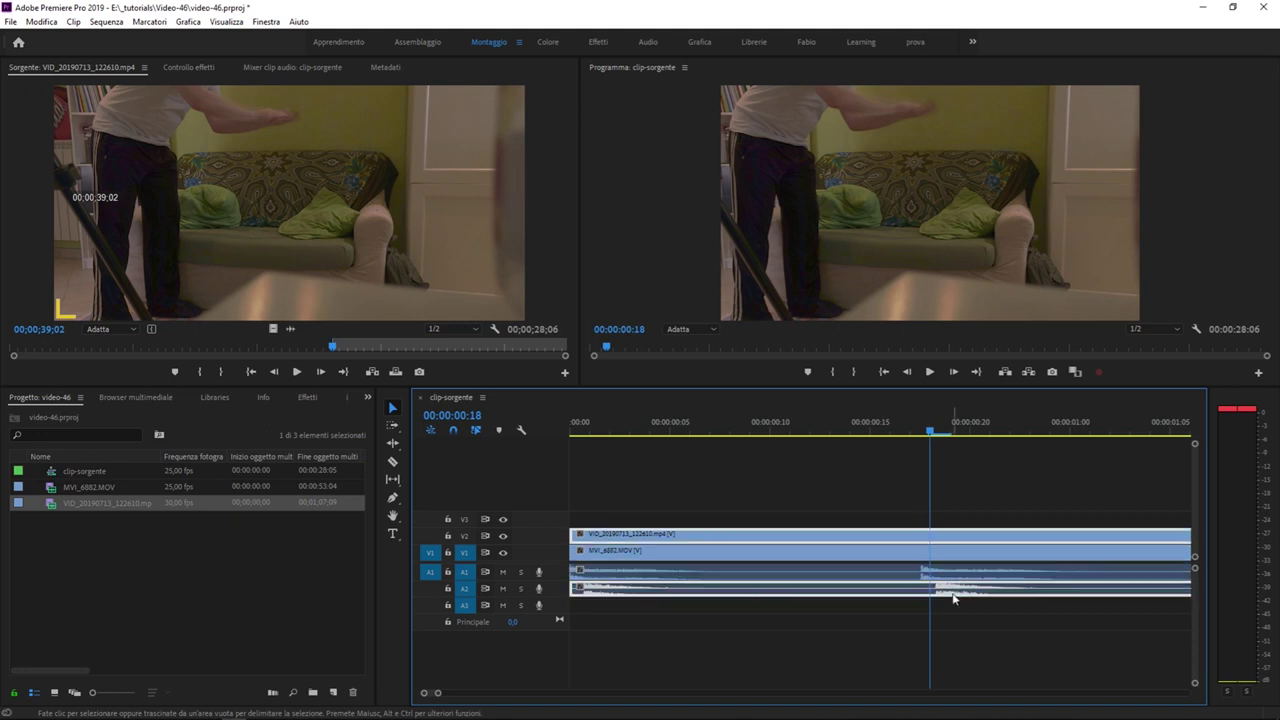
click(960, 606)
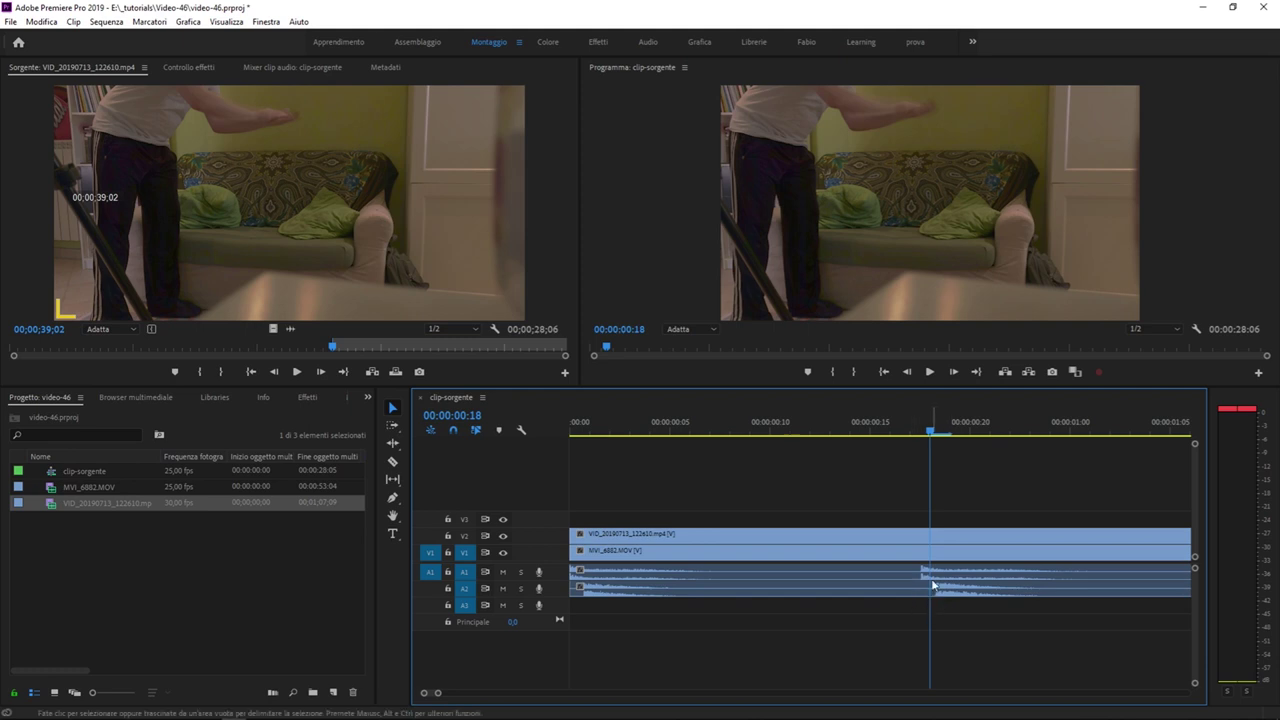
click(950, 596)
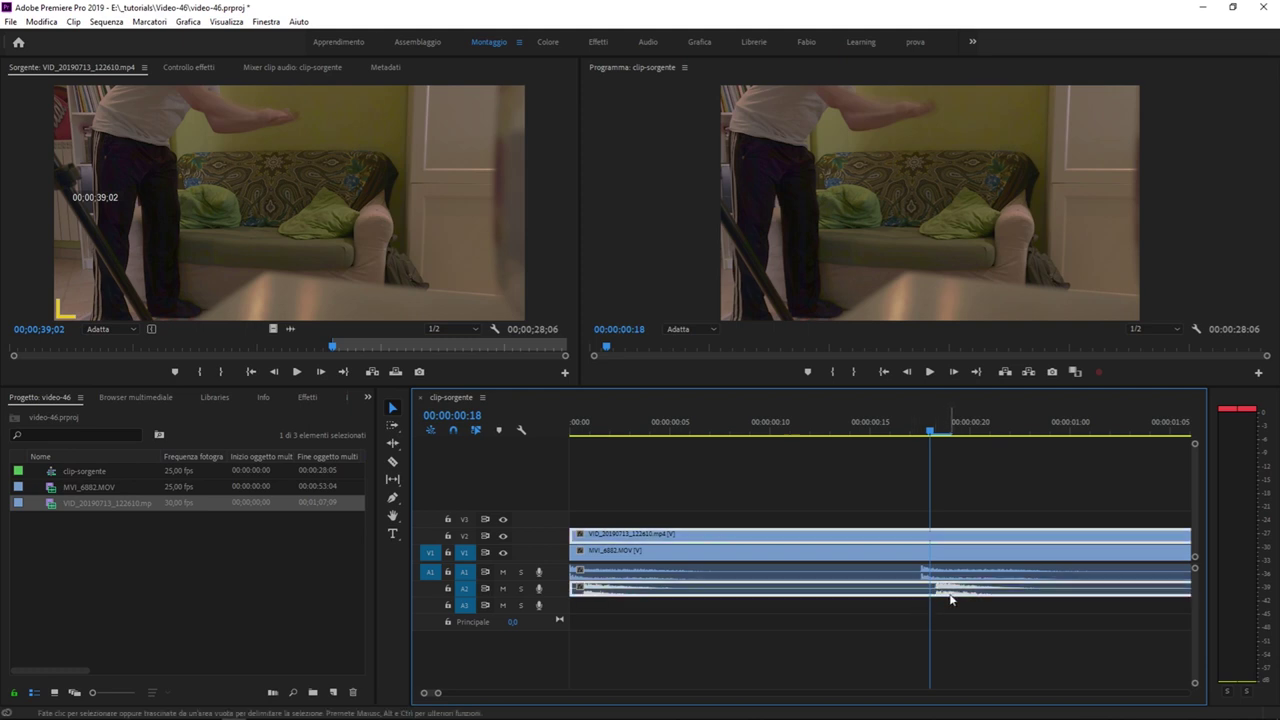
click(946, 576)
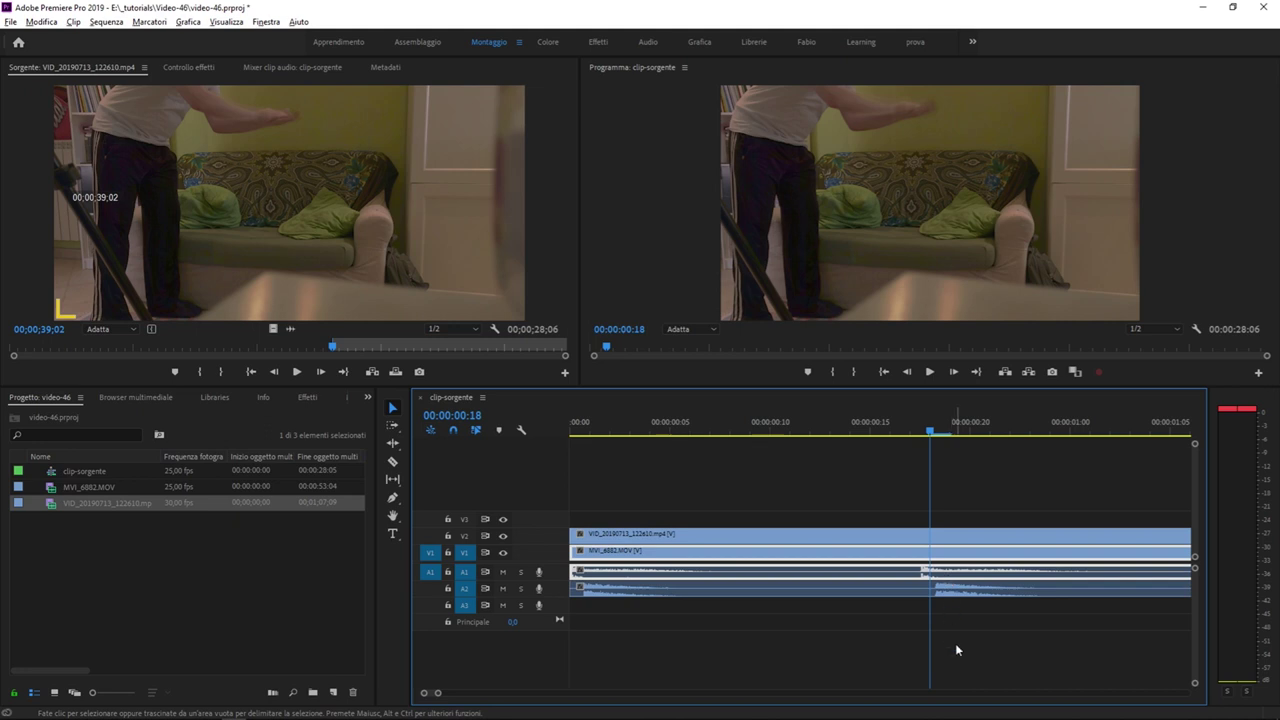
key(alt+Right)
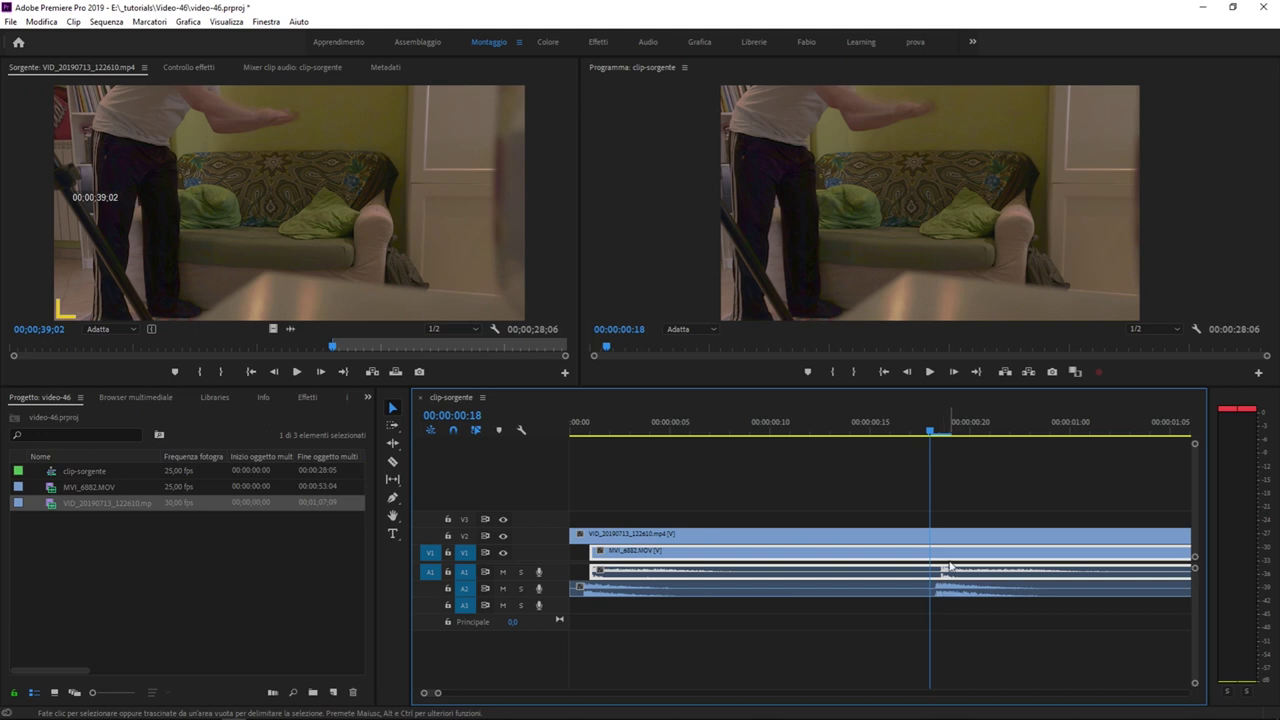
Step: Move MVI_6882 back to the sequence start, then shift it one frame later
drag(935, 580, 926, 590)
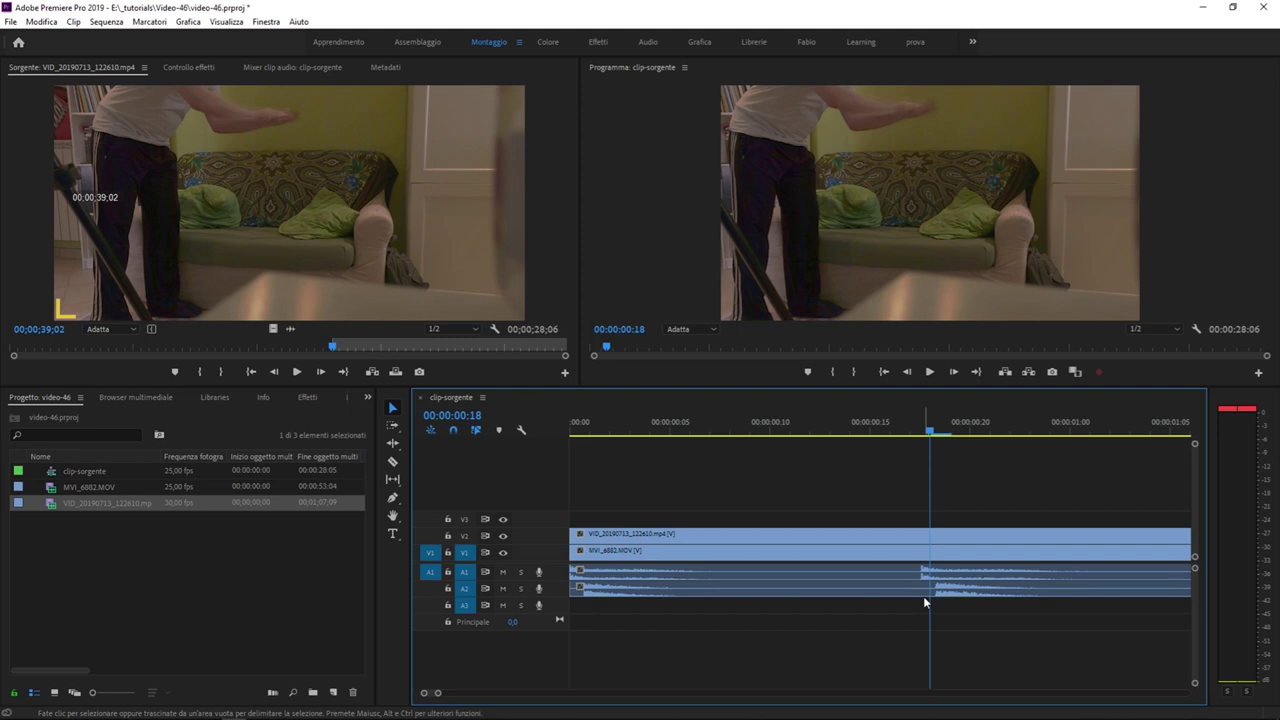
click(923, 590)
click(930, 572)
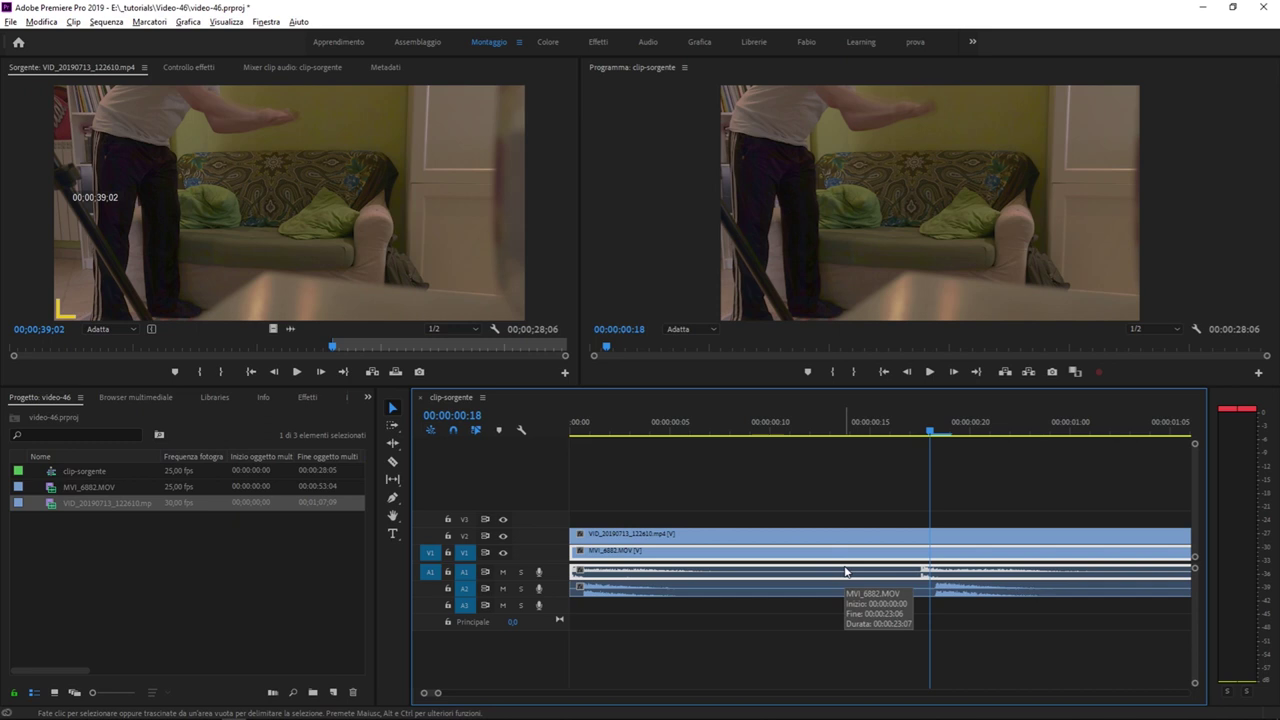
key(alt+Right)
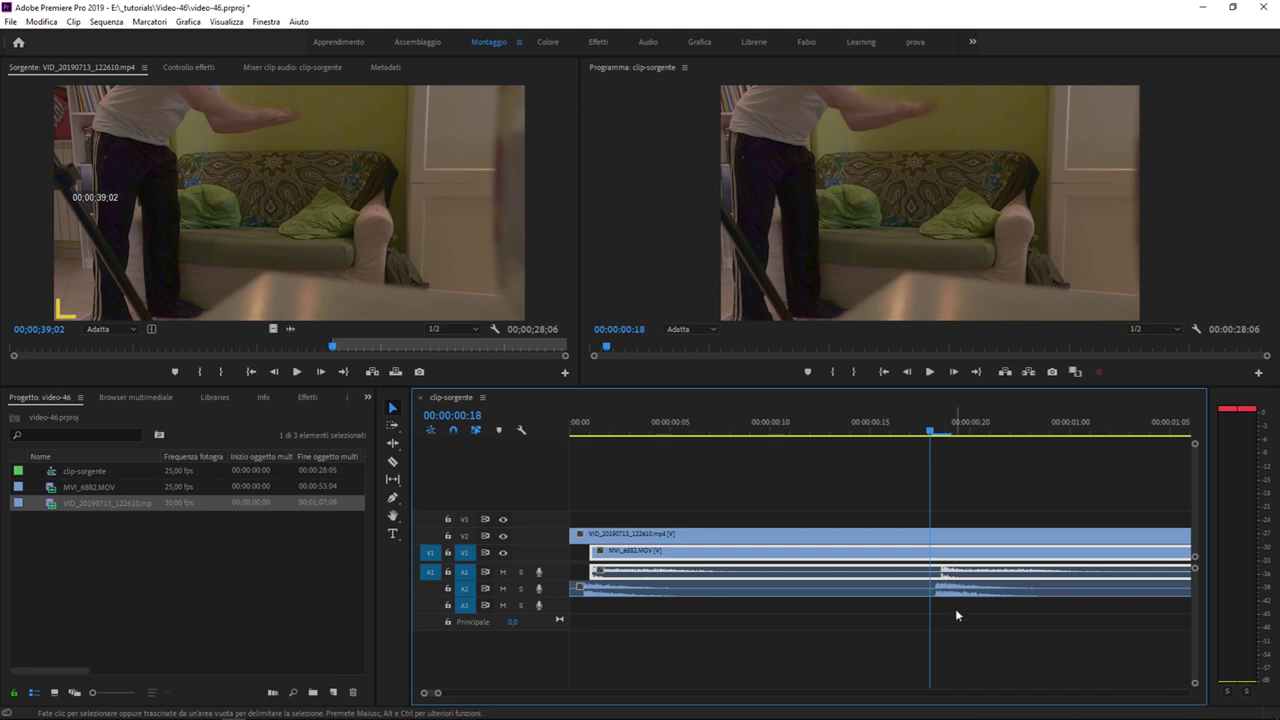
Step: Play from an early point to check the camera sync, zooming the timeline in and out
key(backslash)
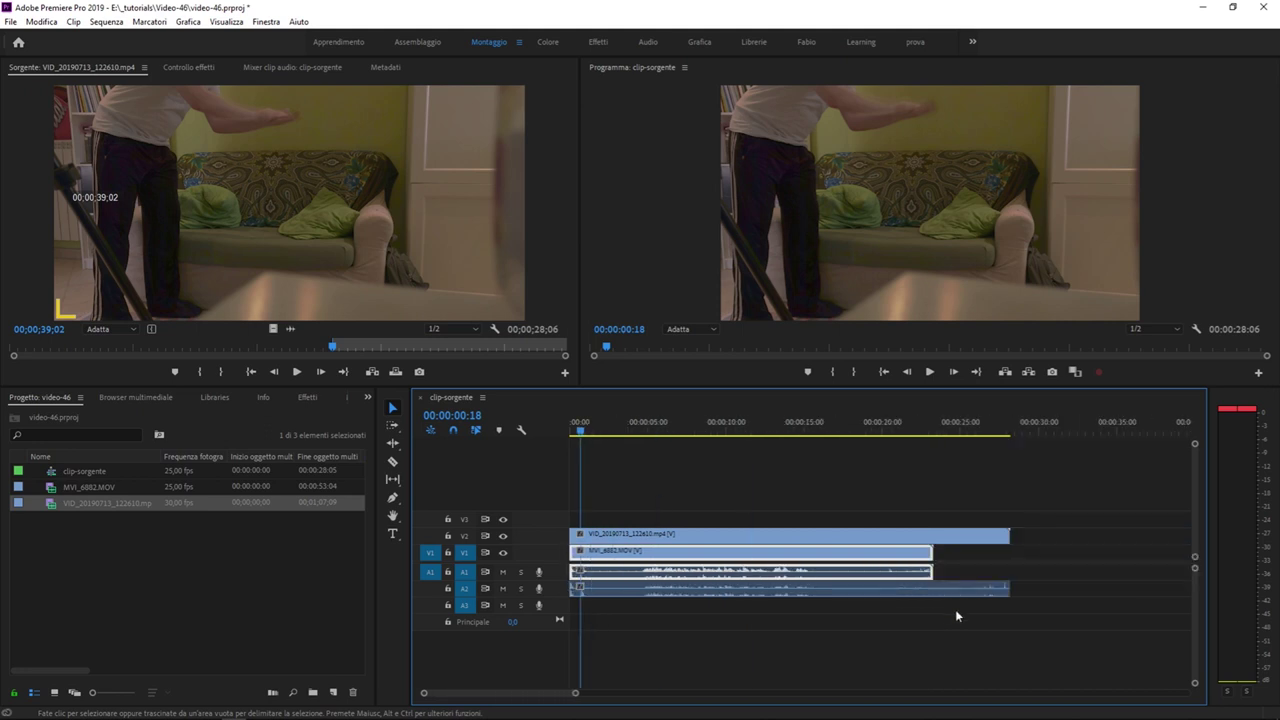
click(668, 430)
key(space)
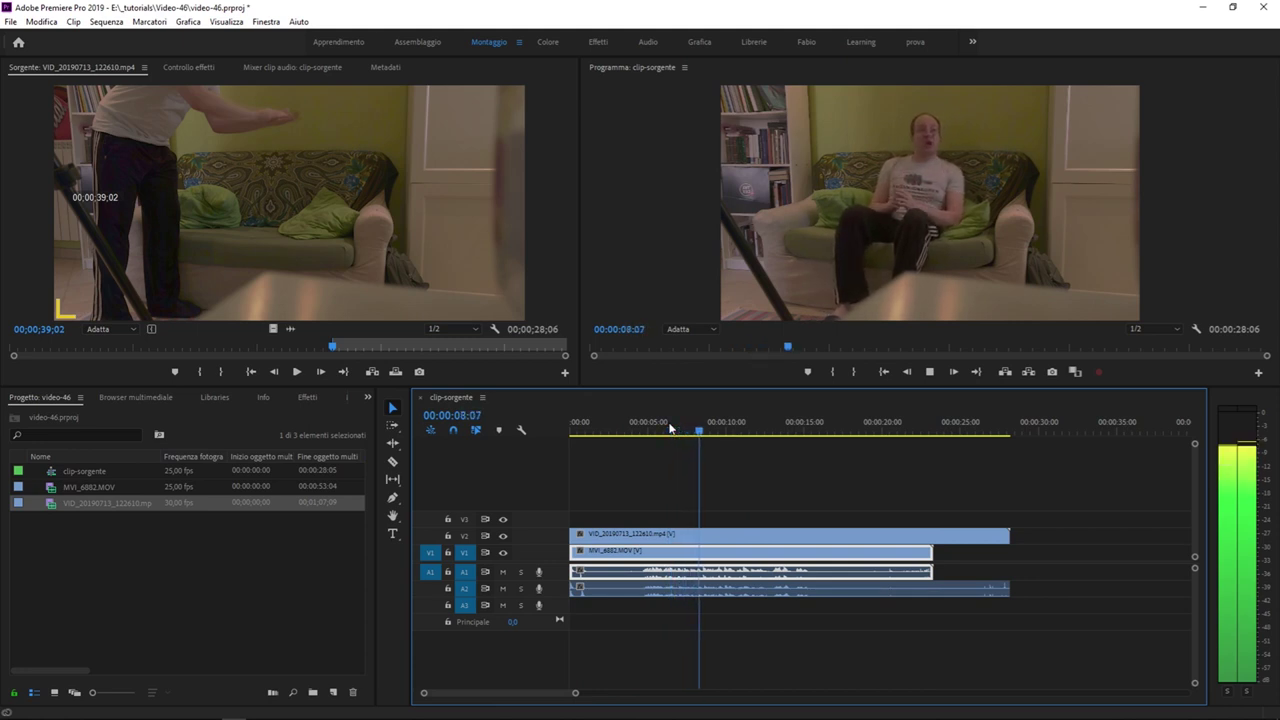
key(backslash)
key(equal)
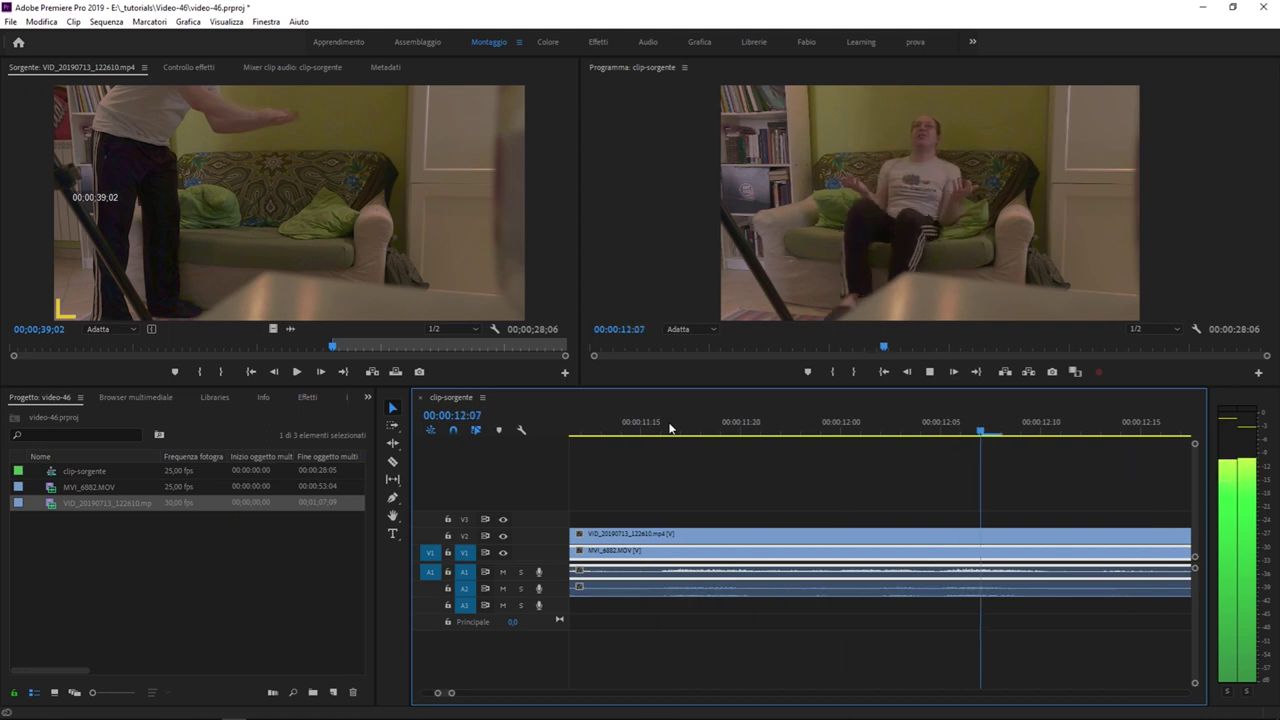
key(minus)
key(space)
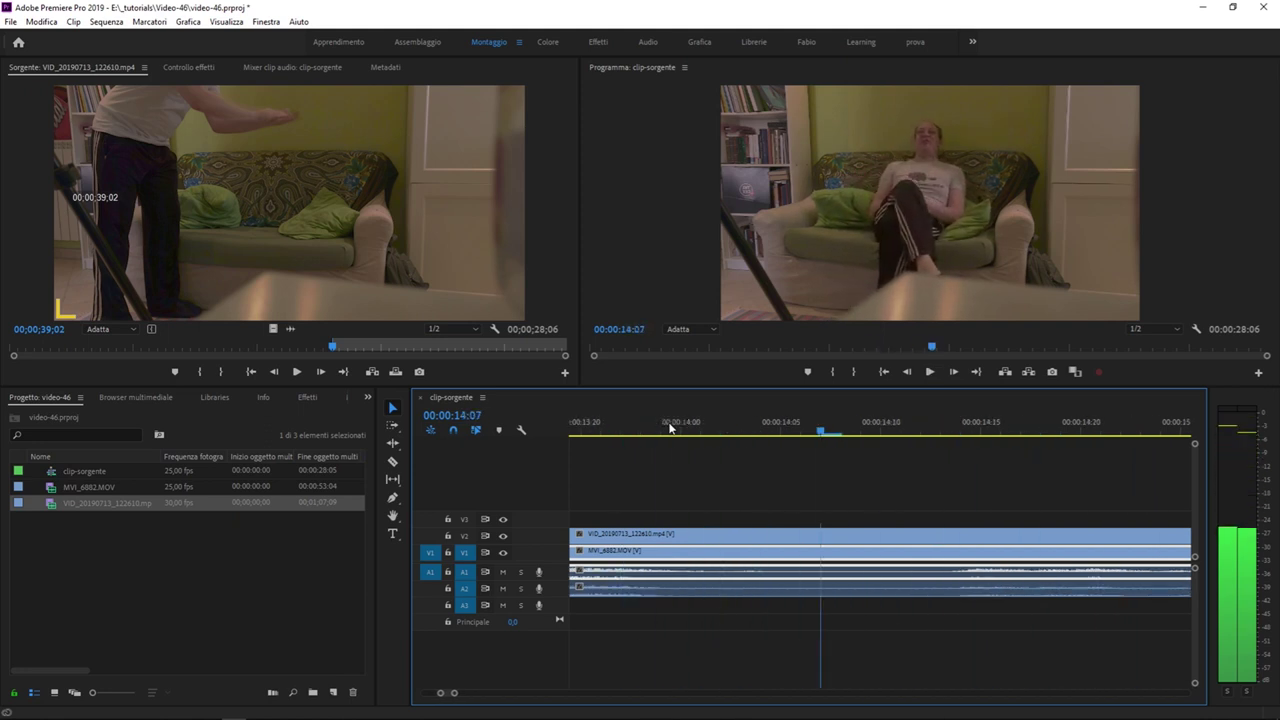
key(minus)
key(minus)
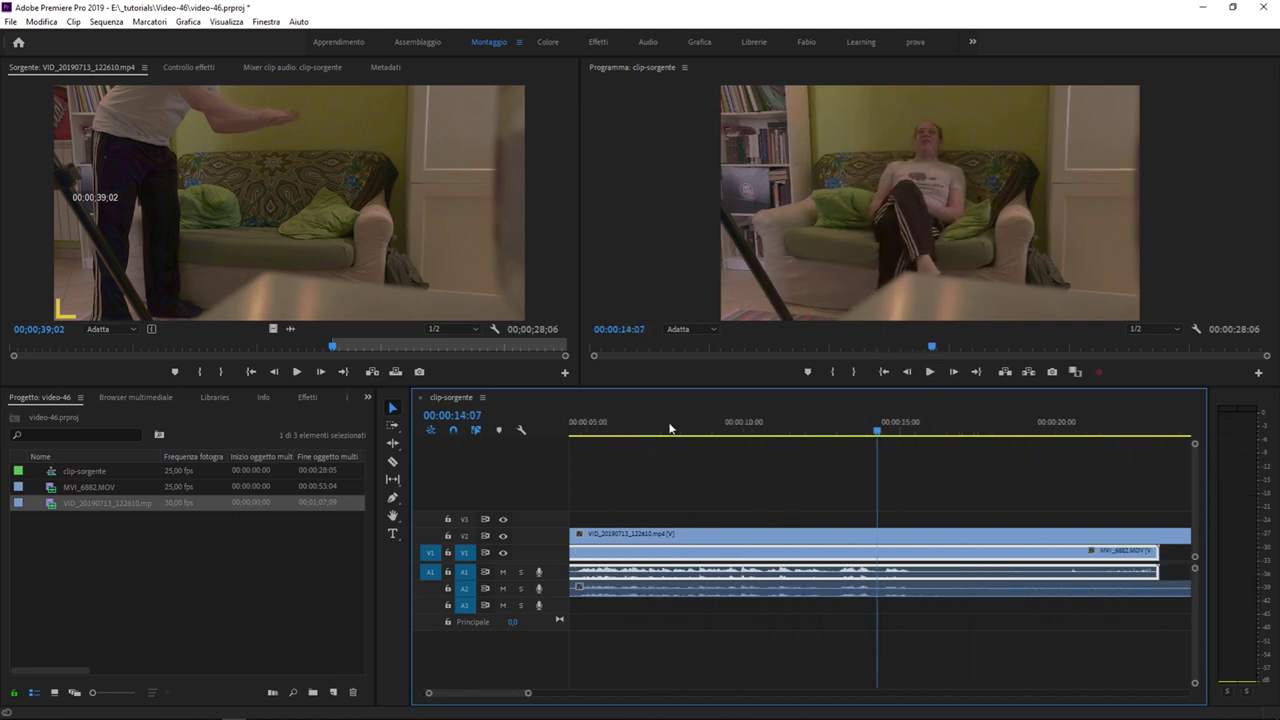
key(equal)
key(equal)
Step: Replay from the start, then park the playhead at zero zoomed into the opening seconds
key(equal)
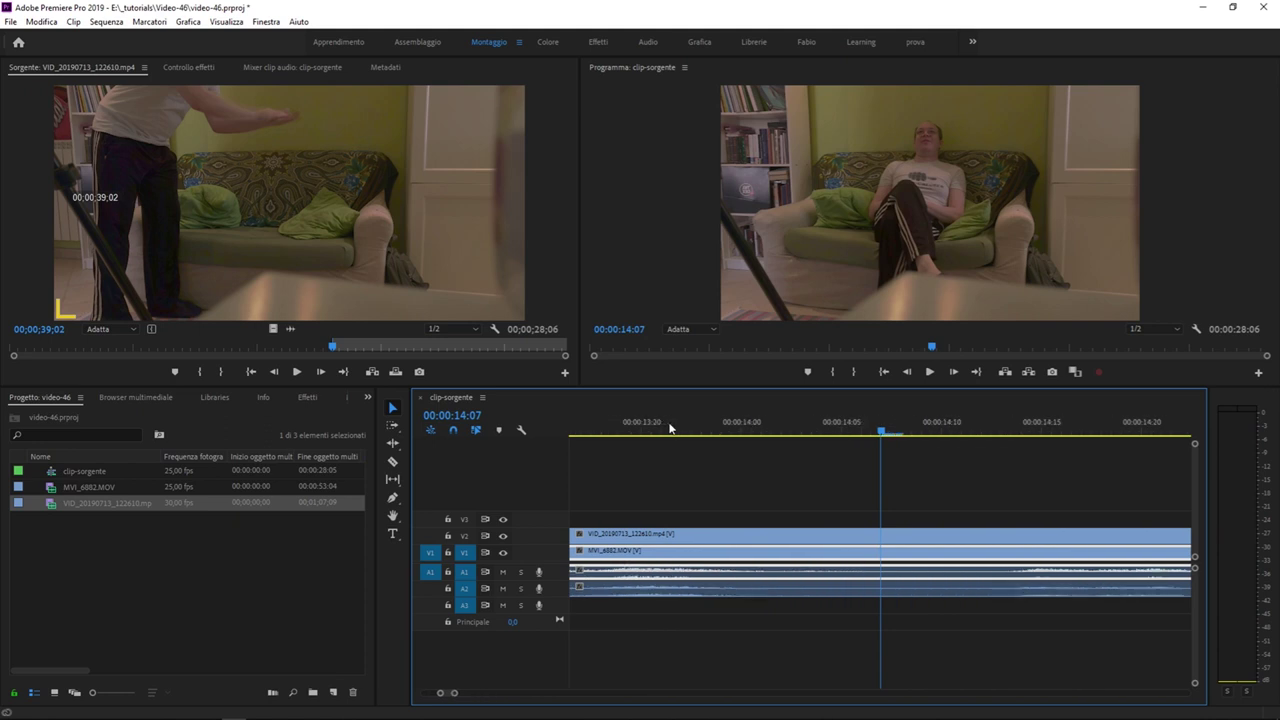
key(minus)
key(Home)
key(equal)
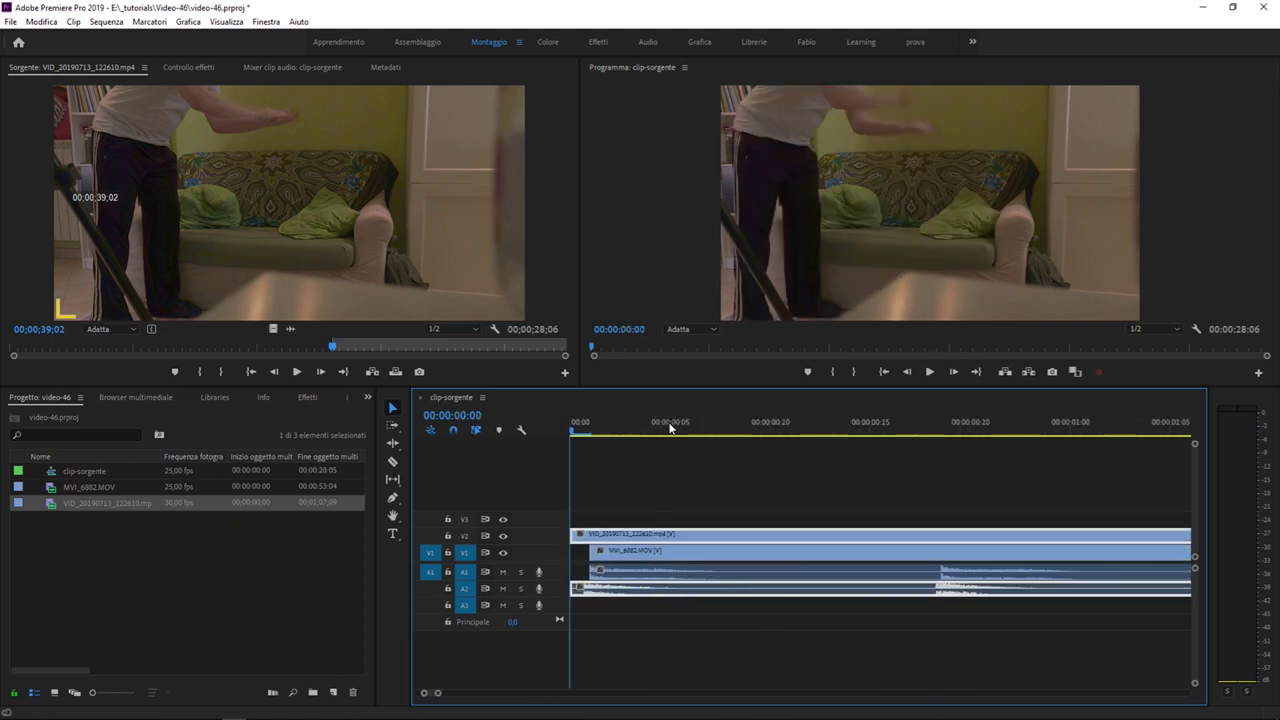
key(space)
key(space)
key(minus)
key(minus)
key(minus)
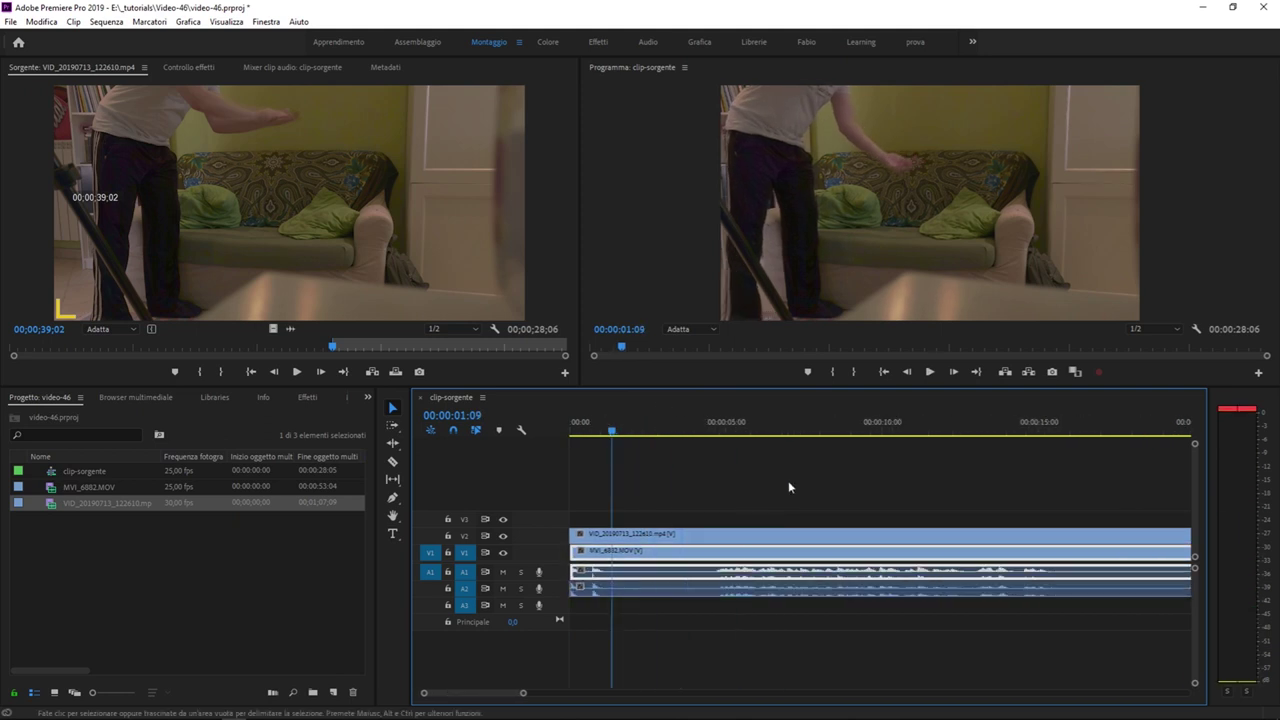
key(Home)
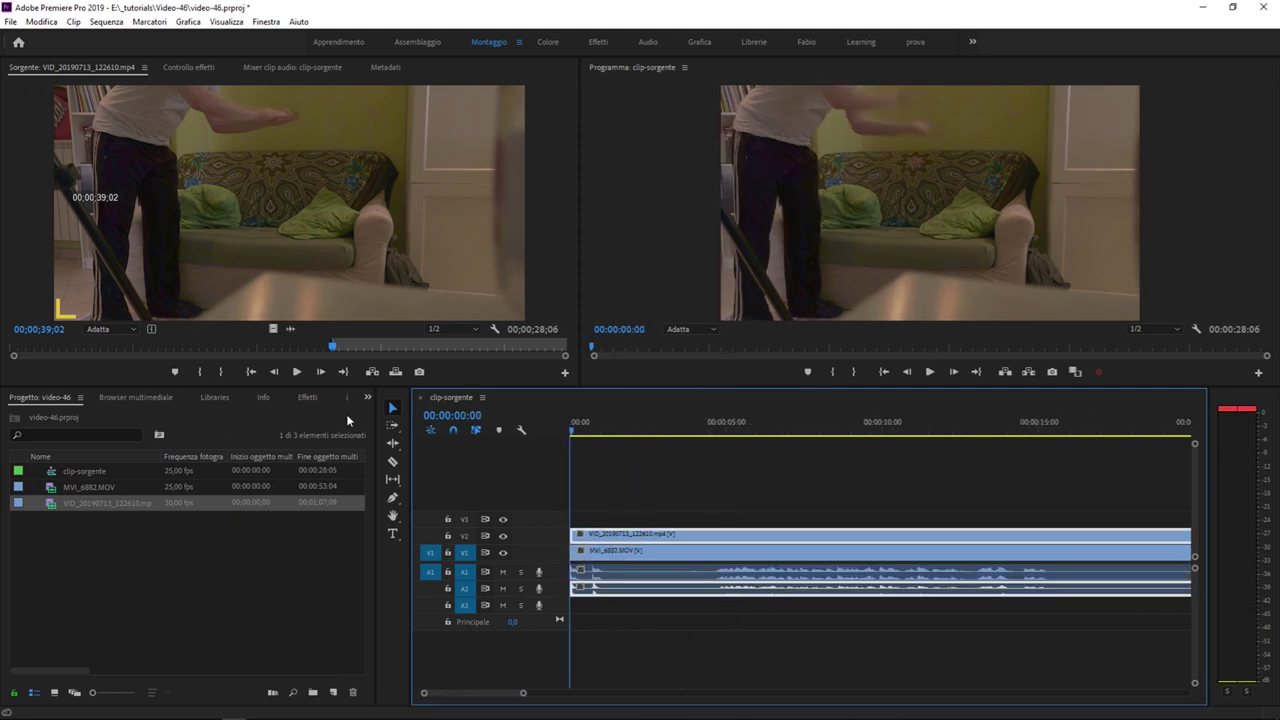
key(minus)
key(minus)
key(equal)
key(equal)
key(equal)
key(equal)
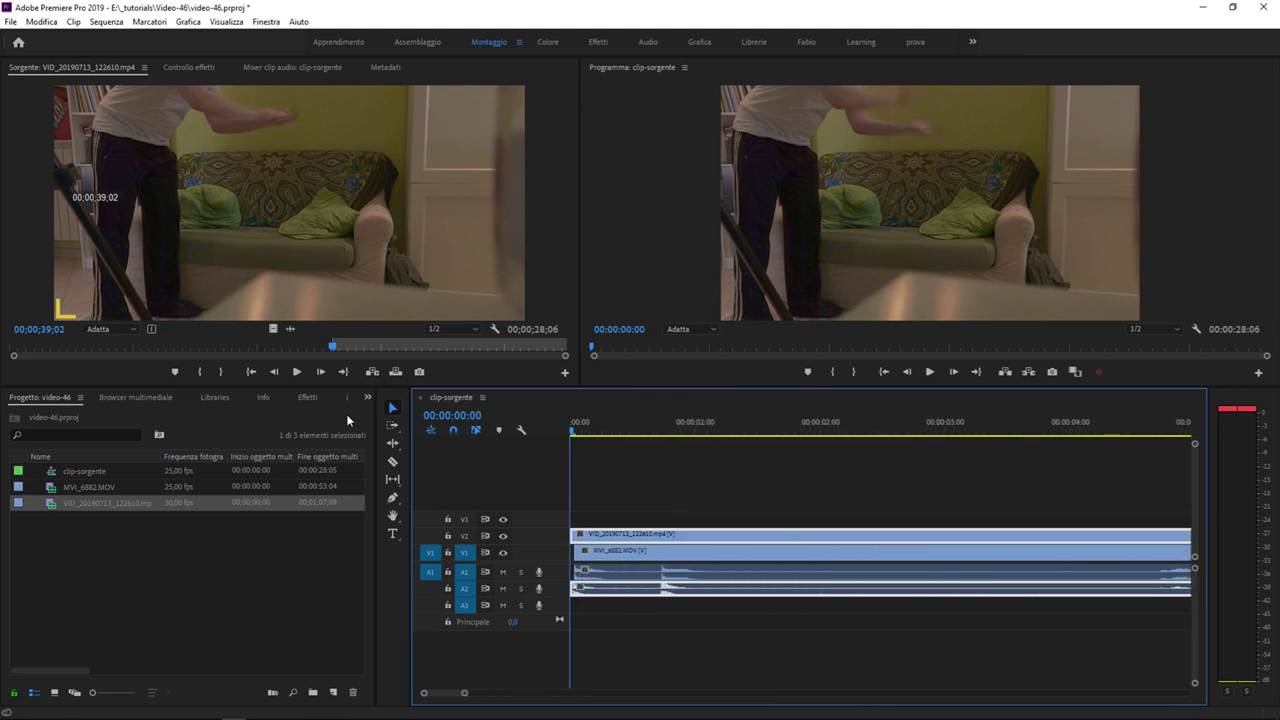
Step: Turn off Linked Selection and select only the VID video clip on V2
click(667, 513)
click(476, 431)
click(762, 540)
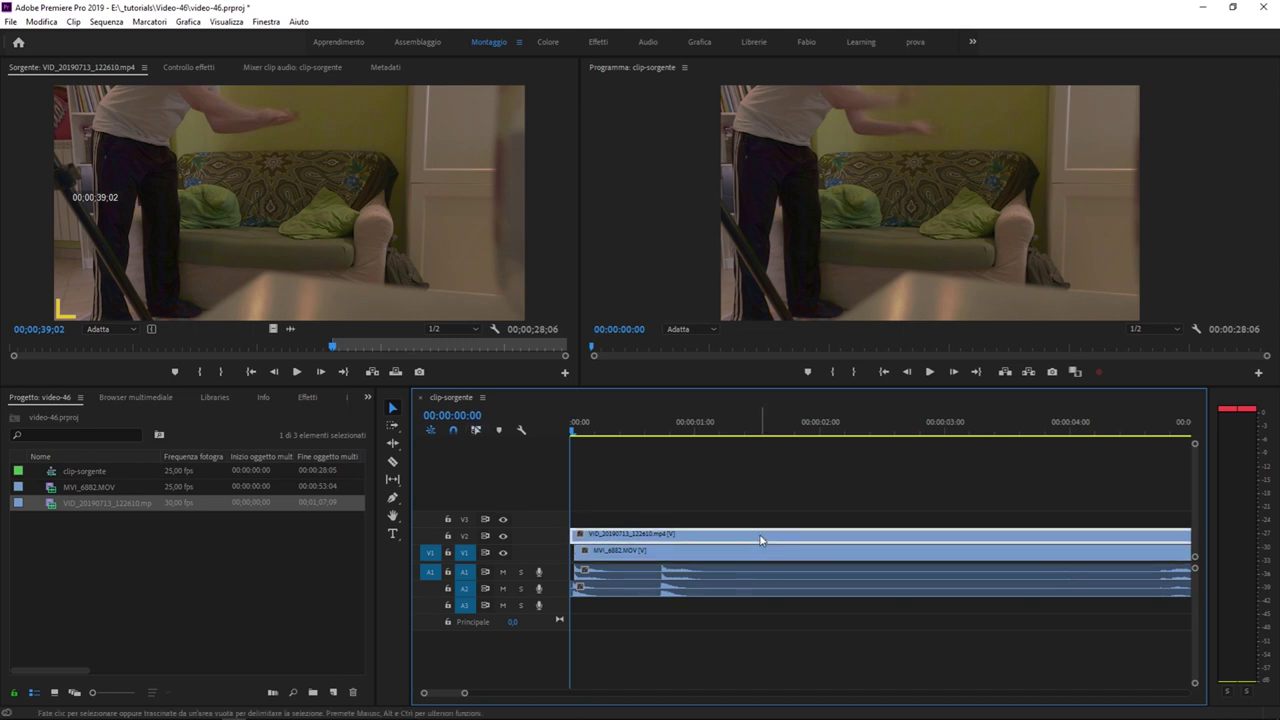
drag(786, 497, 737, 610)
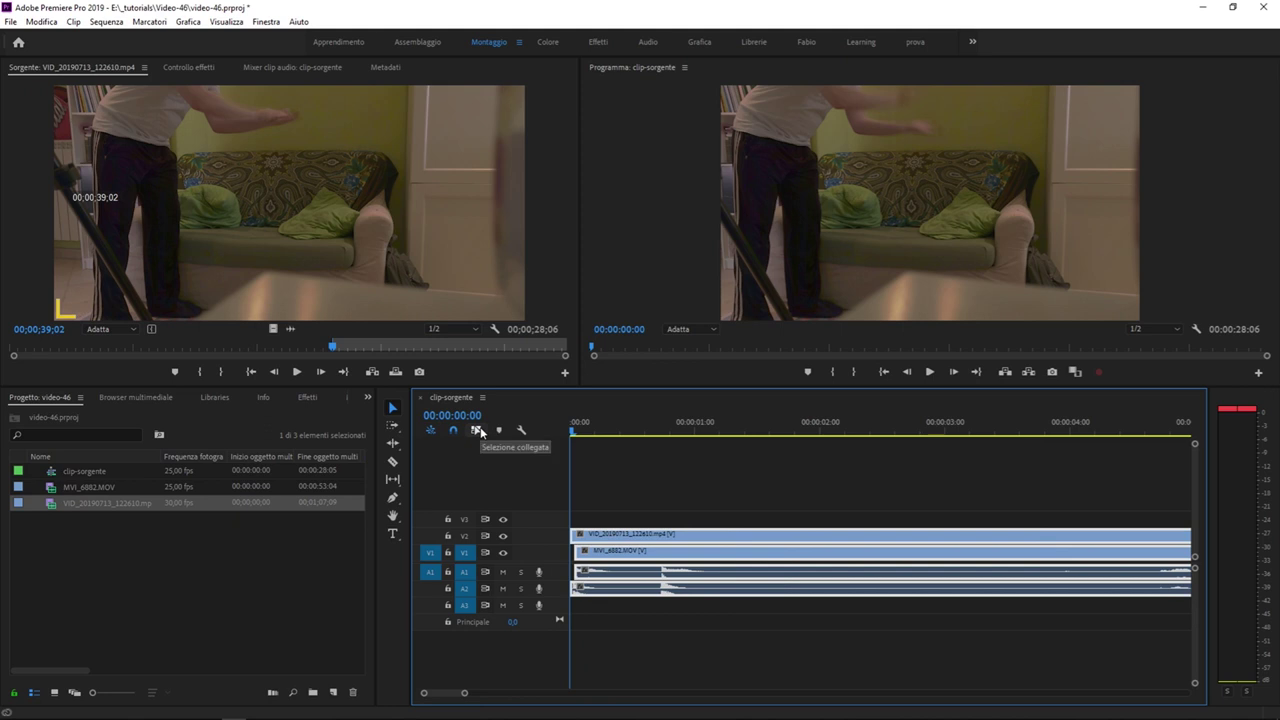
click(783, 534)
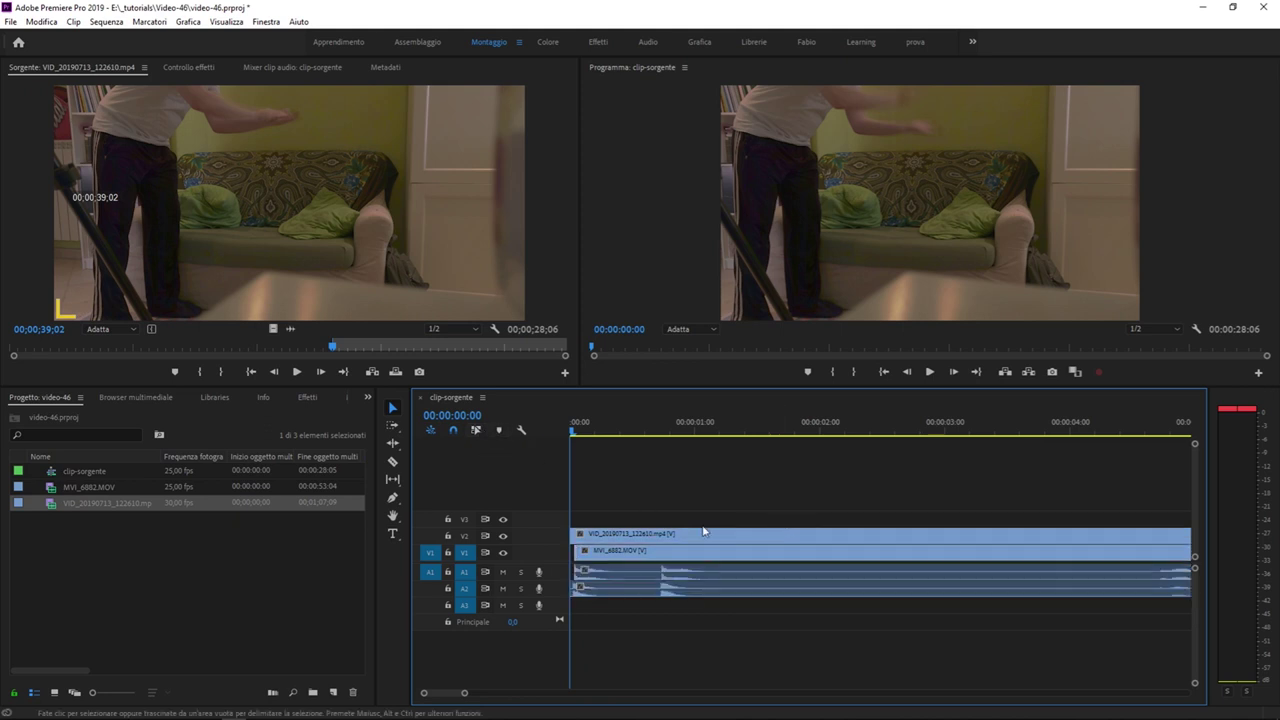
Step: Test-trim the V2 clip's start, then undo both trims to restore its full length
drag(574, 533, 780, 533)
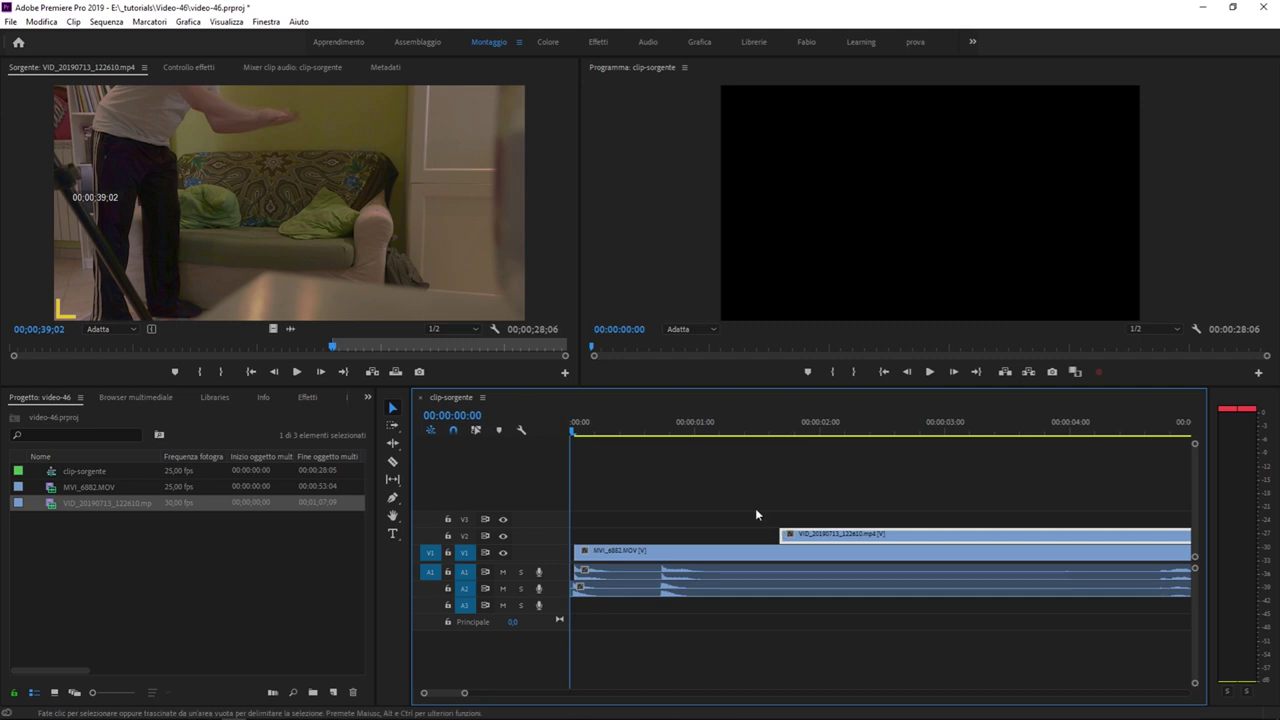
click(640, 428)
click(783, 534)
drag(783, 534, 1010, 534)
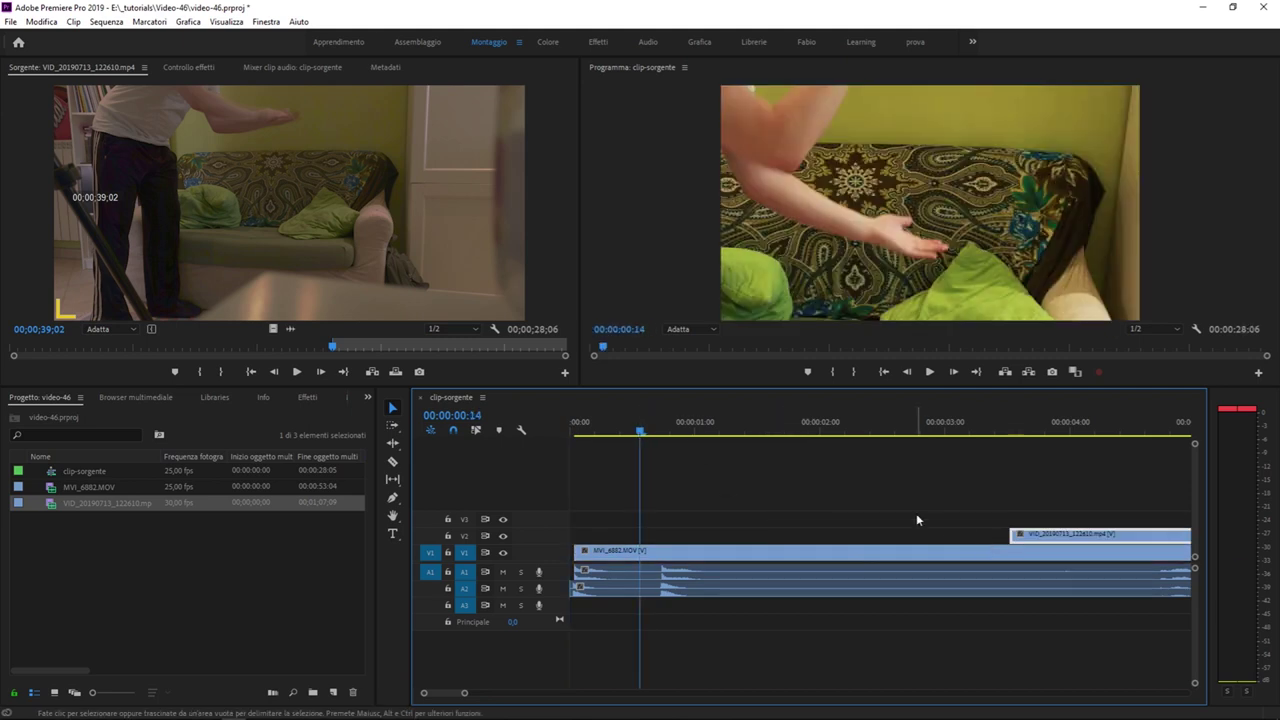
drag(924, 481, 979, 519)
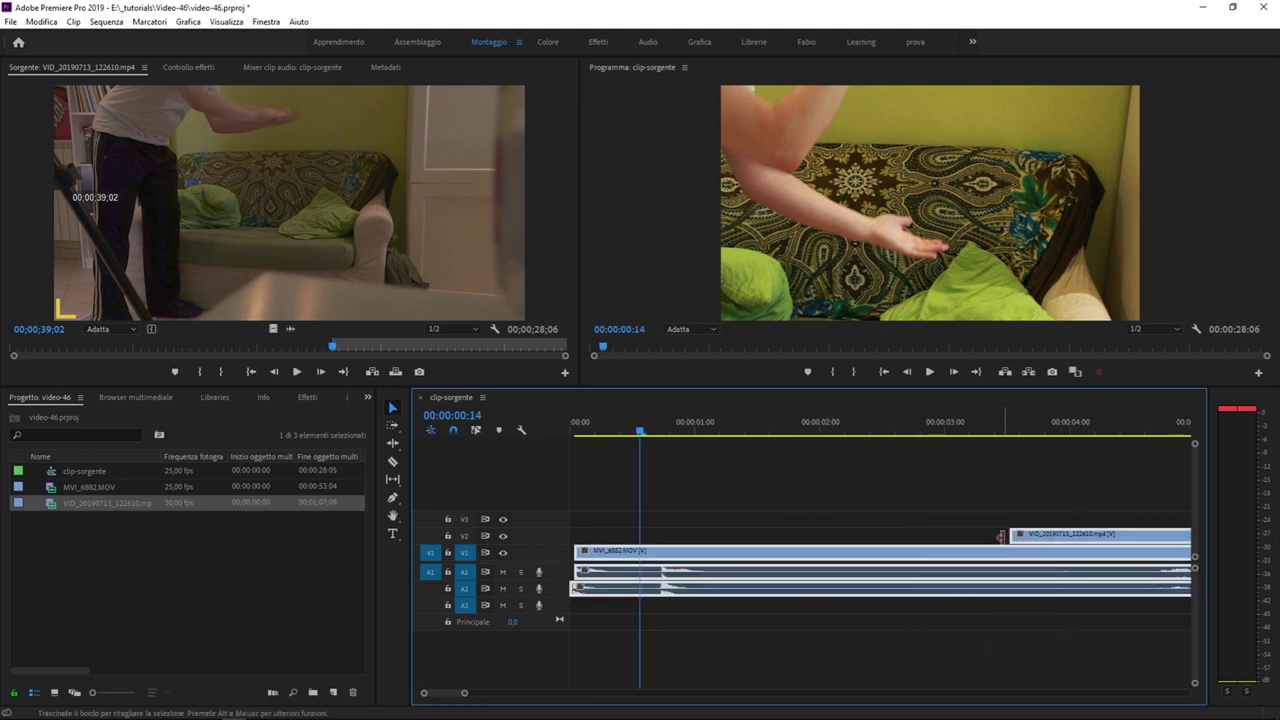
key(ctrl+z)
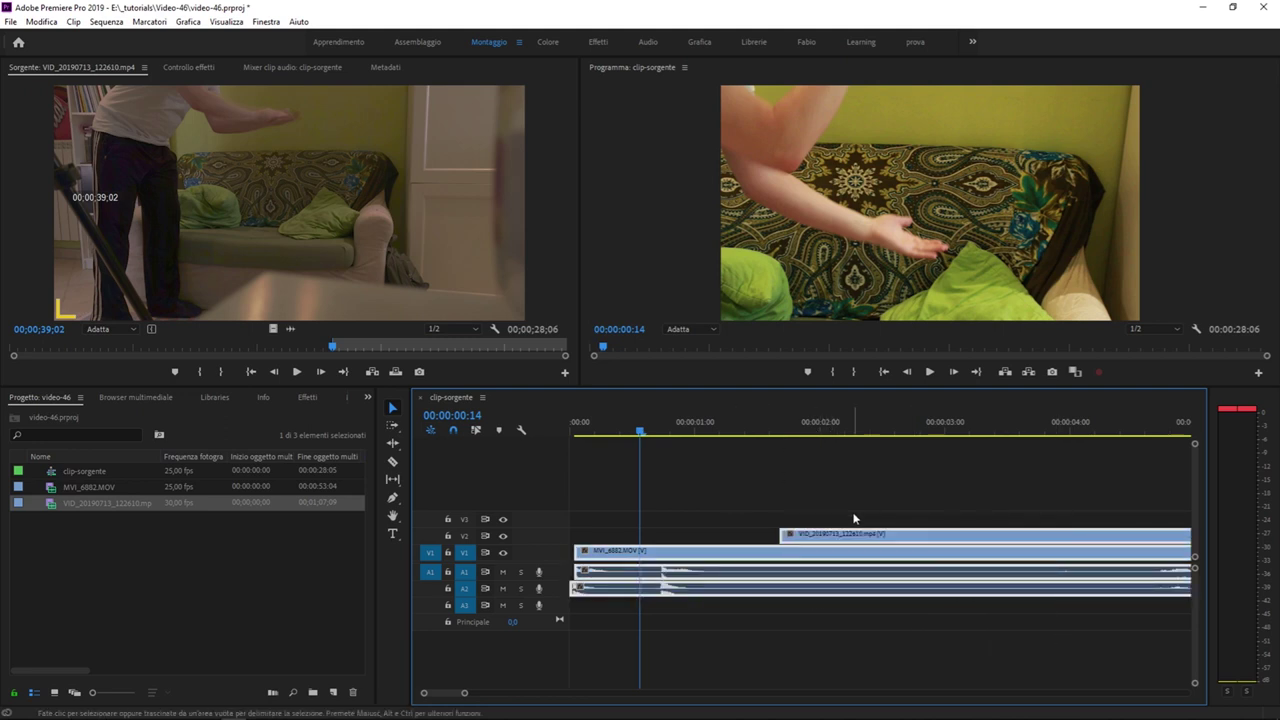
key(ctrl+z)
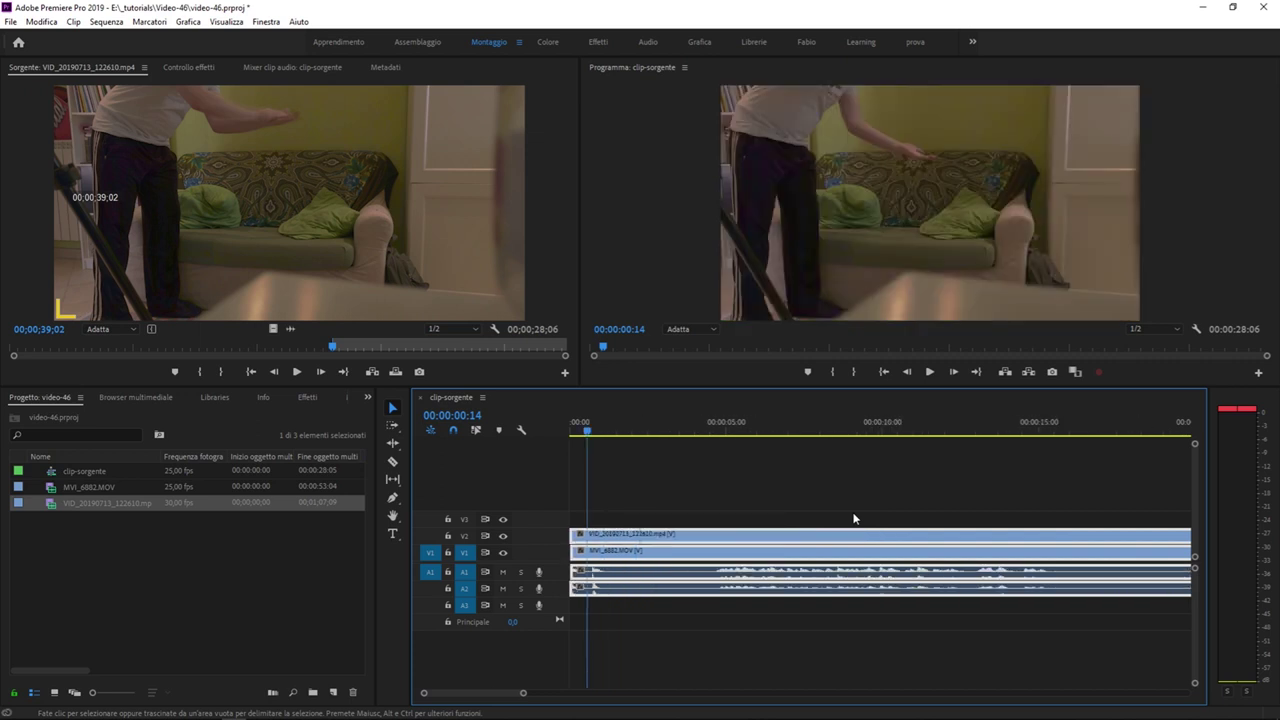
key(minus)
key(minus)
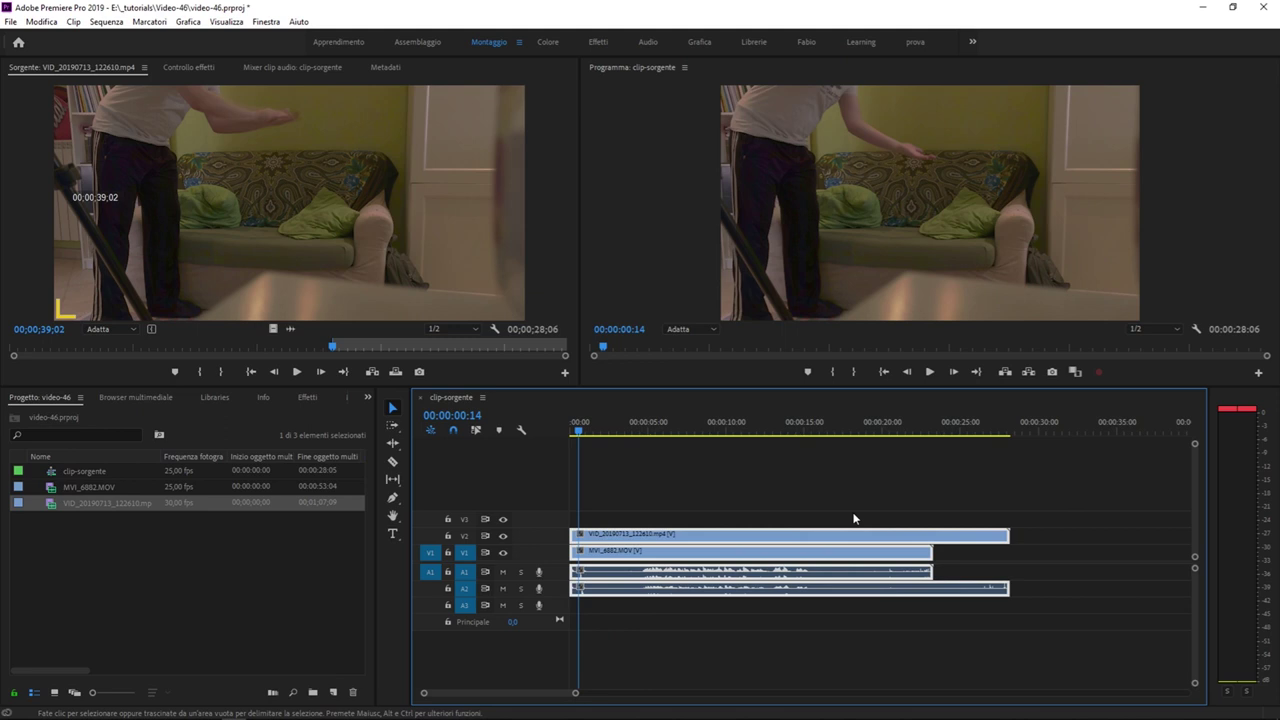
key(equal)
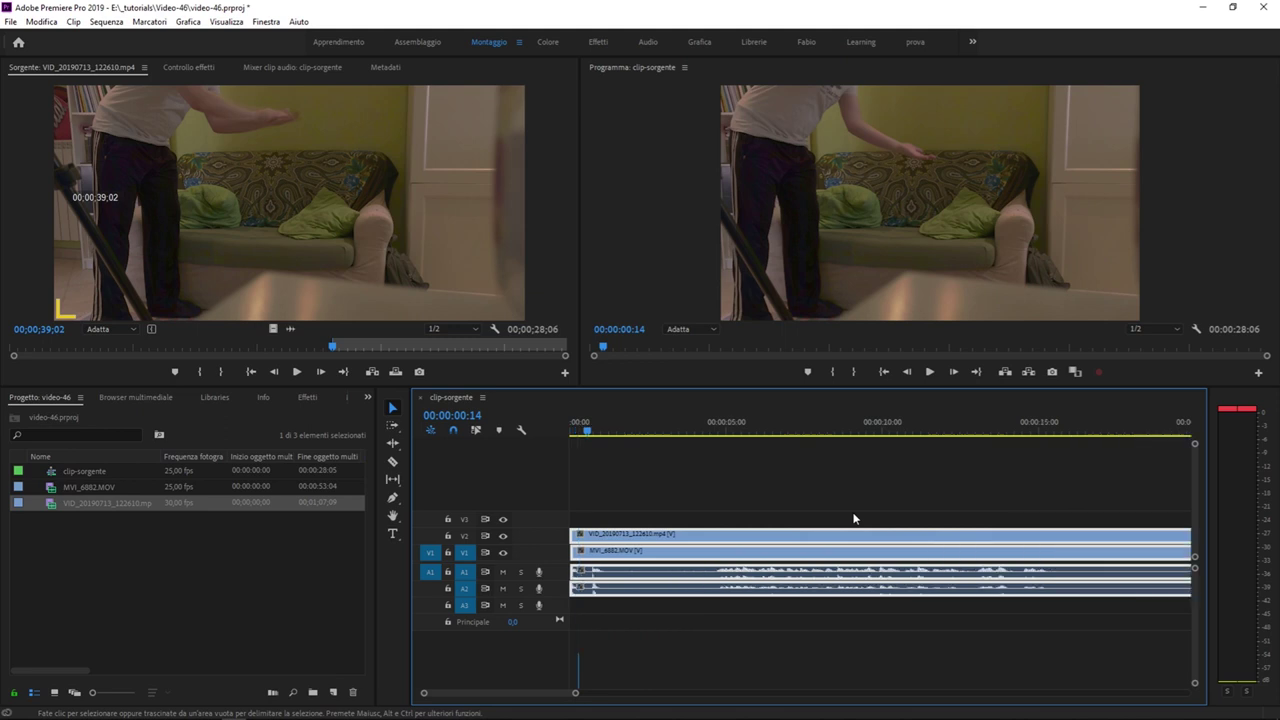
key(minus)
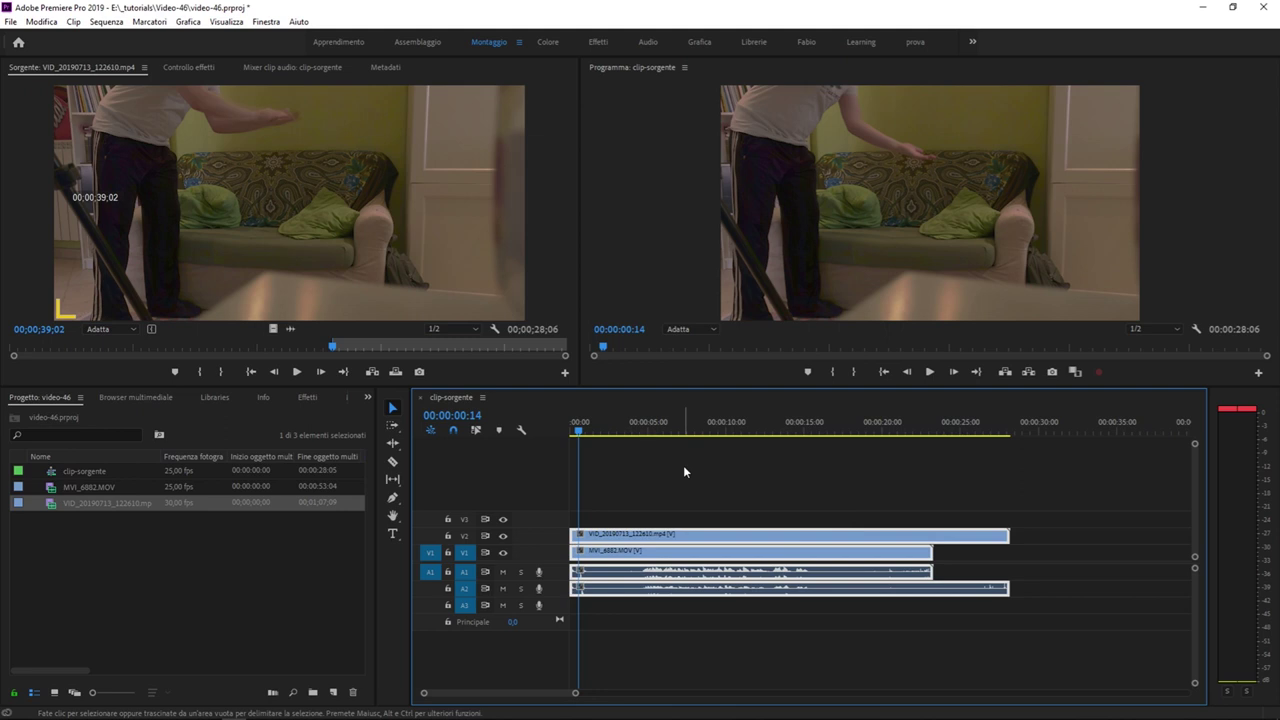
Step: Nest both camera video clips into a new sequence named 'multicam' and select it in the Project panel
click(832, 488)
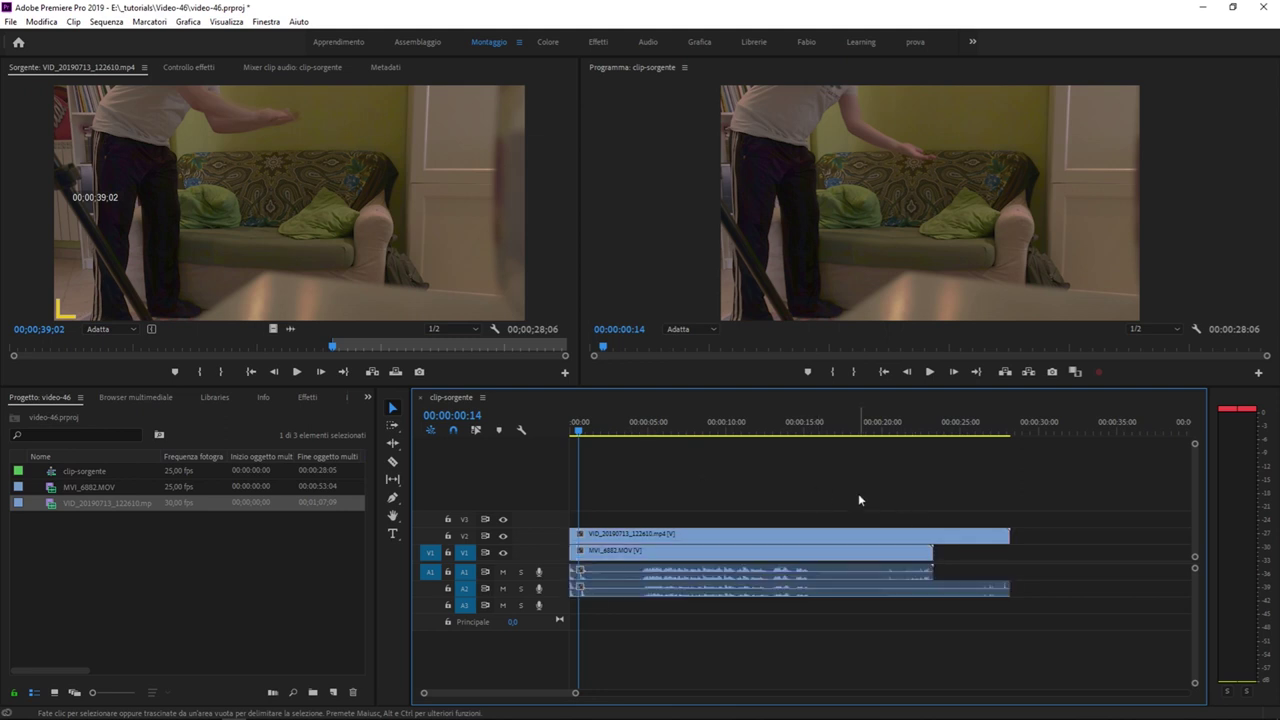
mouse_move(853, 478)
mouse_down()
mouse_move(685, 562)
mouse_move(633, 633)
mouse_up()
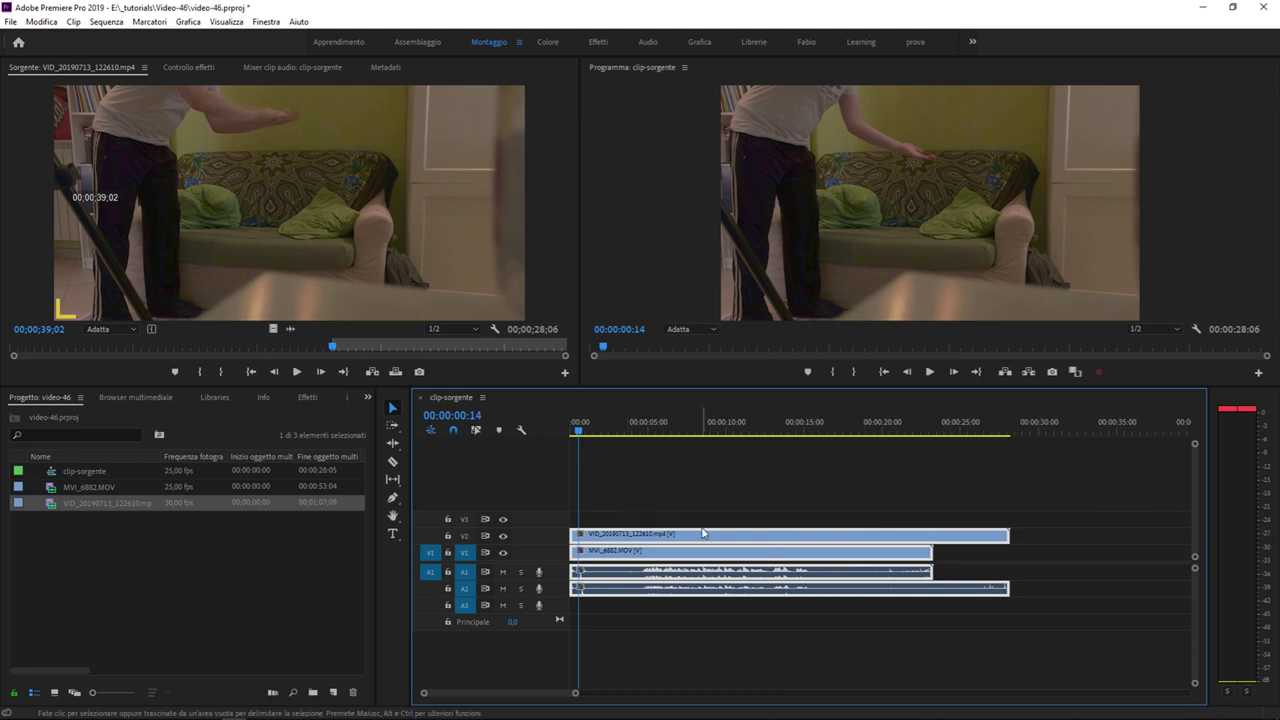
drag(837, 494, 656, 638)
right_click(727, 541)
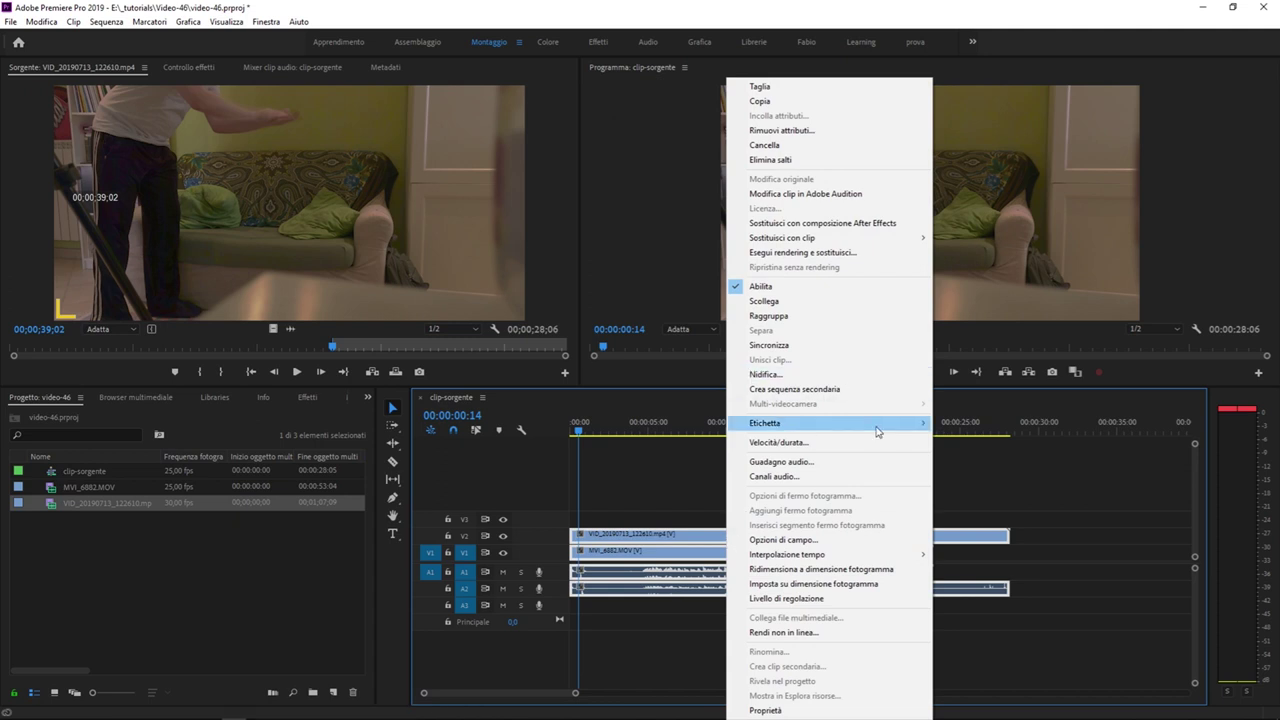
click(876, 379)
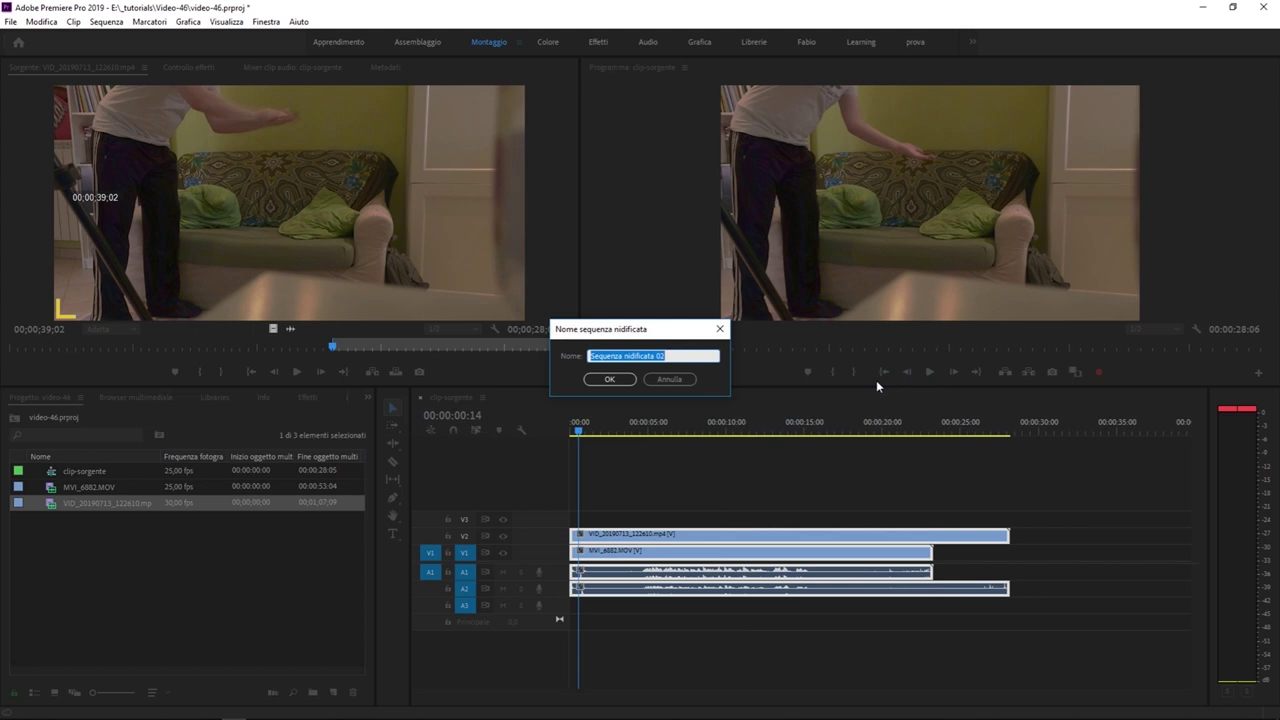
text(multicam)
click(609, 379)
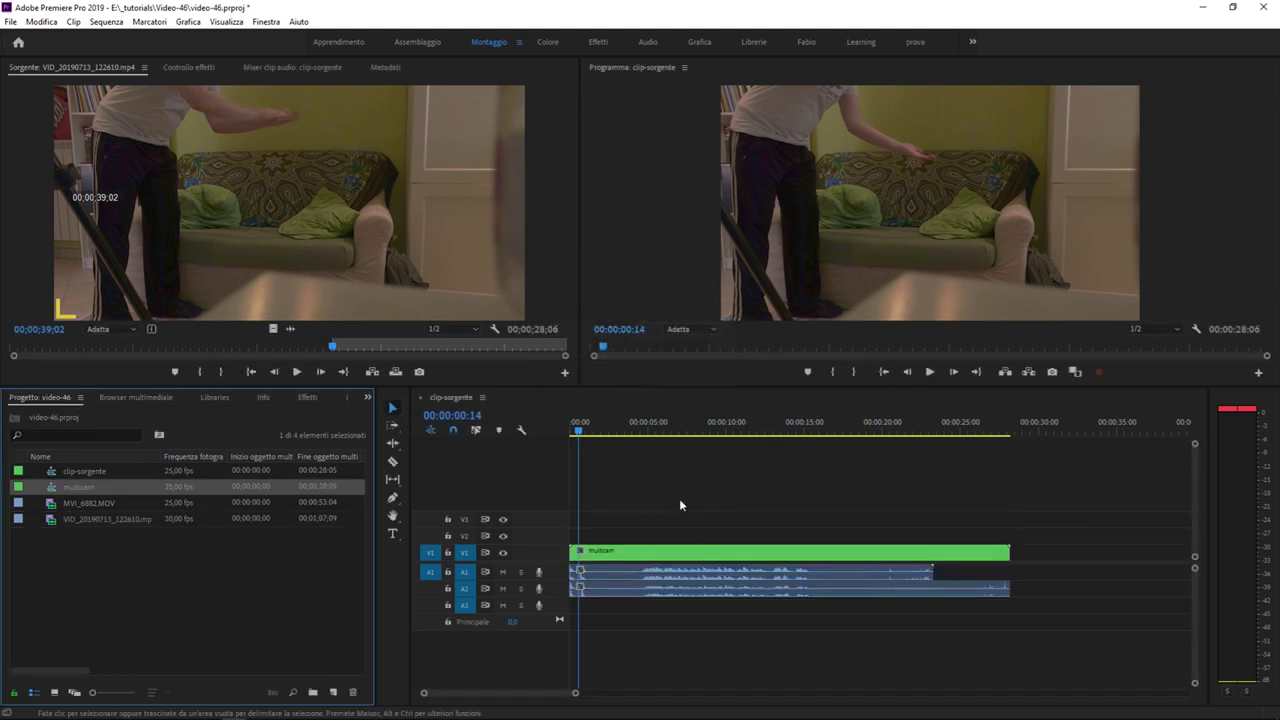
click(702, 550)
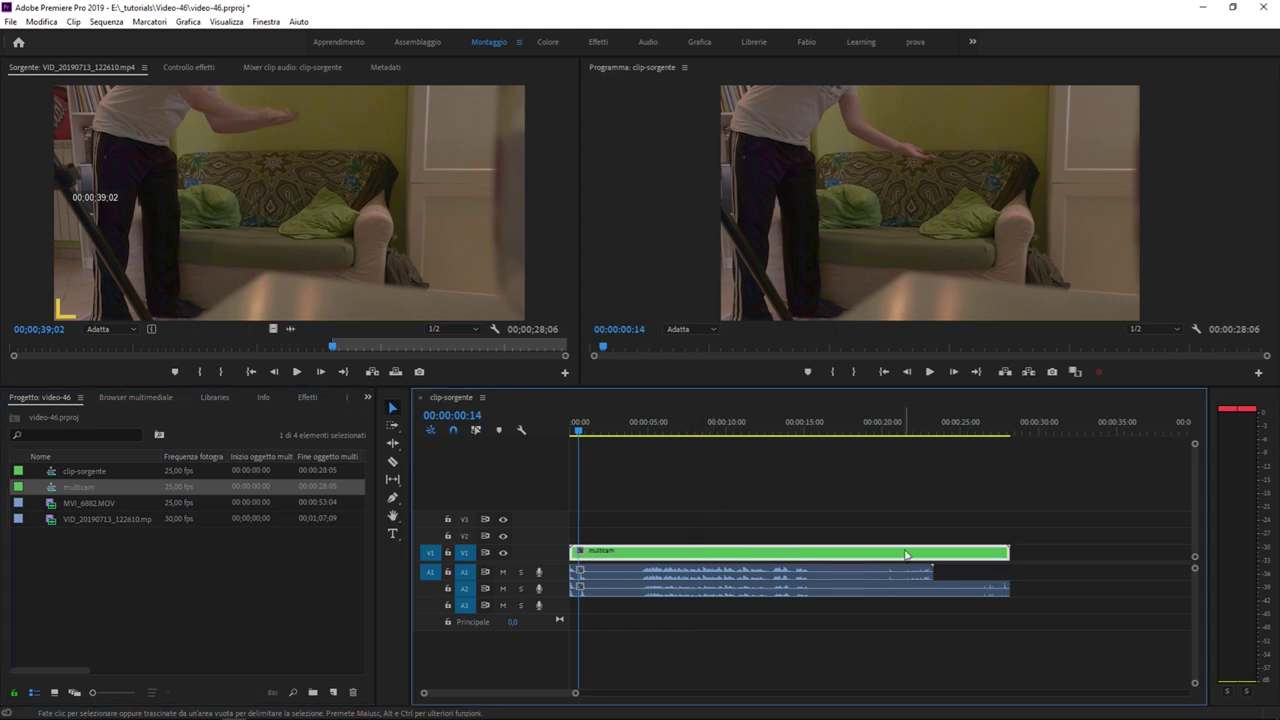
click(78, 551)
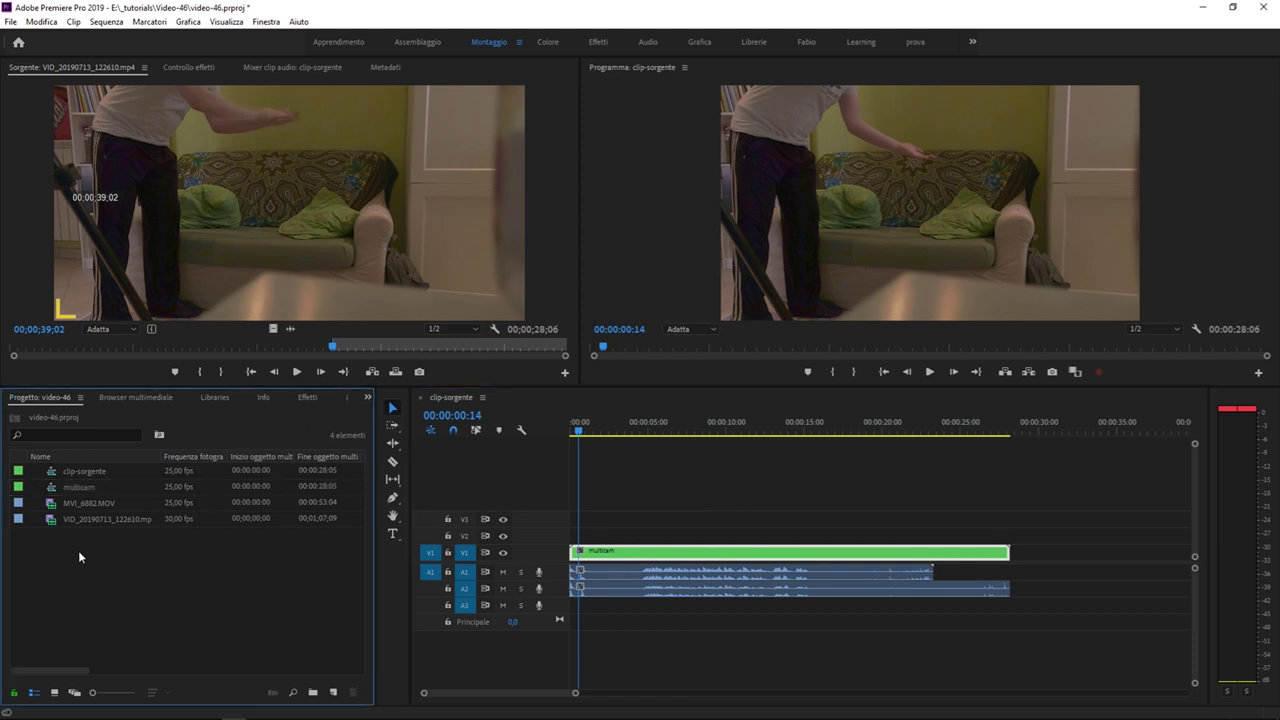
click(54, 490)
Step: Open the multicam sequence and inspect its two stacked camera clips
double_click(54, 490)
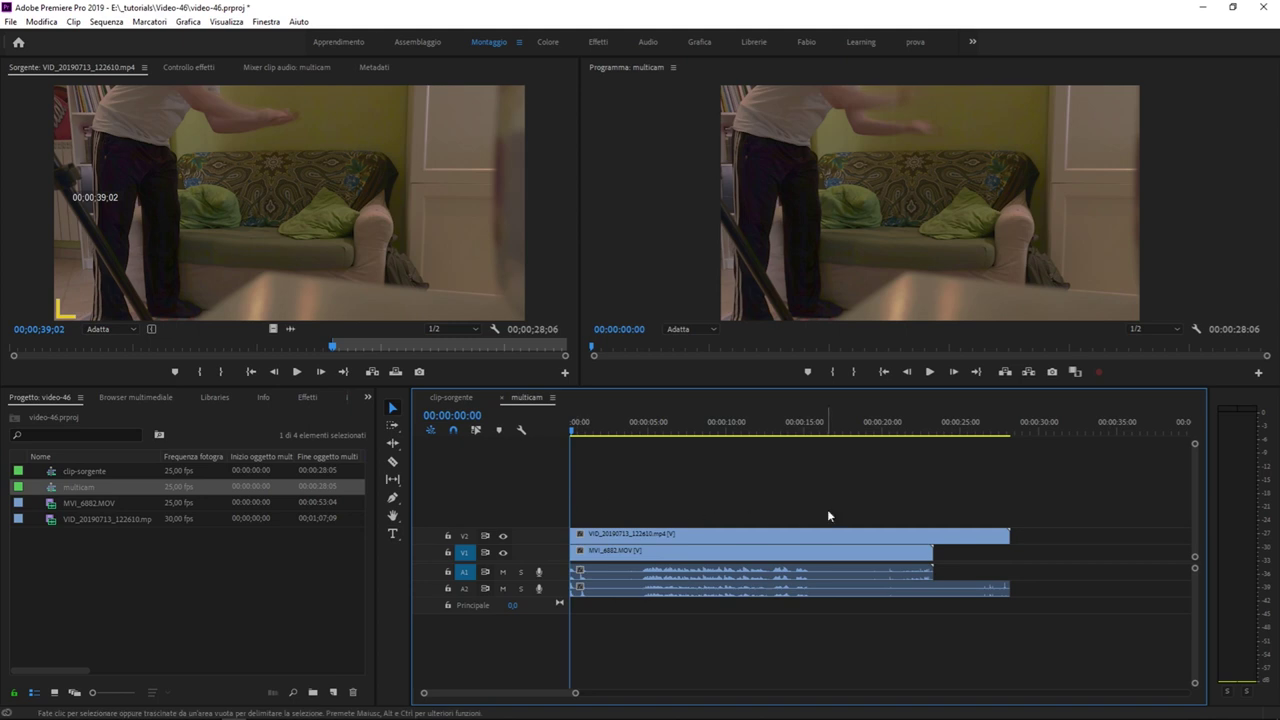
drag(830, 512, 585, 632)
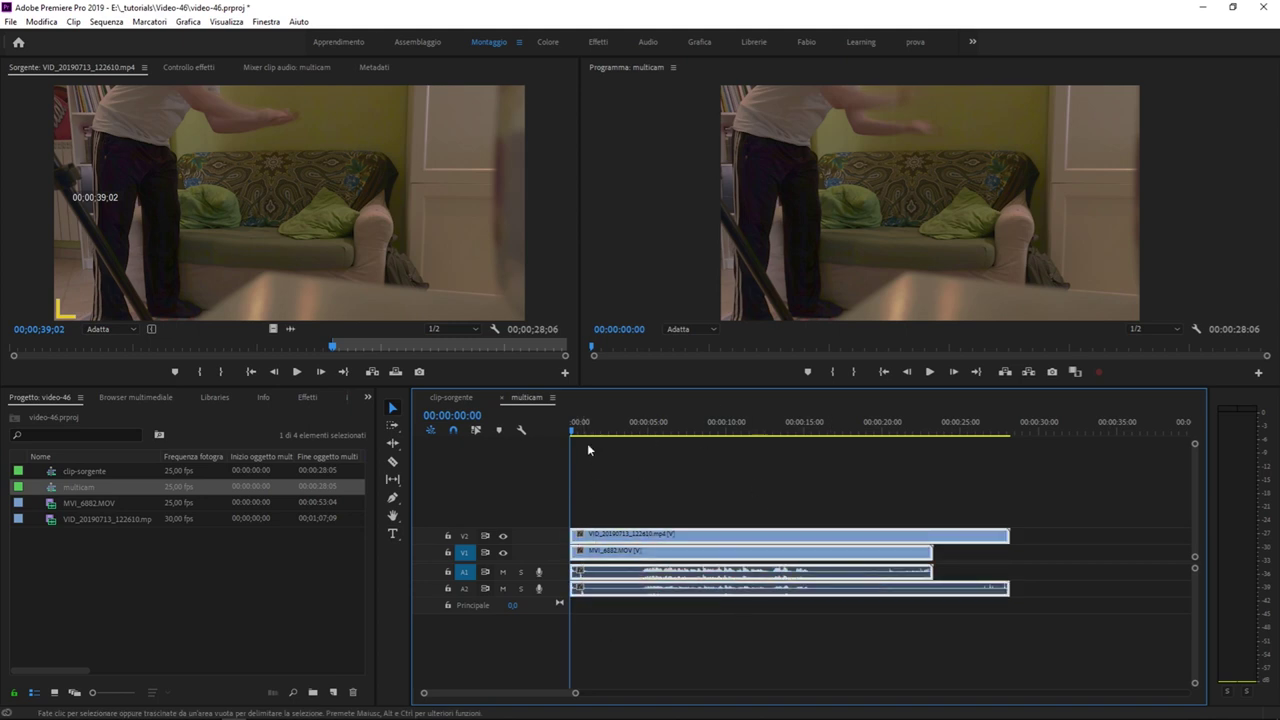
drag(806, 486, 754, 543)
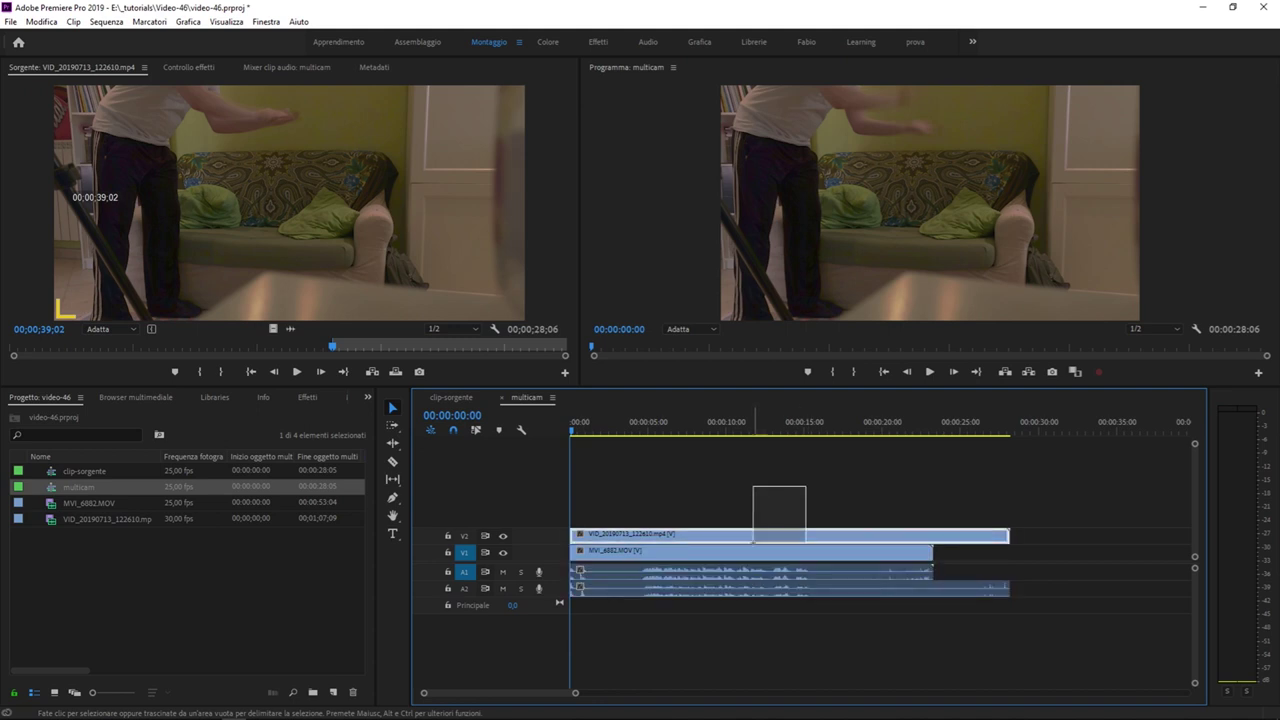
Step: Back in clip-sorgente, select the multicam clip, park at 00:00:07:11 and widen the program preview
click(451, 398)
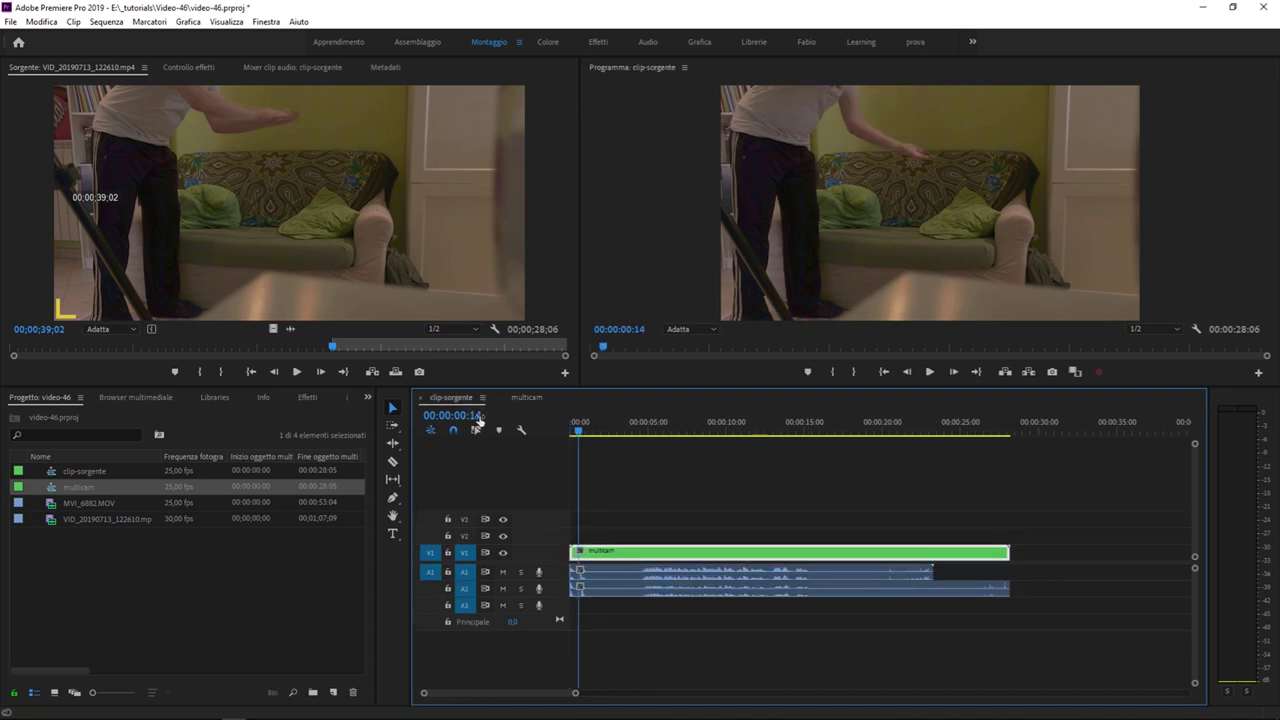
drag(786, 517, 709, 549)
drag(668, 420, 686, 421)
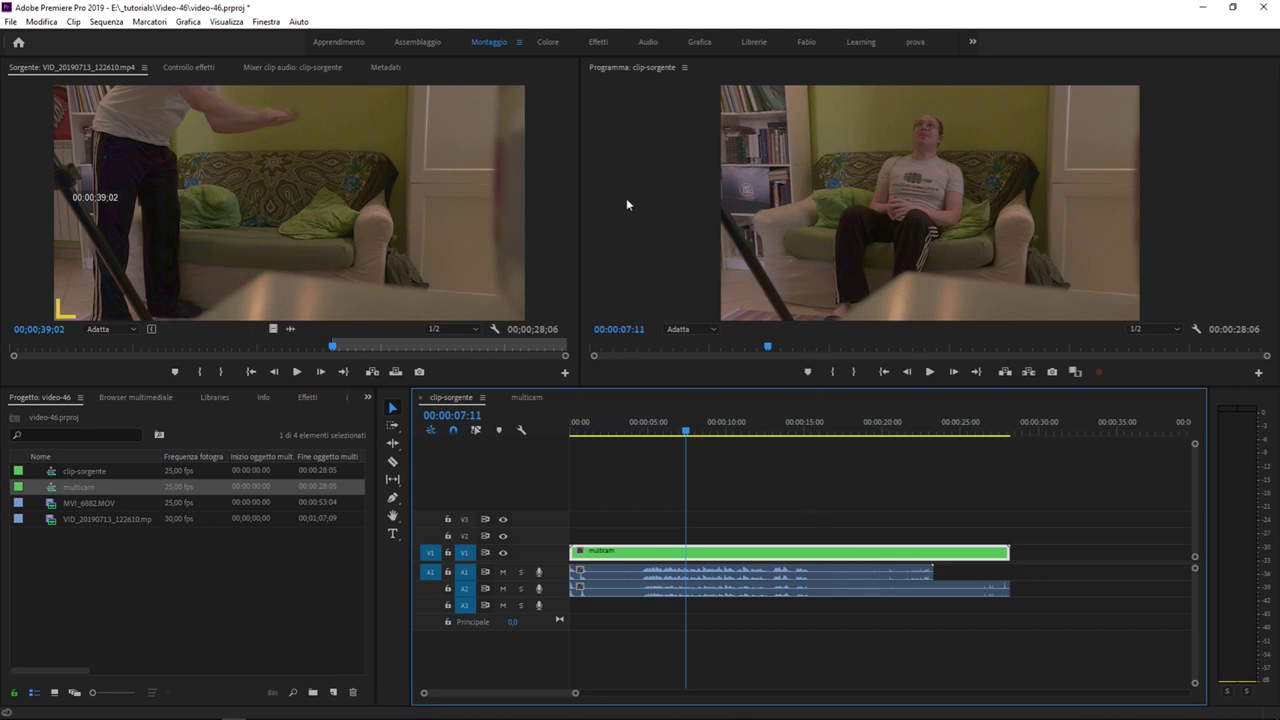
drag(579, 210, 306, 210)
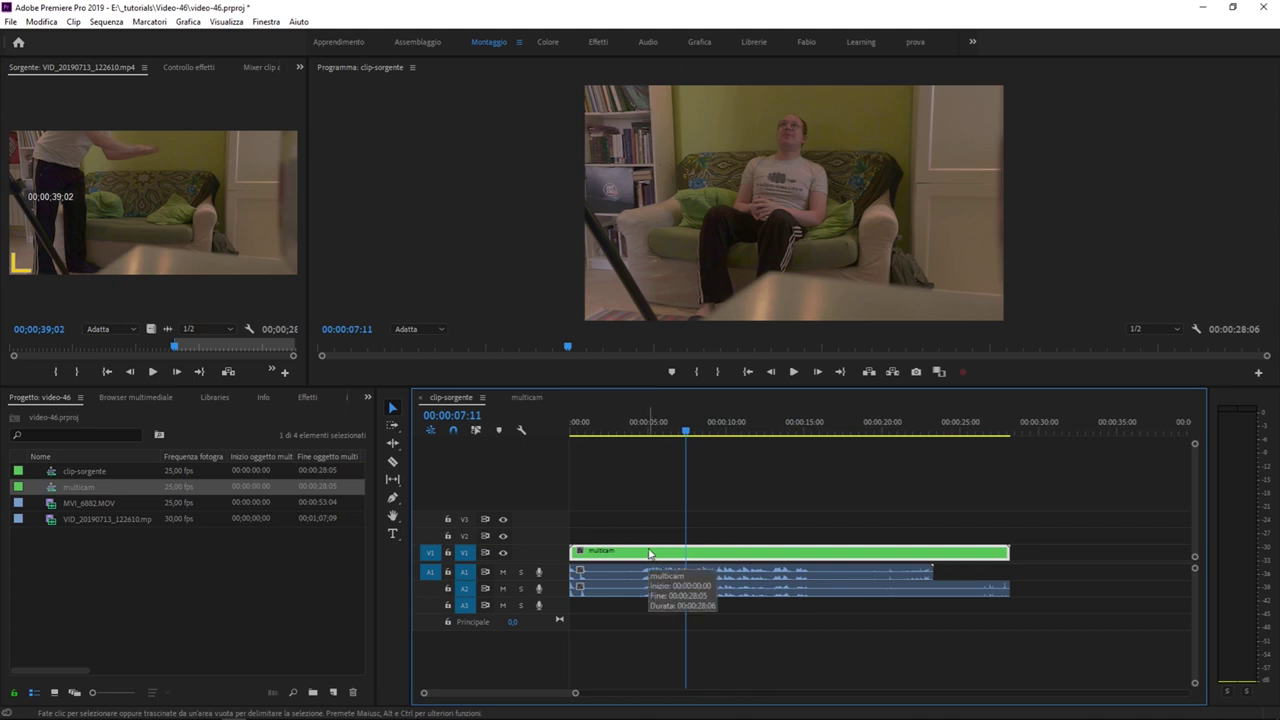
Step: Enable Multi-Camera on the nested multicam clip on V1
right_click(649, 553)
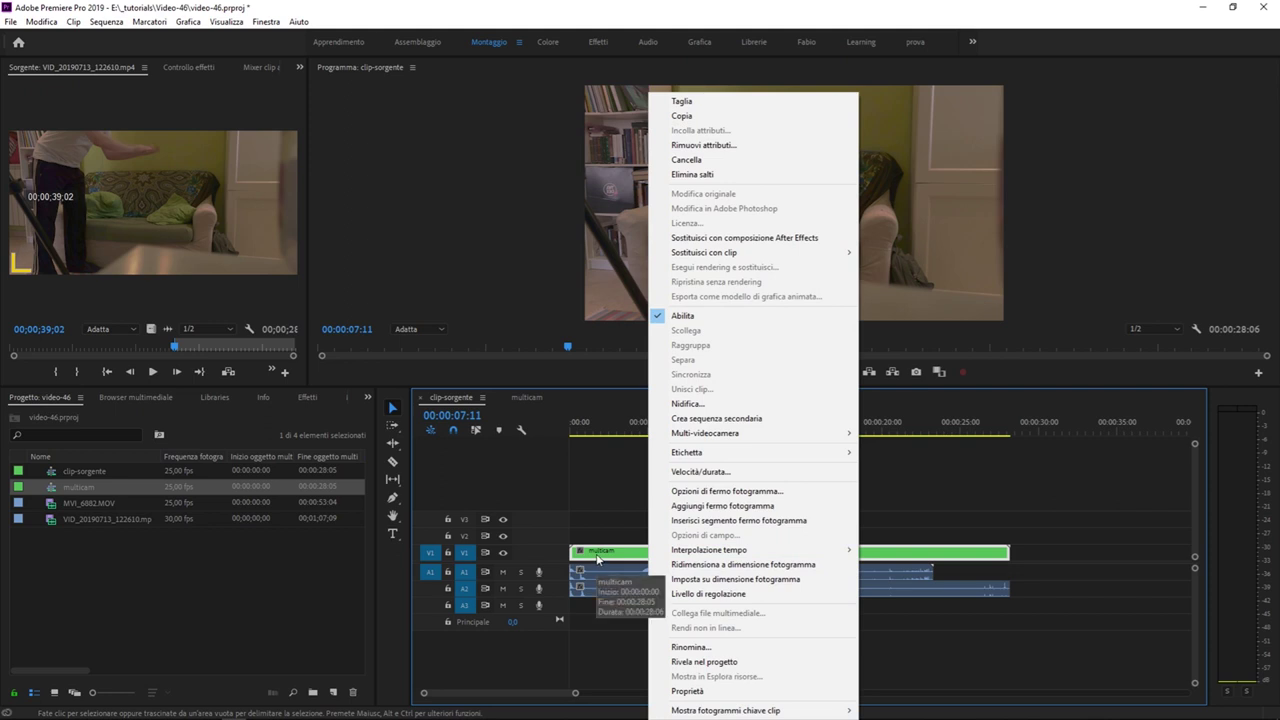
mouse_move(784, 435)
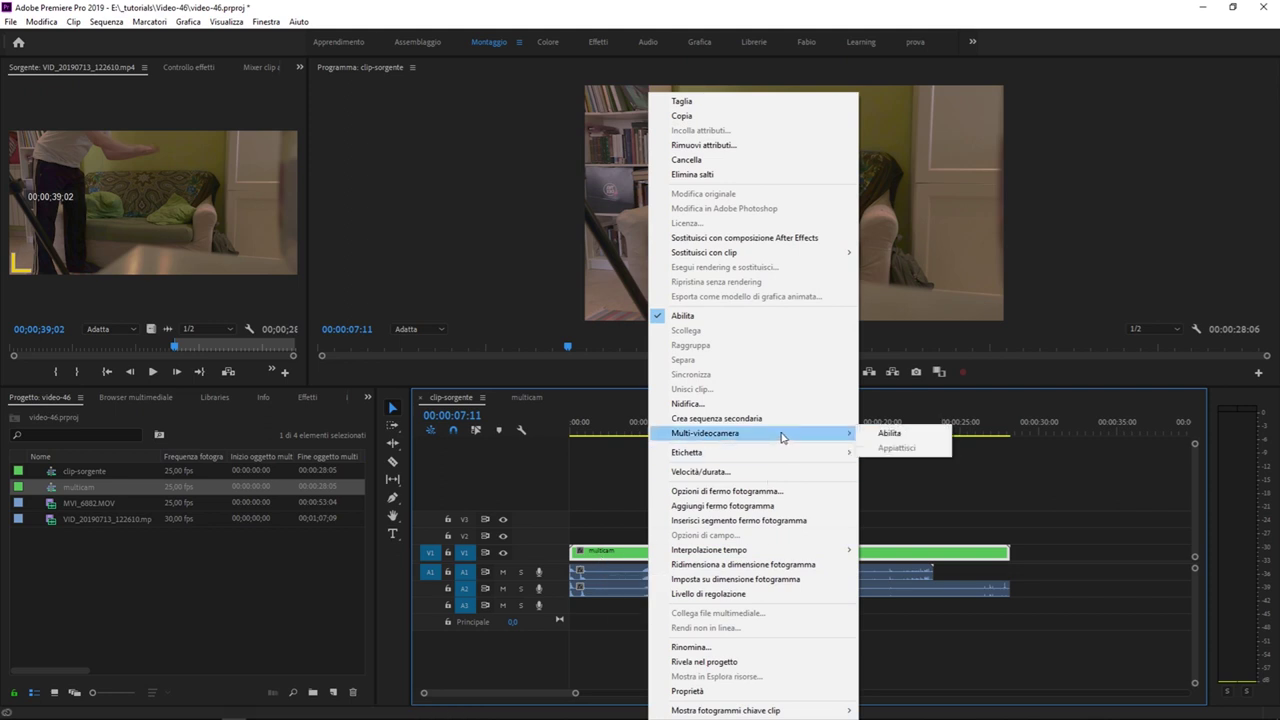
click(924, 435)
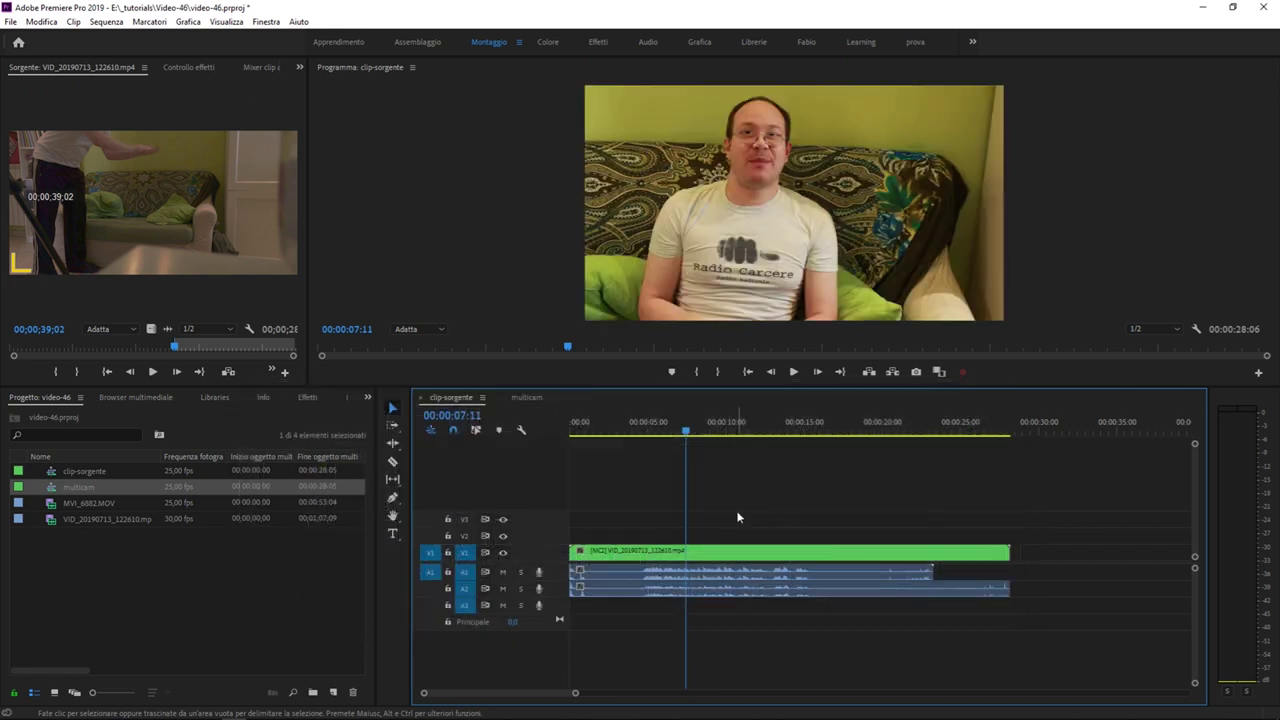
Step: Toggle between camera angles 2 and 1, ending on the MVI_6882 close-up
key(2)
key(1)
key(2)
key(1)
key(2)
key(1)
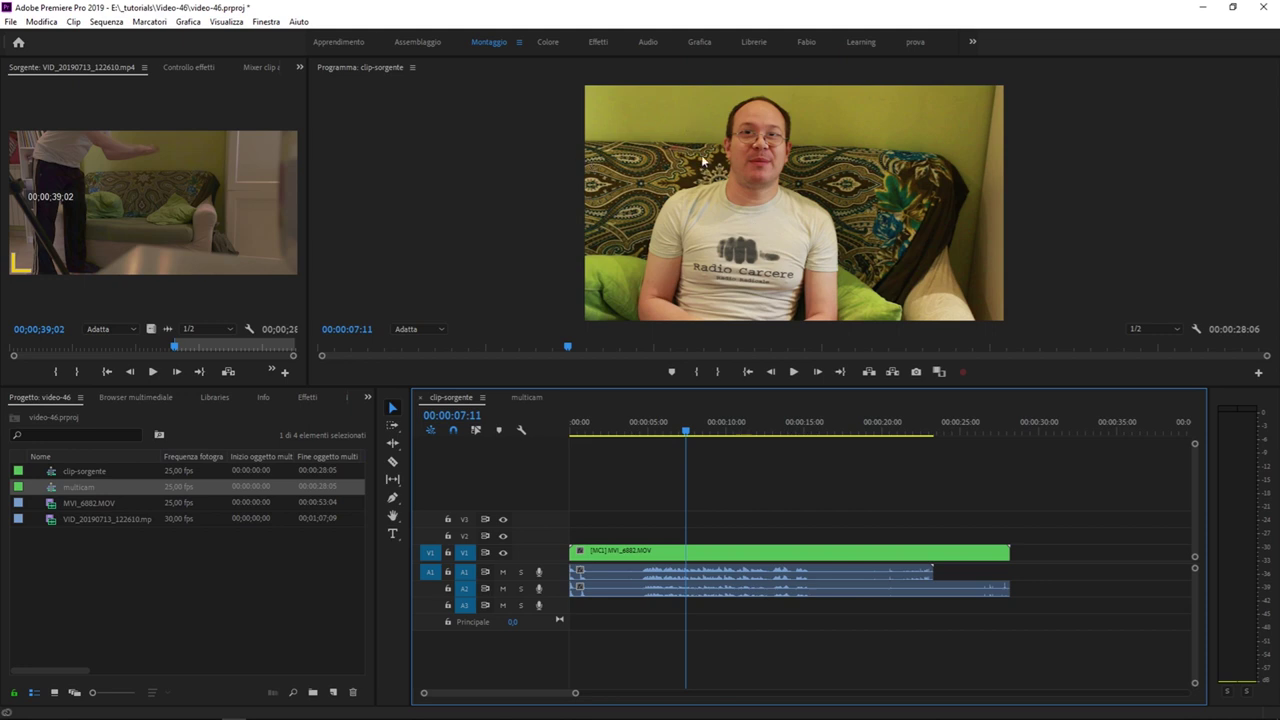
Step: Switch the Program monitor to Multi-Camera view, keeping playback resolution at 1/2
right_click(678, 127)
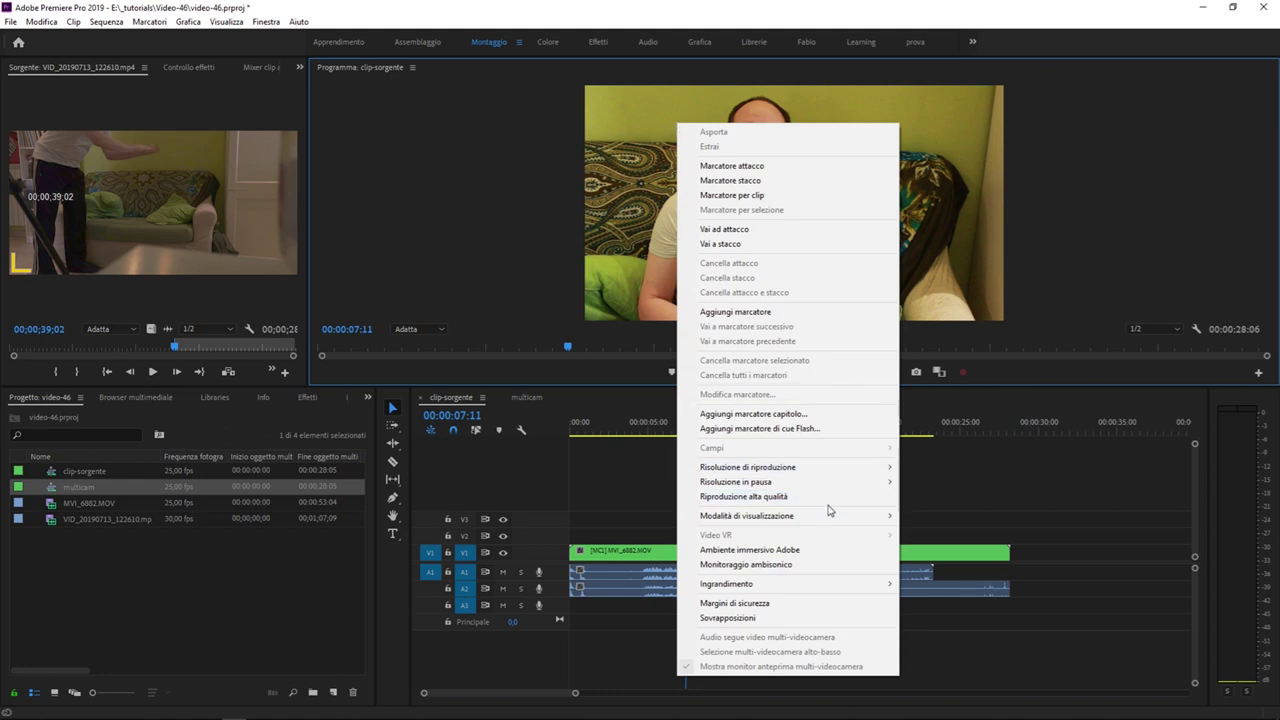
mouse_move(831, 516)
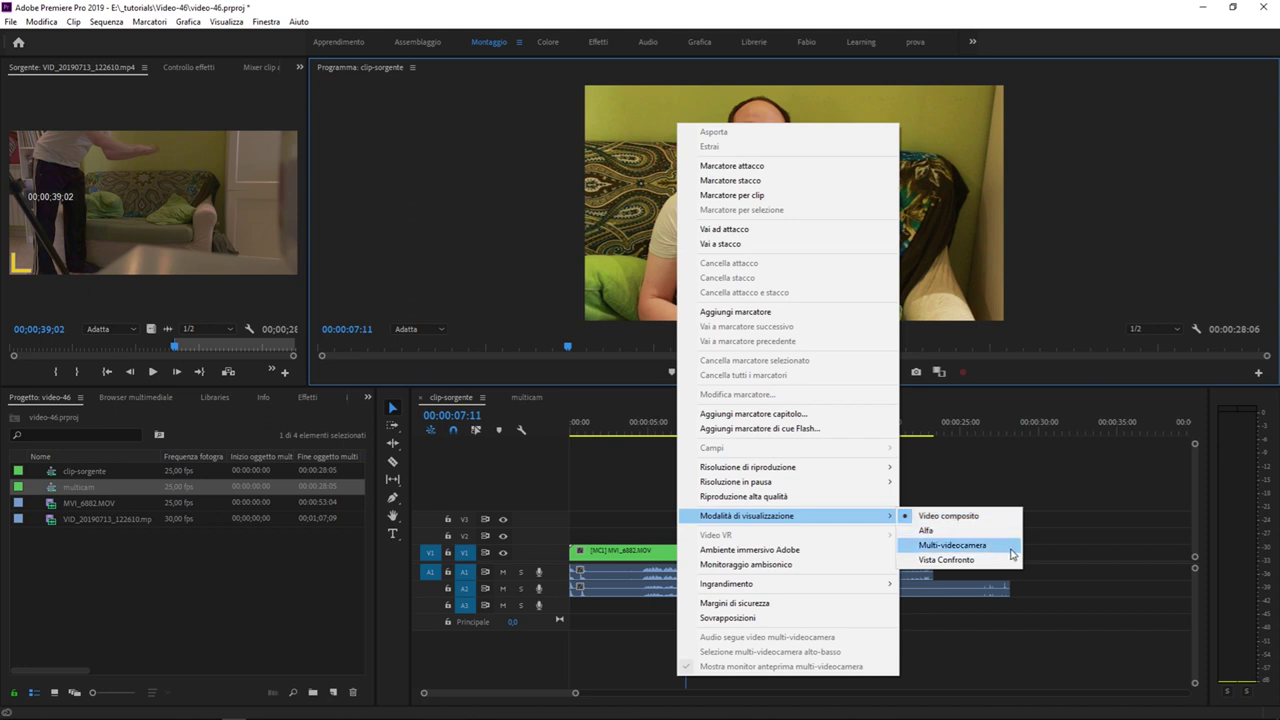
click(1012, 554)
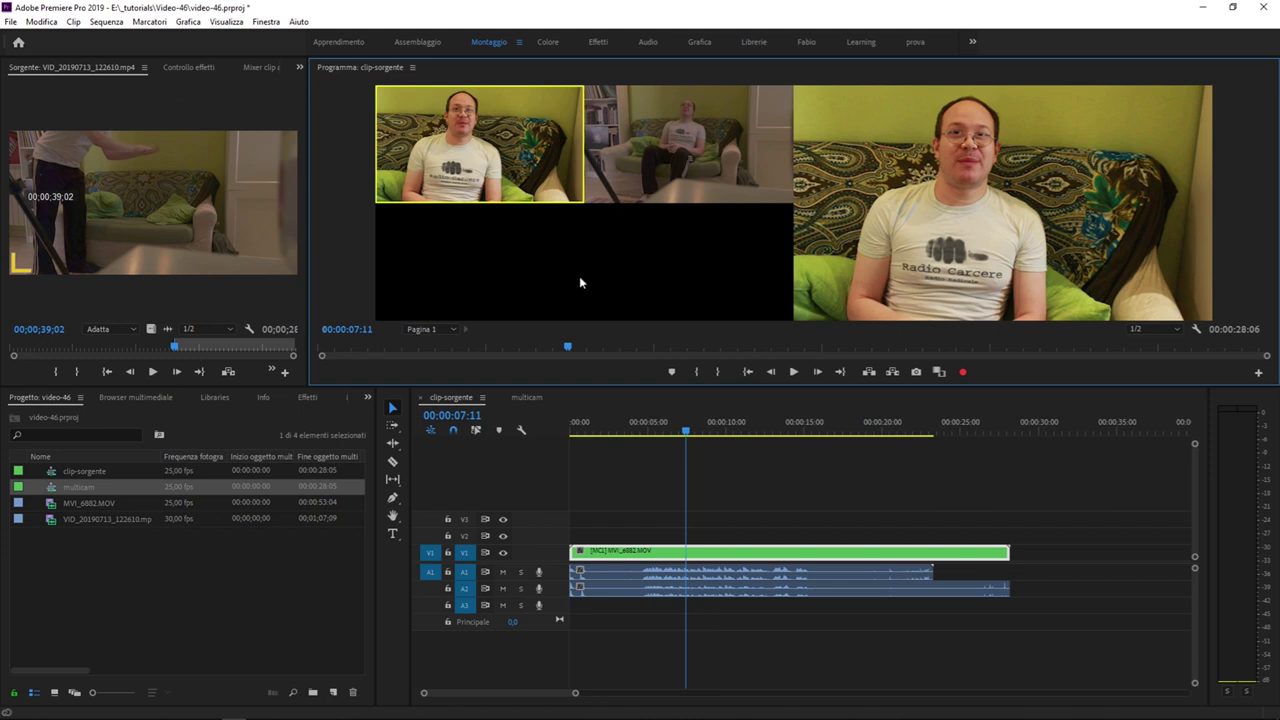
click(1157, 331)
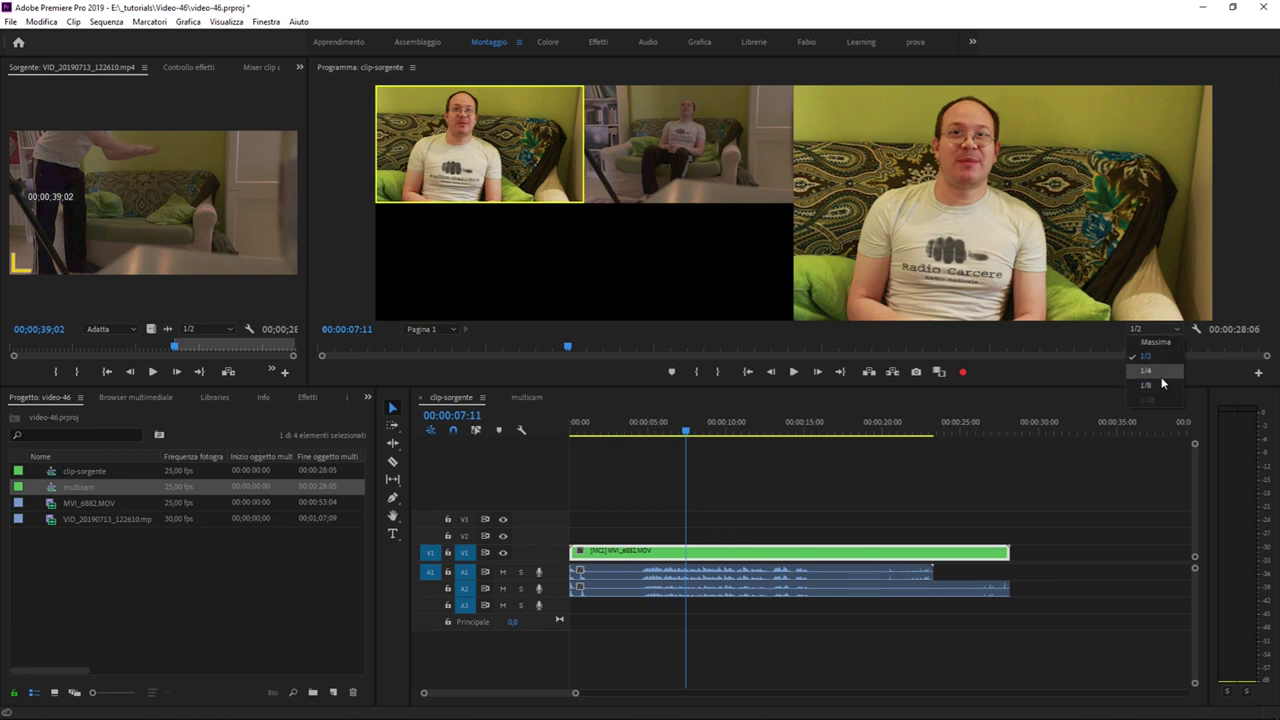
click(724, 302)
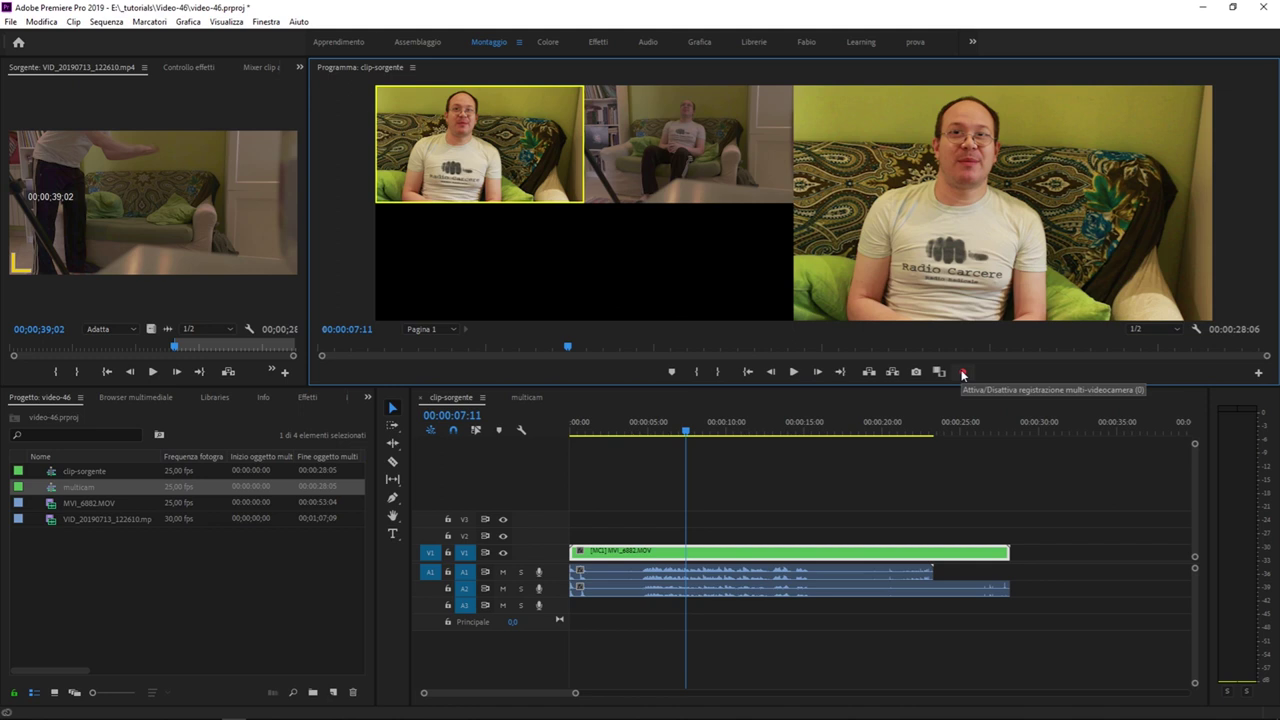
Step: Add the multi-camera record toggle to the Program monitor controls and turn recording on
click(1258, 372)
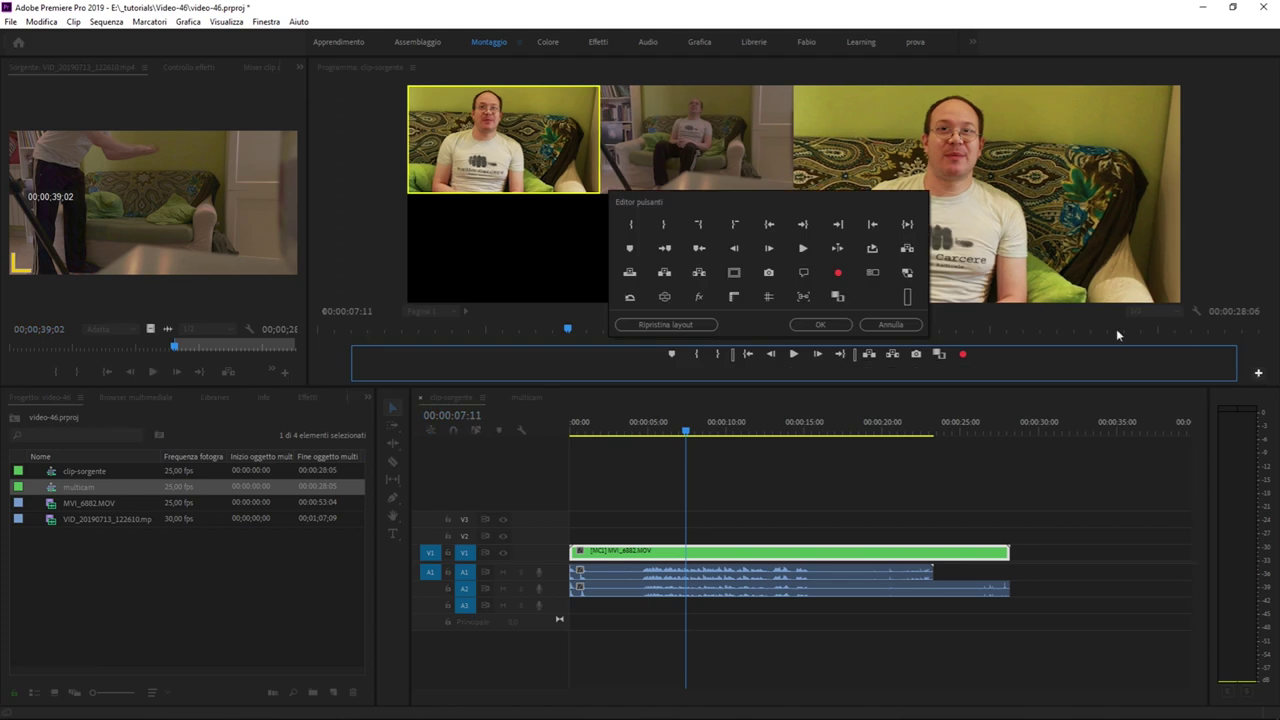
drag(963, 354, 856, 276)
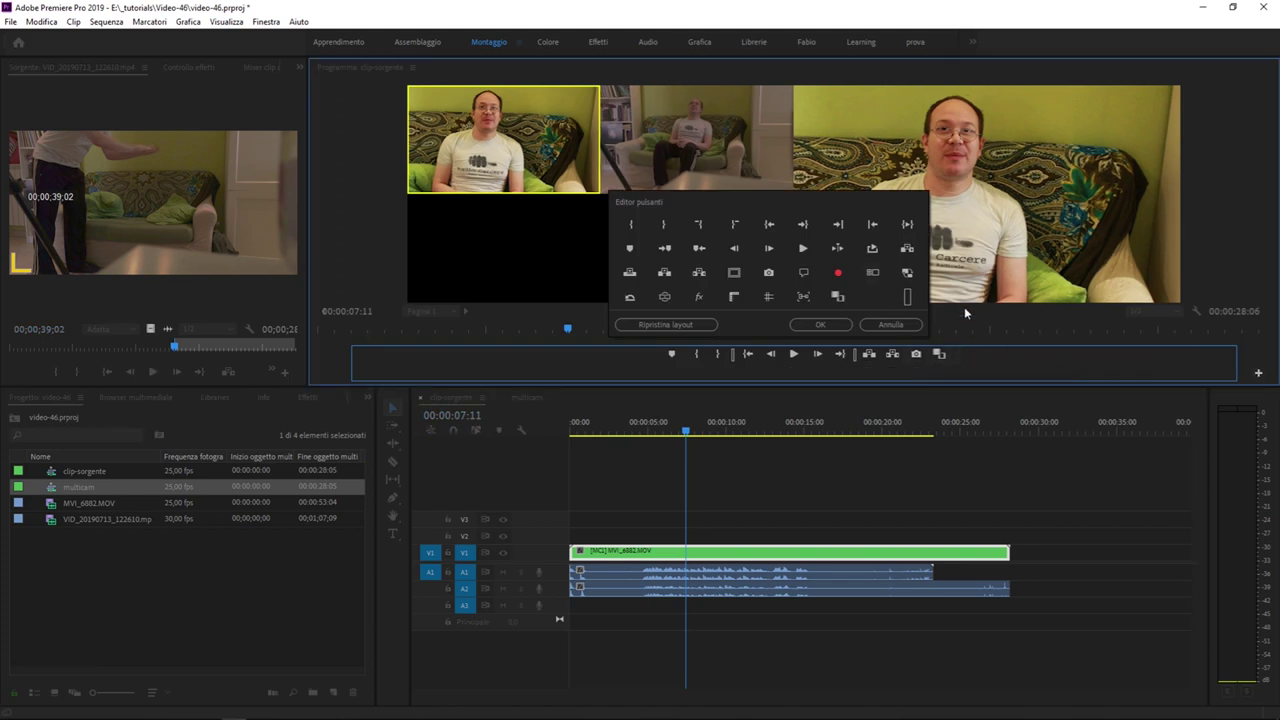
click(820, 324)
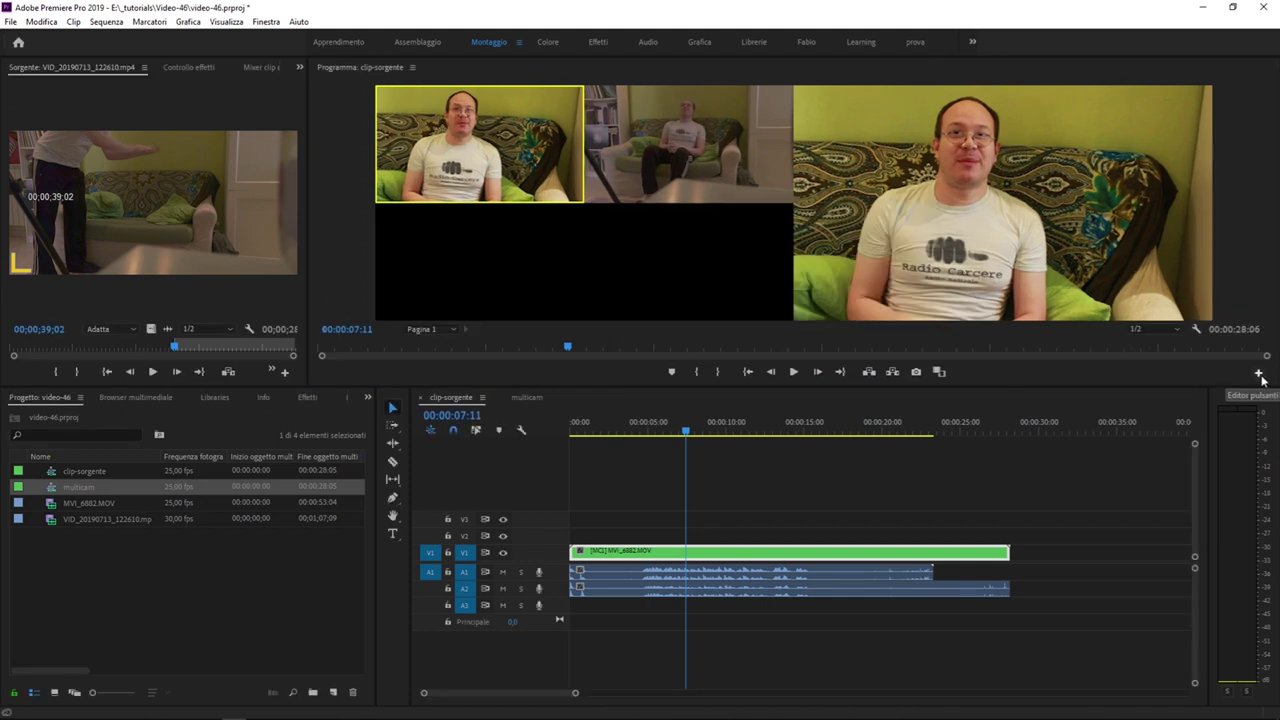
click(1259, 374)
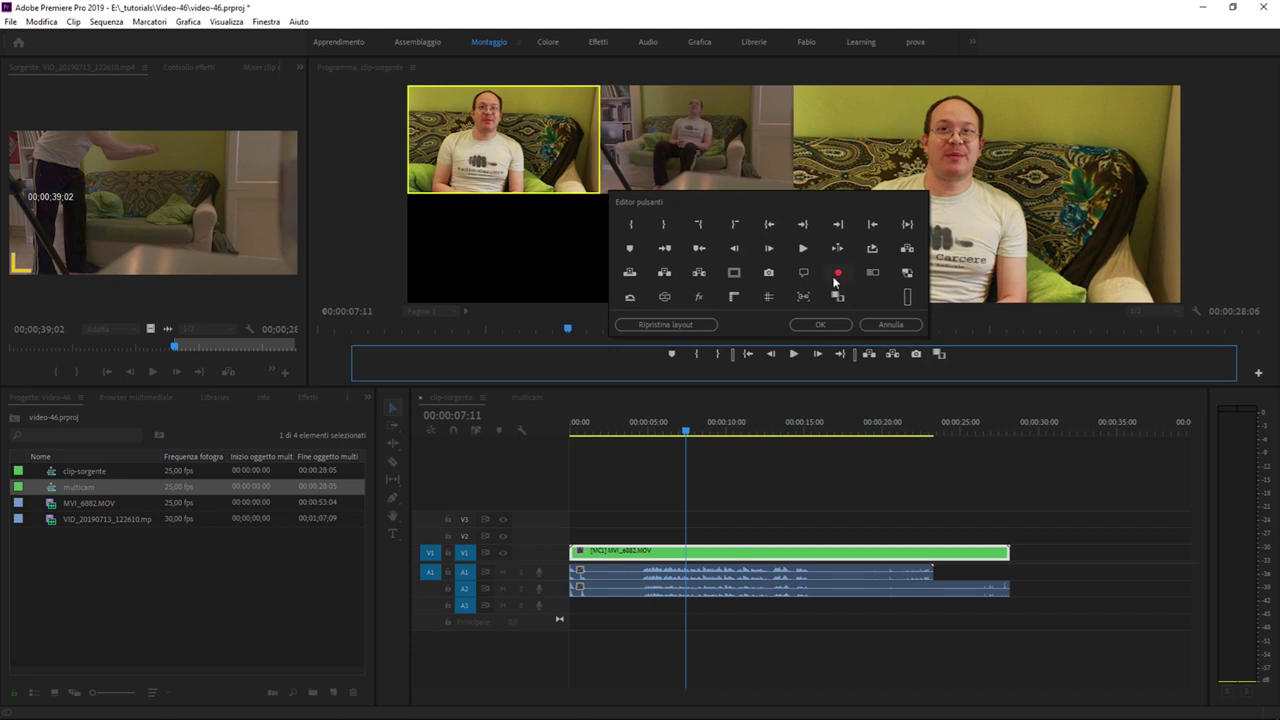
mouse_move(838, 294)
mouse_down()
mouse_move(906, 334)
mouse_move(768, 357)
mouse_move(962, 354)
mouse_up()
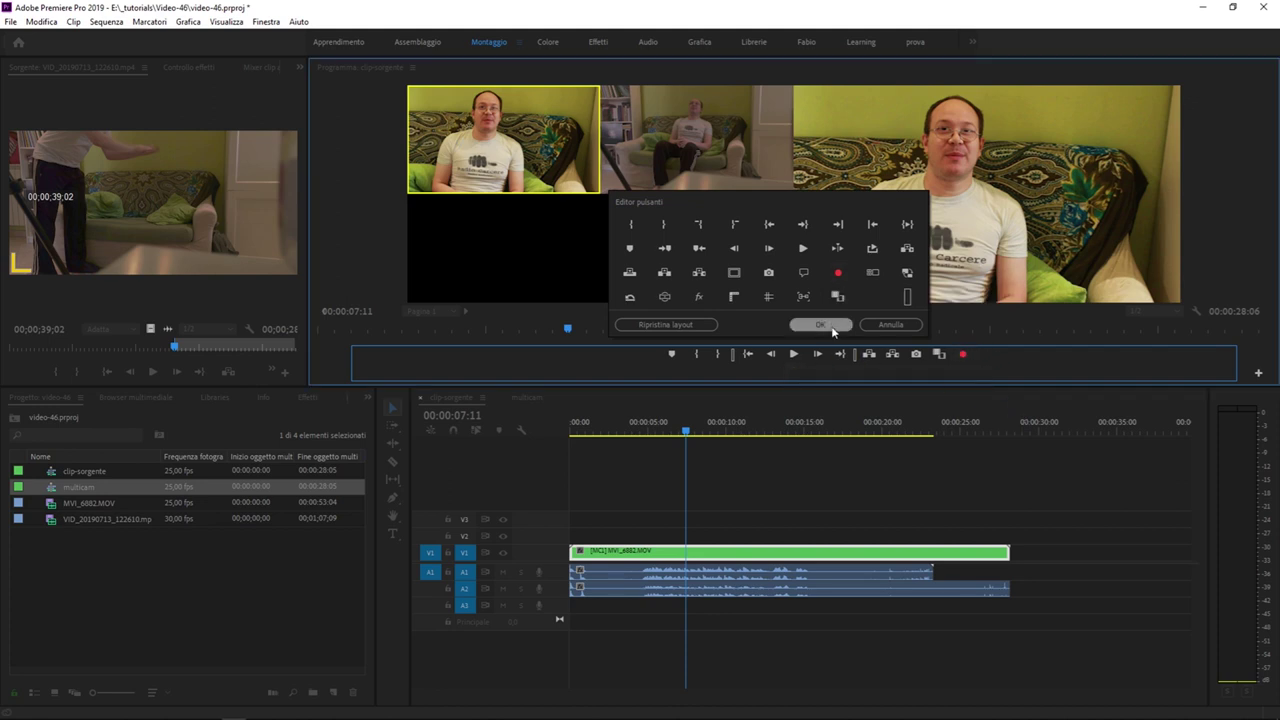
click(831, 326)
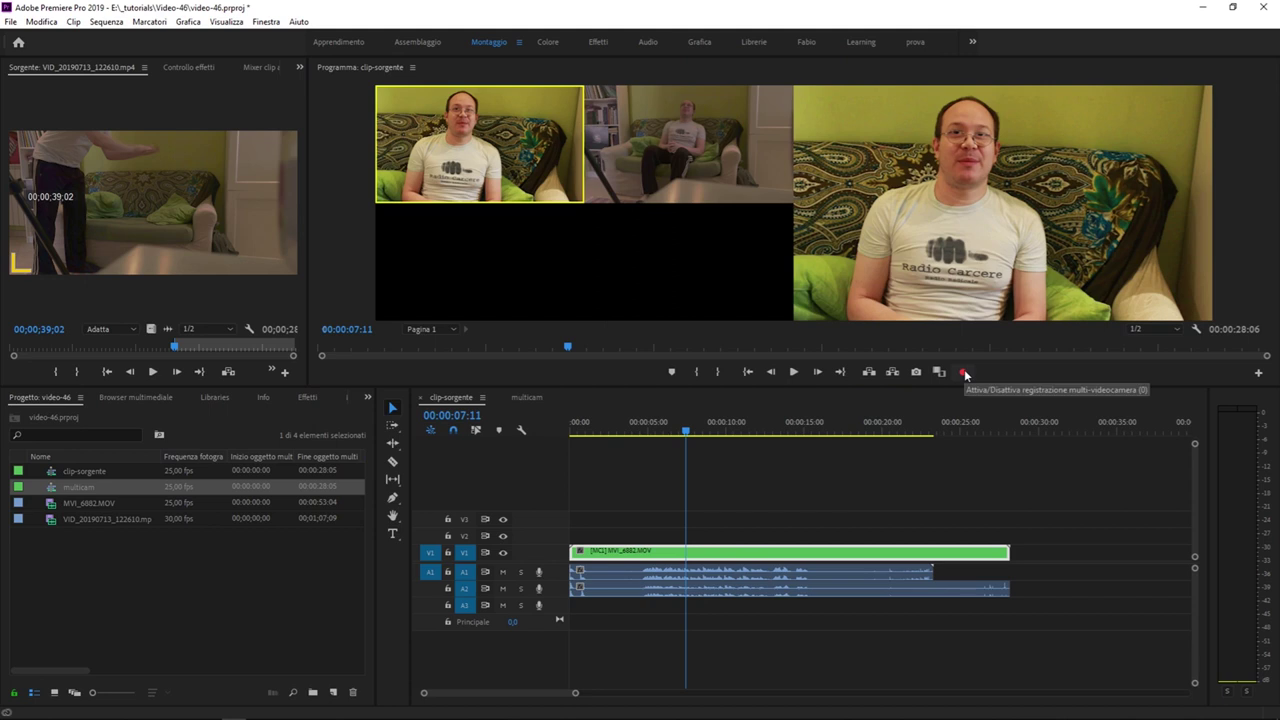
click(963, 372)
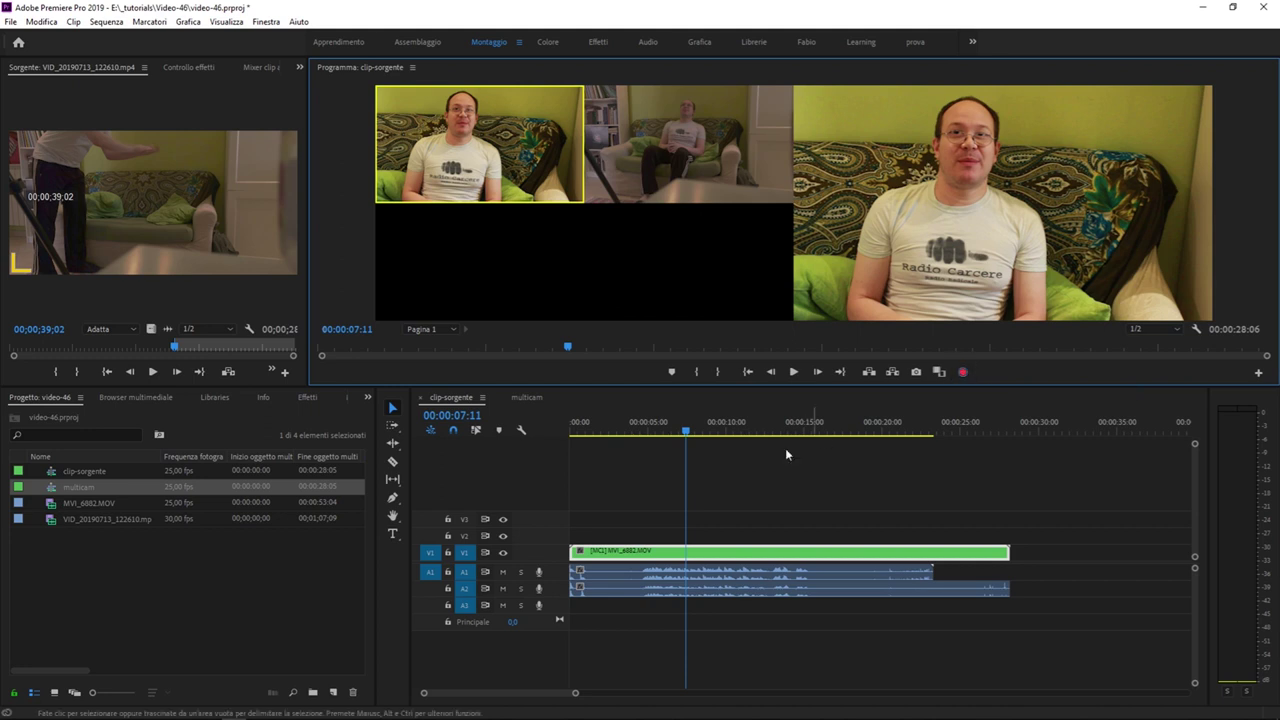
Step: Trim the multicam clip and audio to start at 00:00:03:20 and ripple-delete the leading gap
click(708, 471)
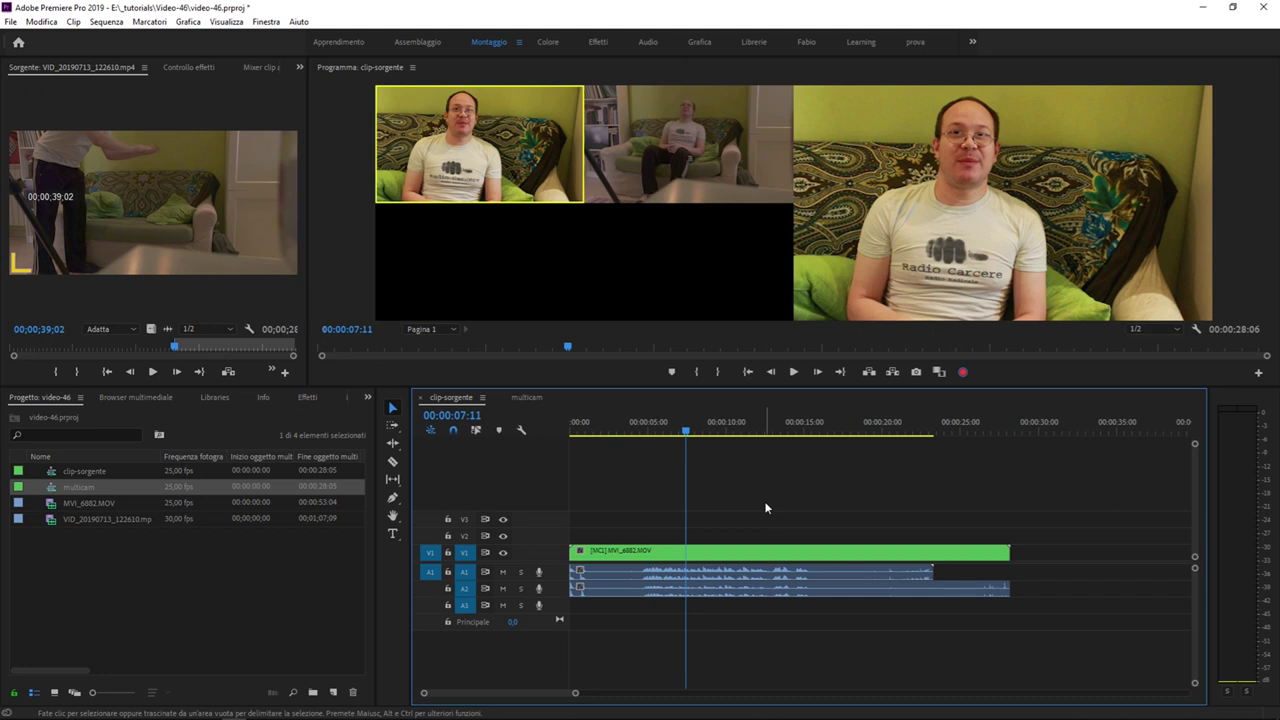
click(629, 432)
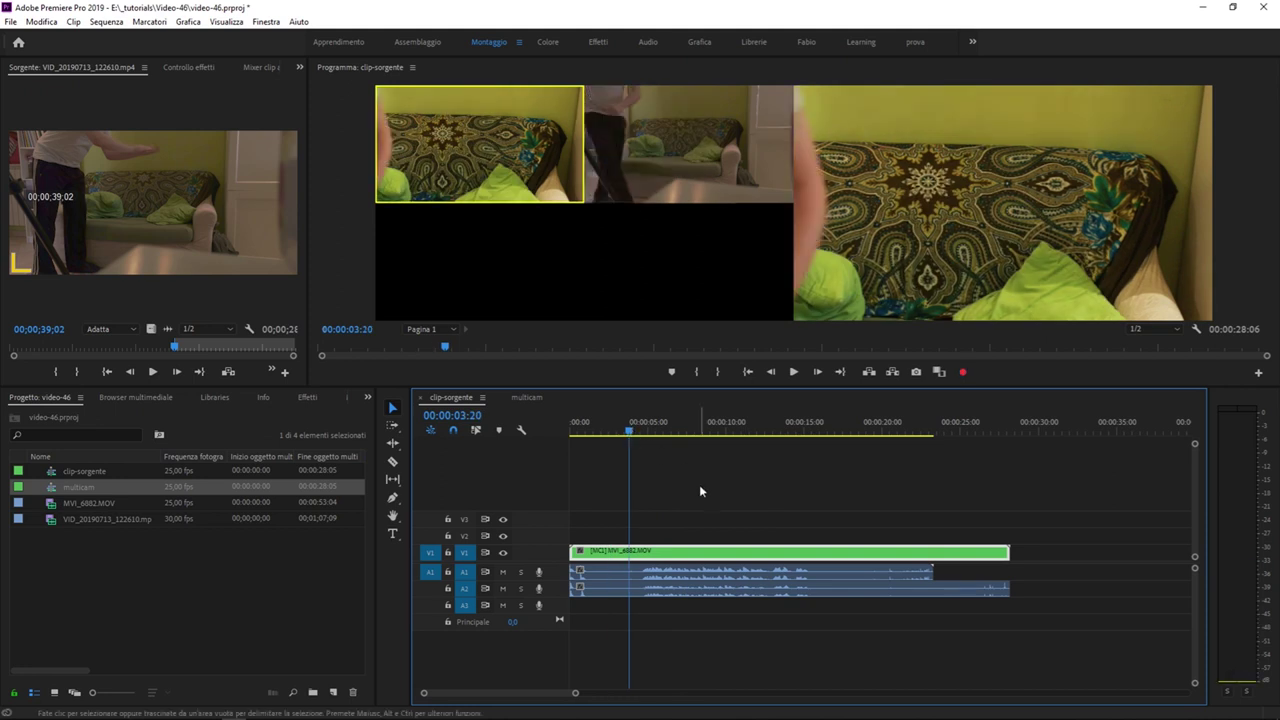
drag(699, 484, 627, 636)
drag(572, 552, 629, 556)
right_click(600, 553)
click(650, 561)
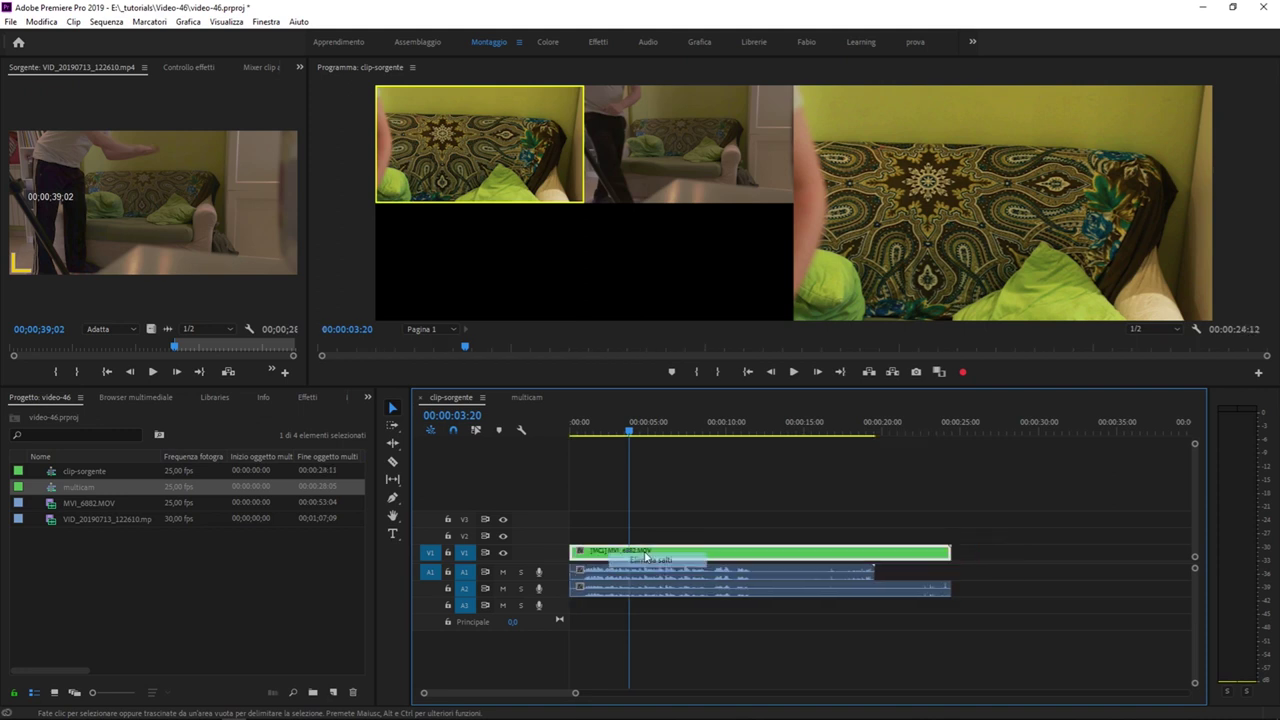
key(Home)
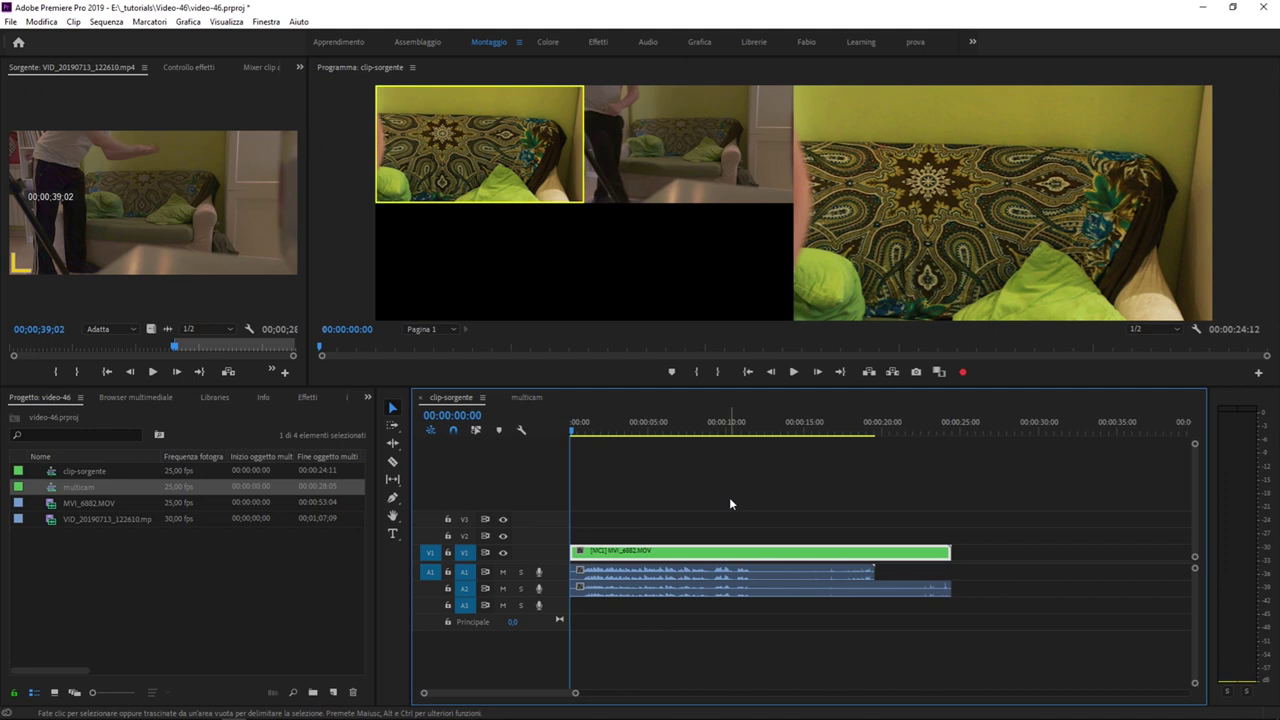
Step: Play from the start and cut live to angles 2, 1, then 2, producing four segments
key(space)
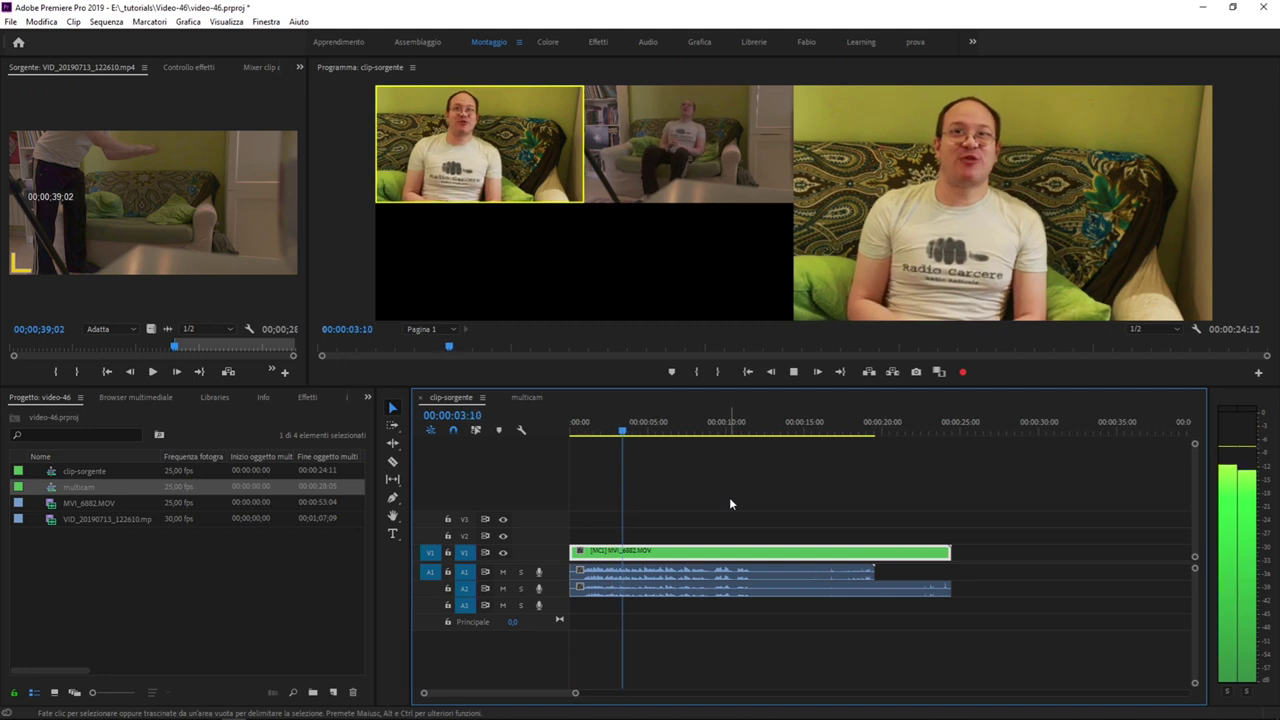
key(2)
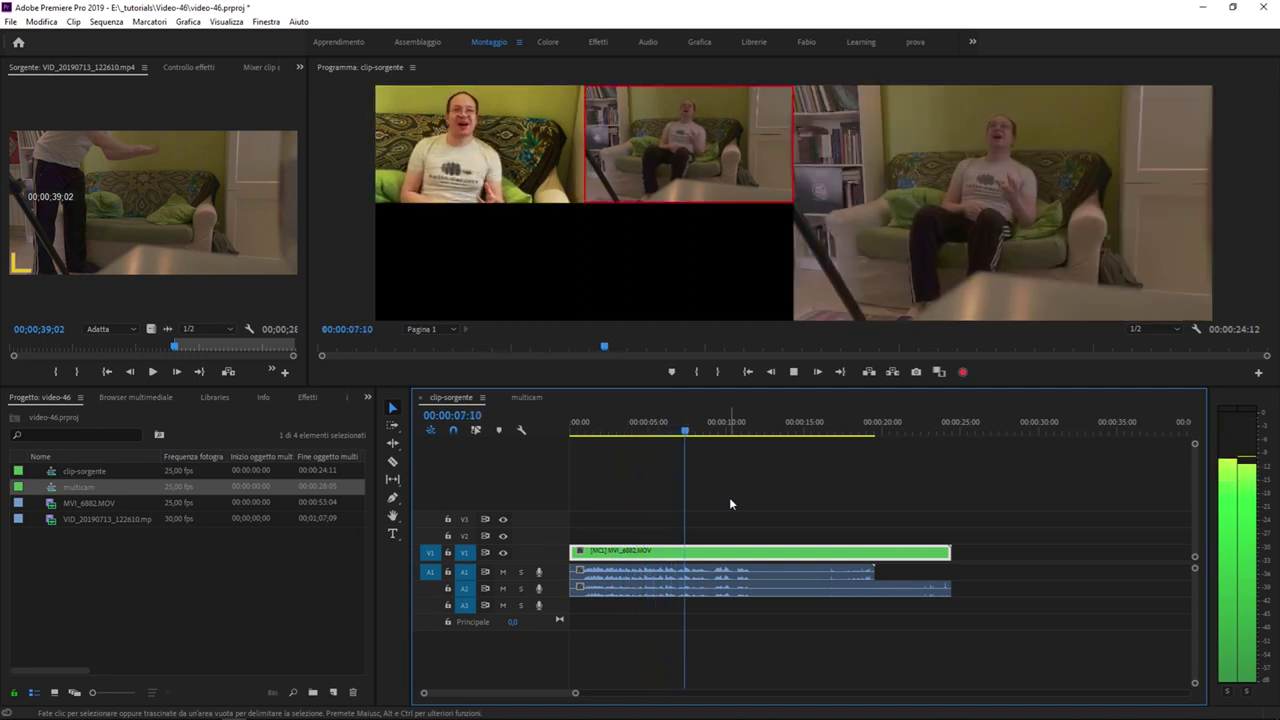
key(1)
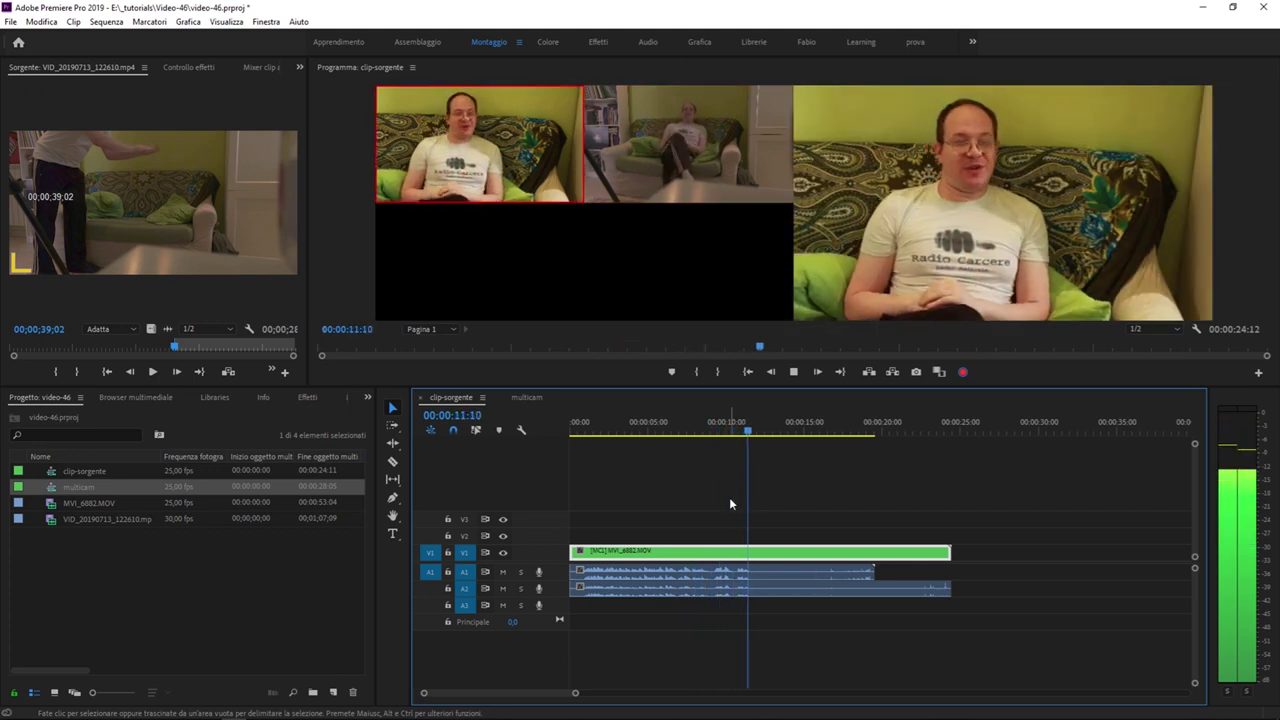
key(2)
key(space)
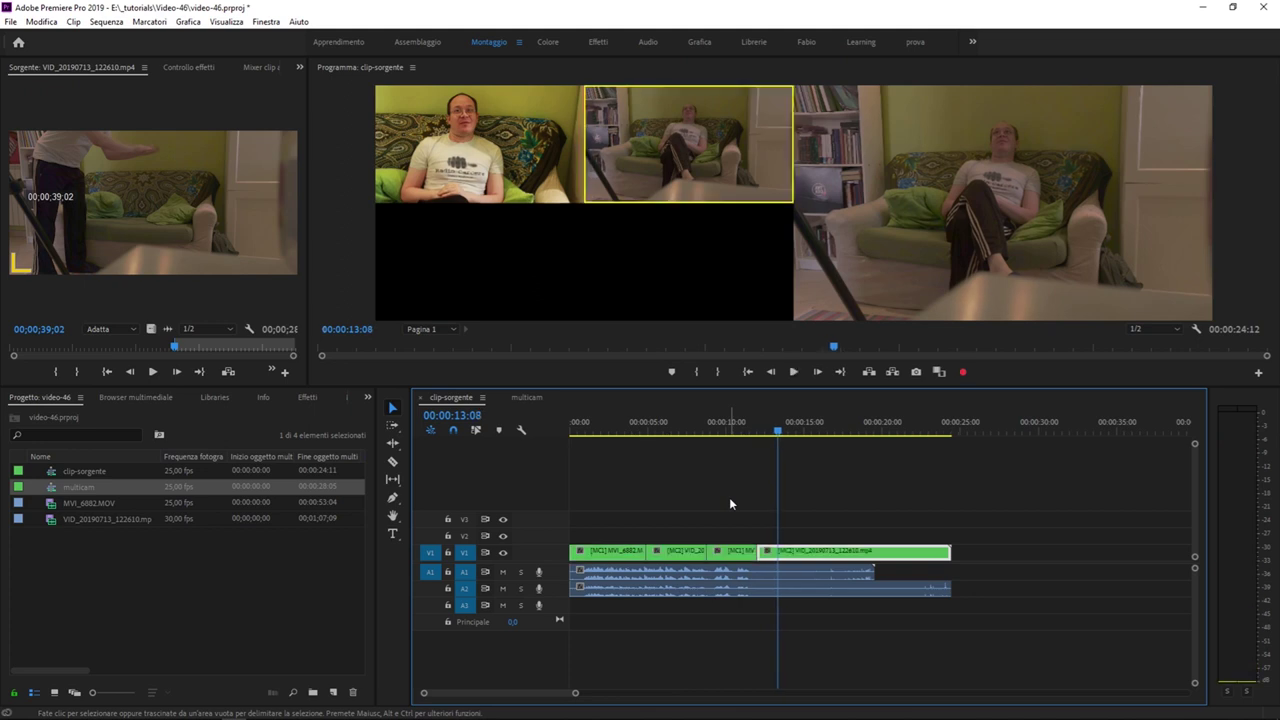
Step: Inspect the existing angle cuts by selecting the V1 clips one by one
click(741, 514)
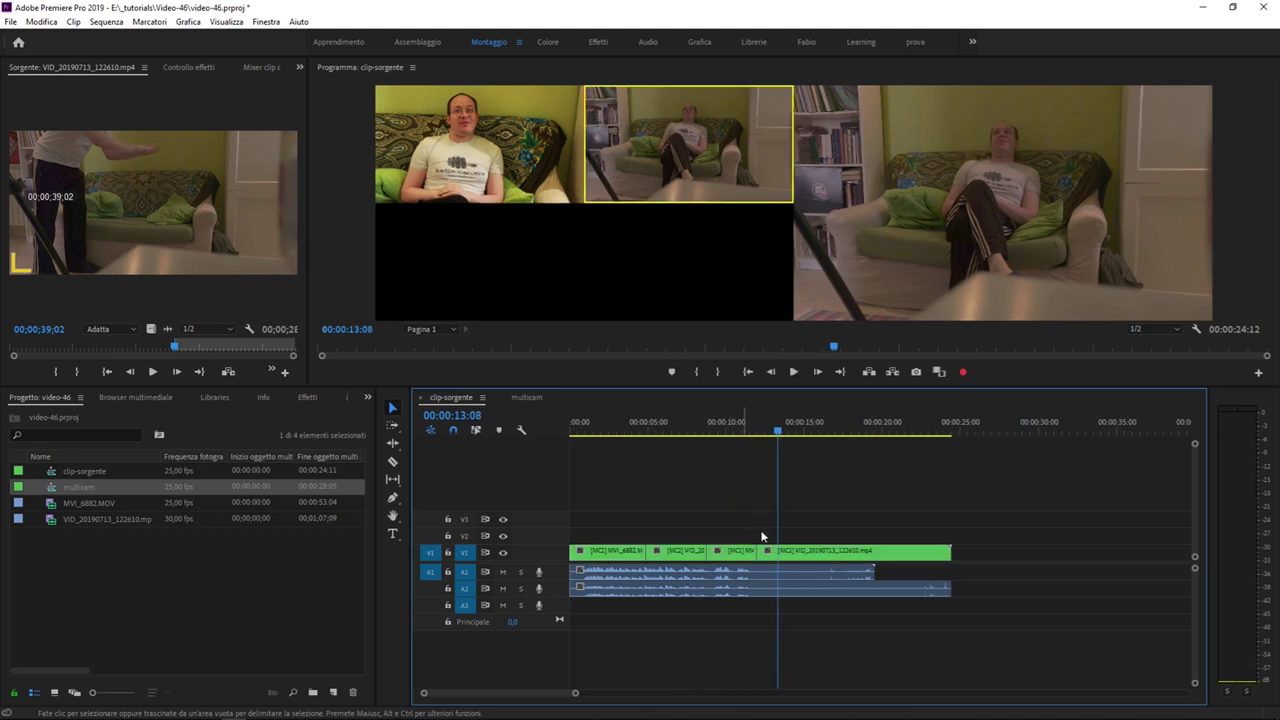
click(628, 551)
click(670, 551)
click(732, 551)
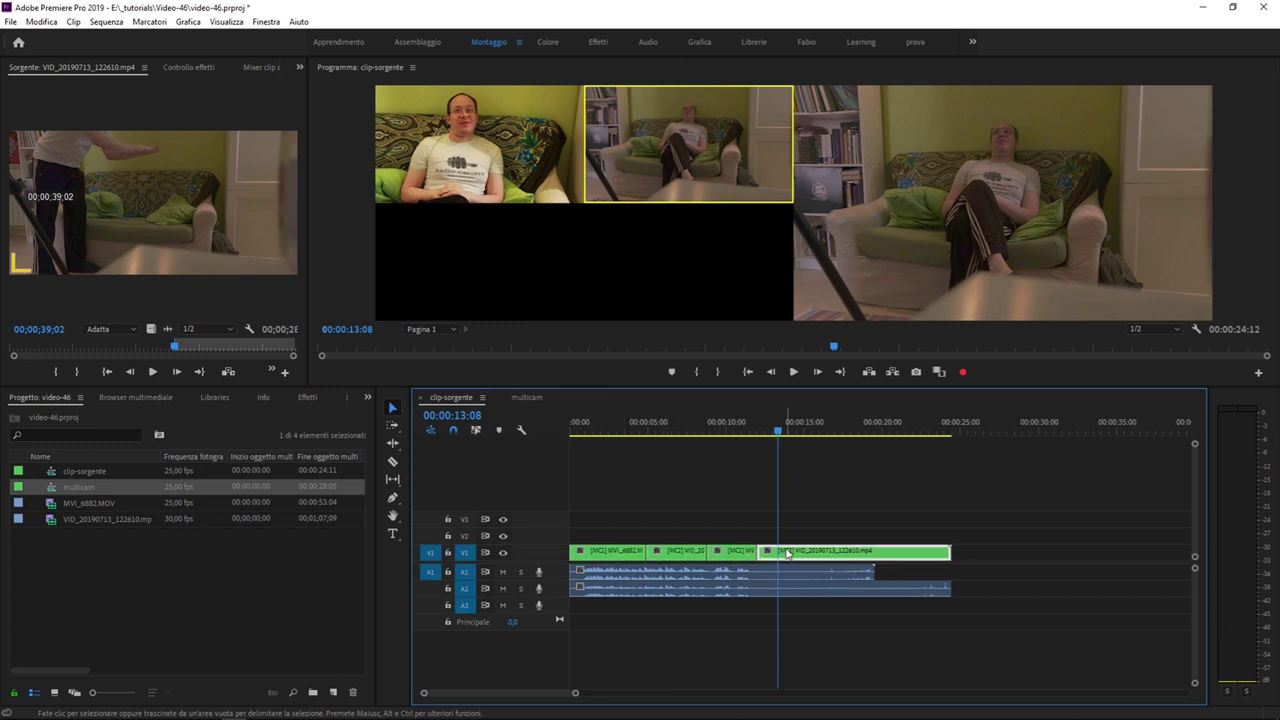
drag(614, 525, 700, 552)
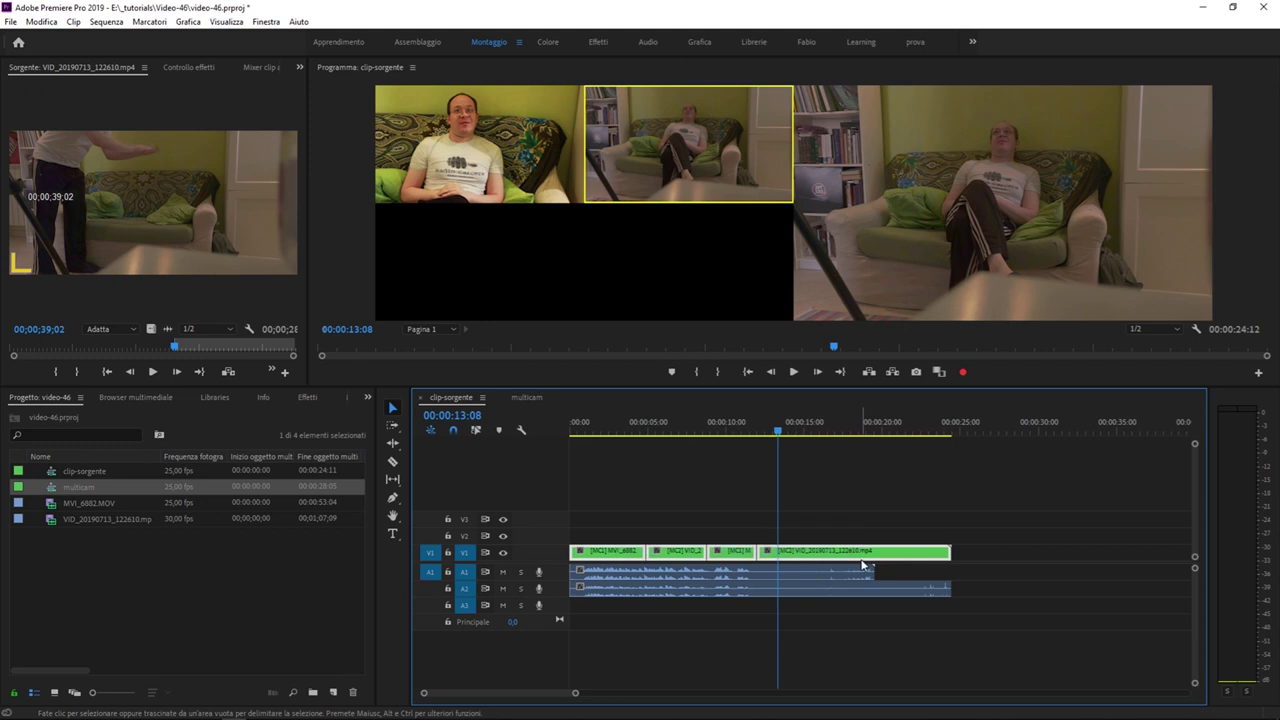
click(677, 557)
click(615, 552)
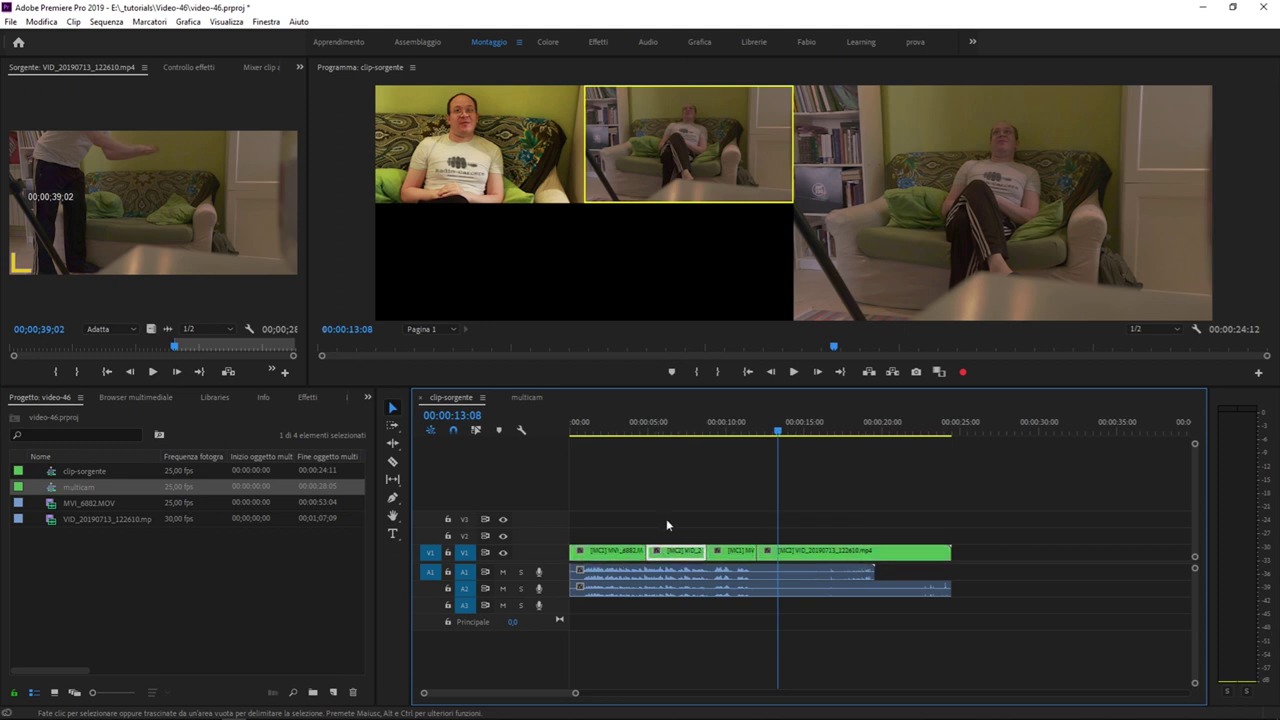
drag(655, 423, 561, 428)
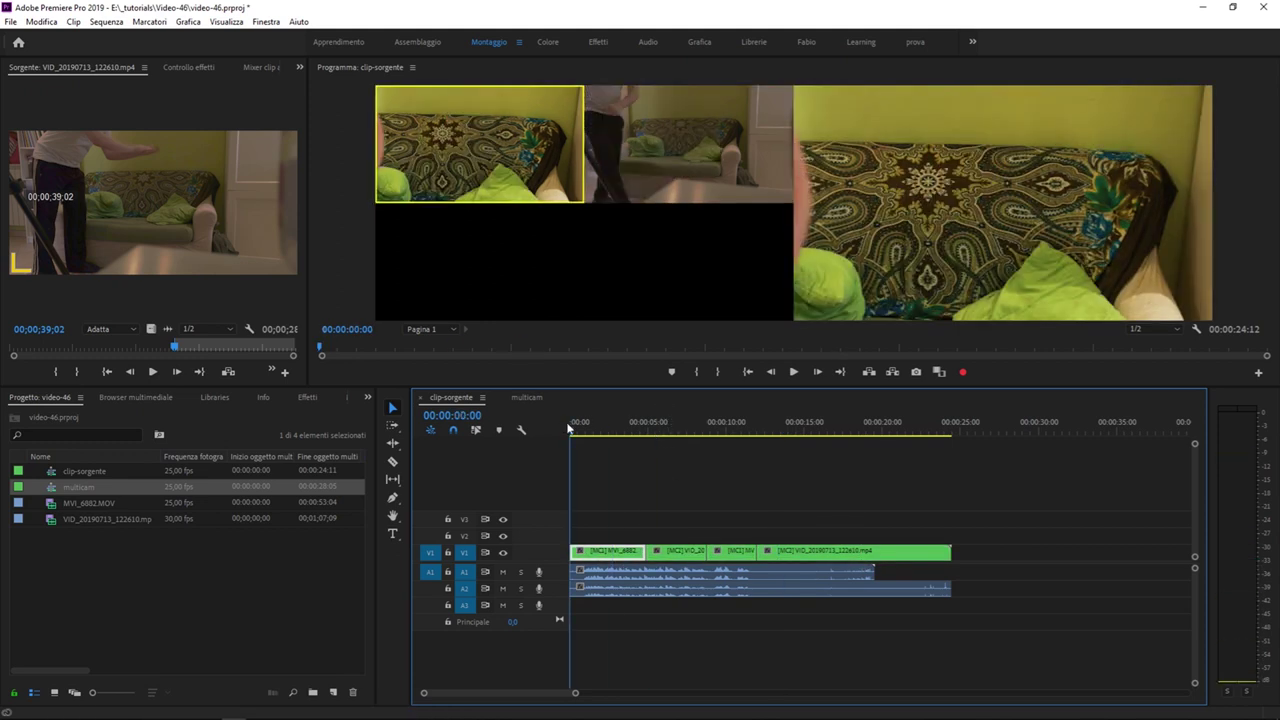
click(661, 428)
click(805, 437)
click(799, 563)
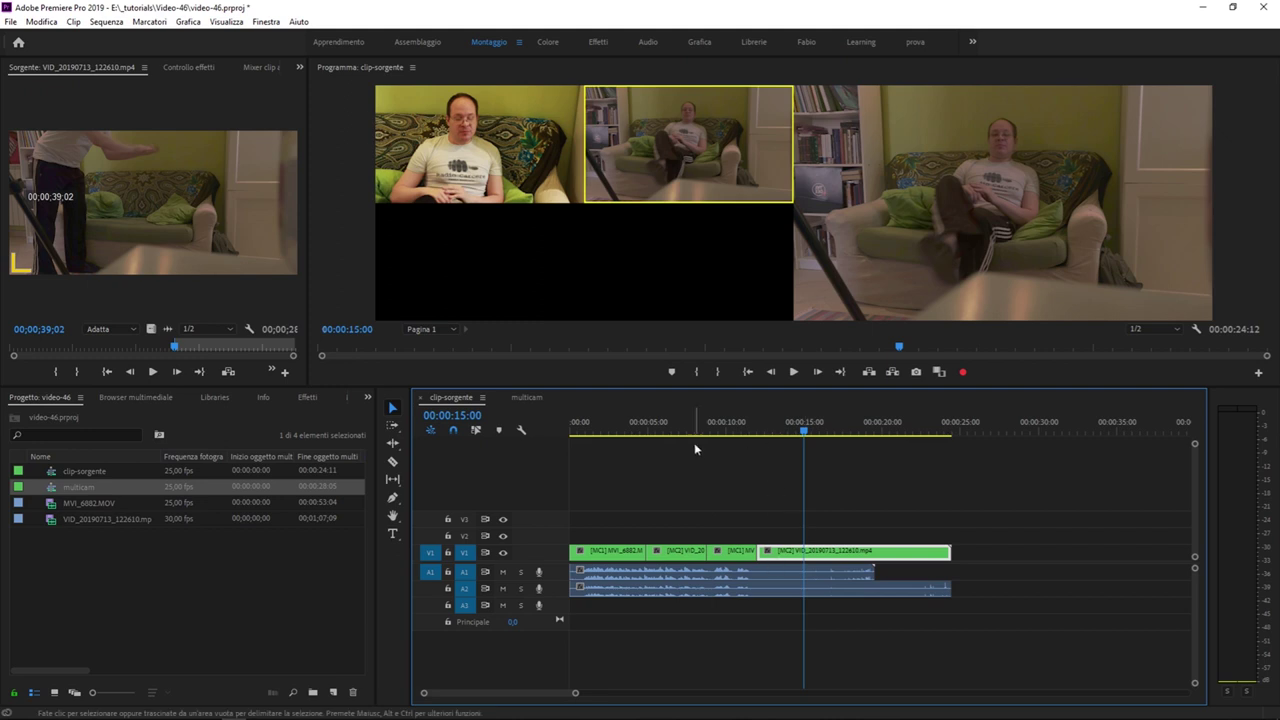
Step: From 00:00:05:23, record live switches to angle 1, angle 2, then angle 1 again
click(663, 426)
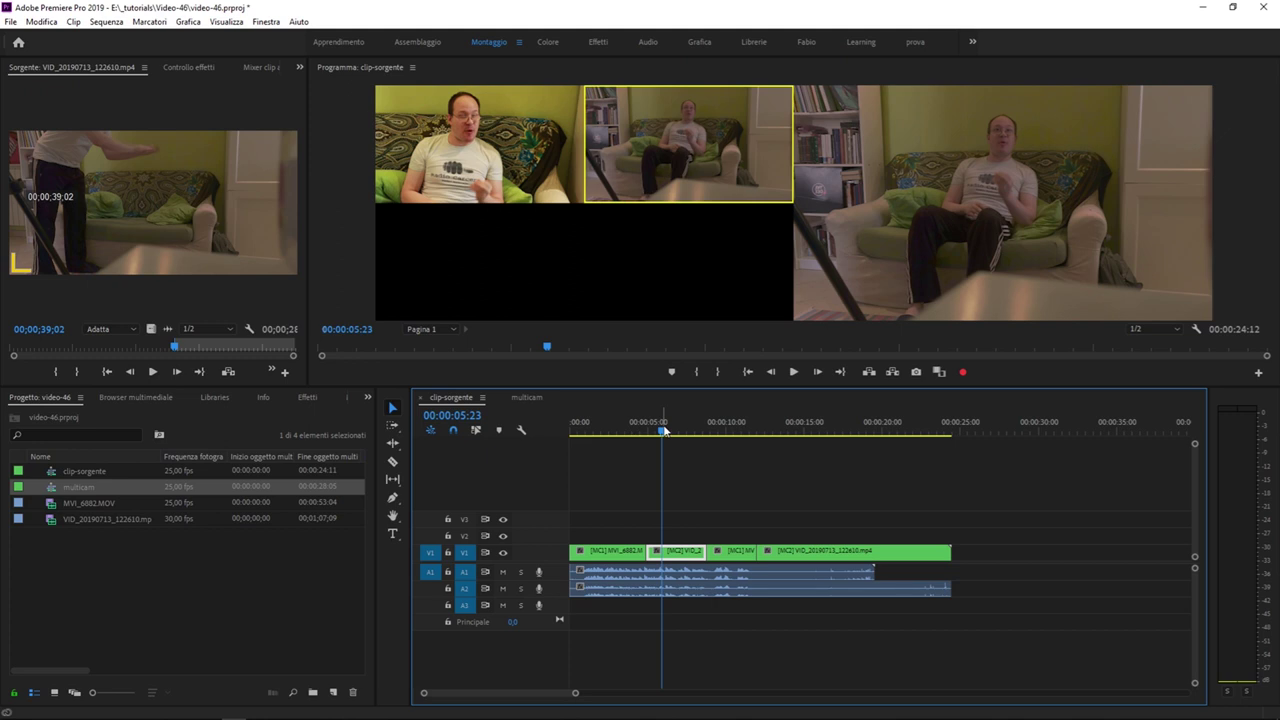
key(space)
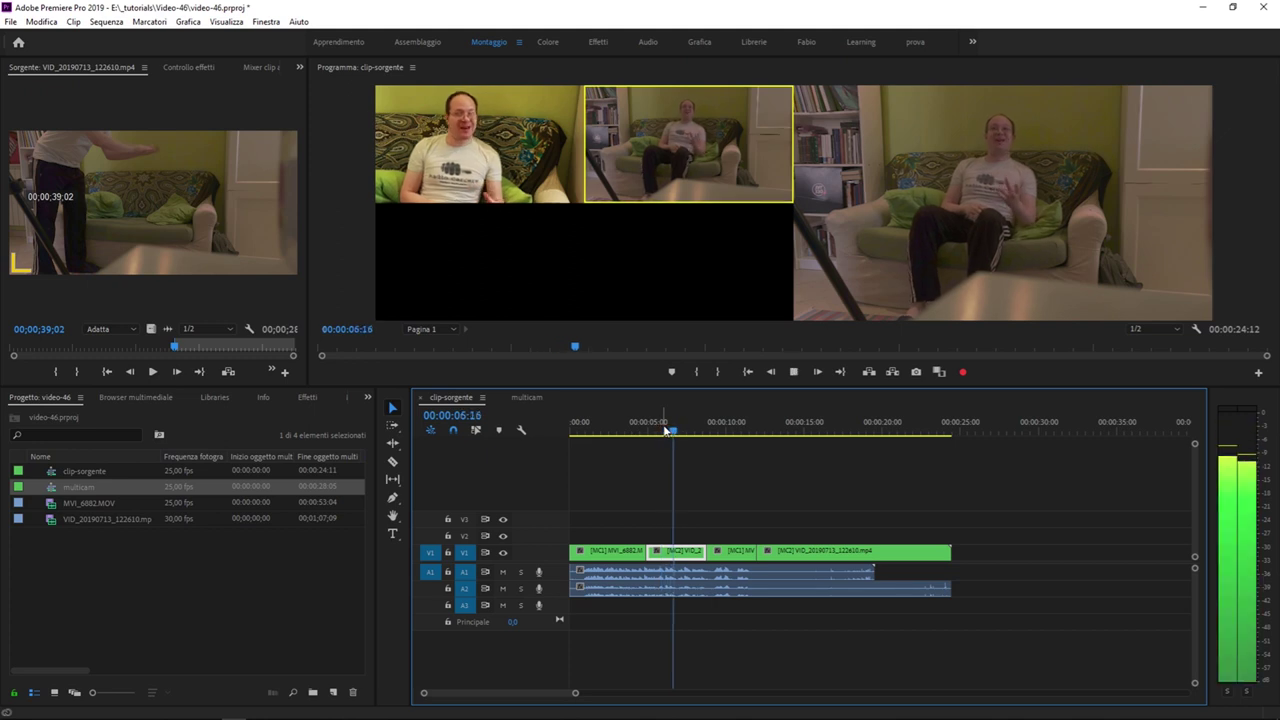
key(1)
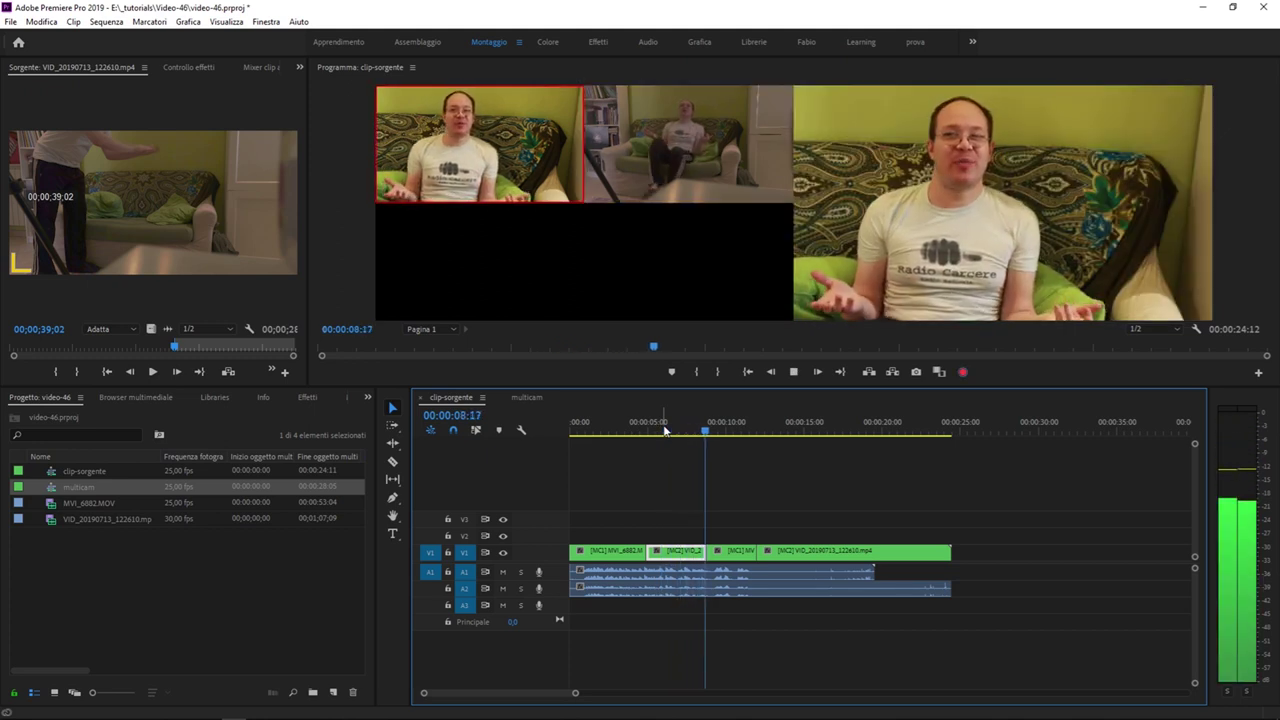
key(2)
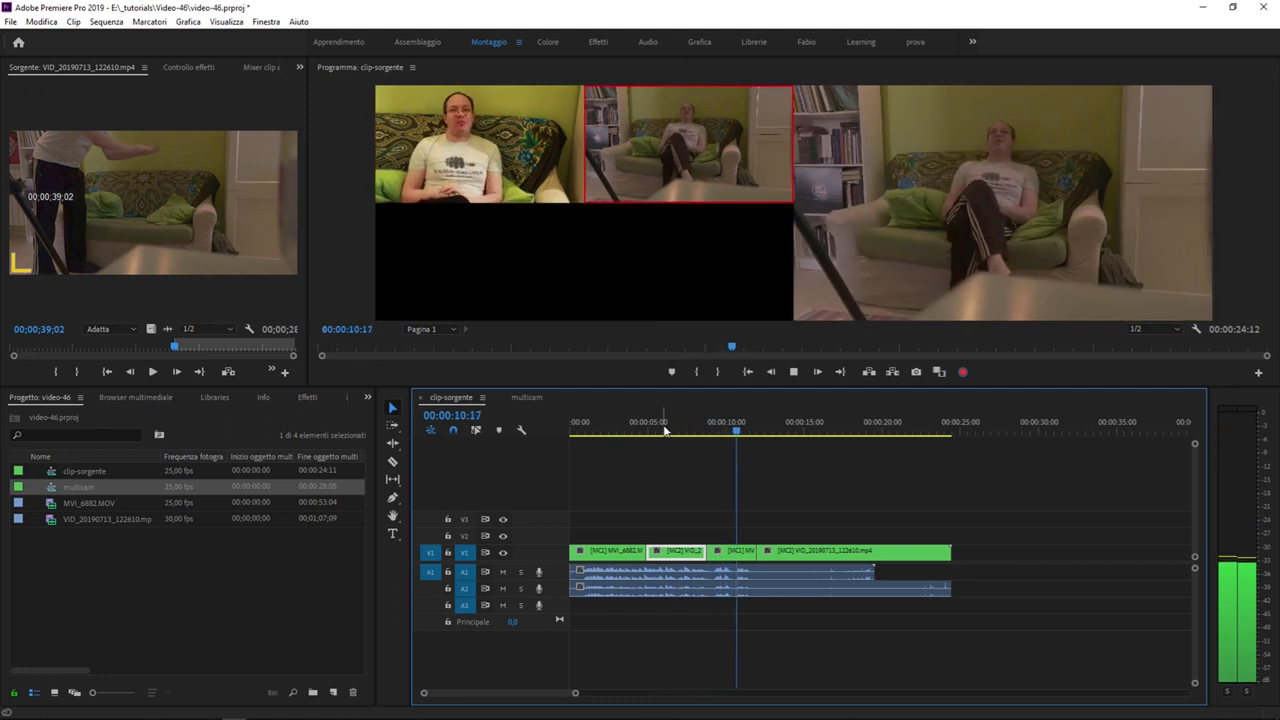
key(1)
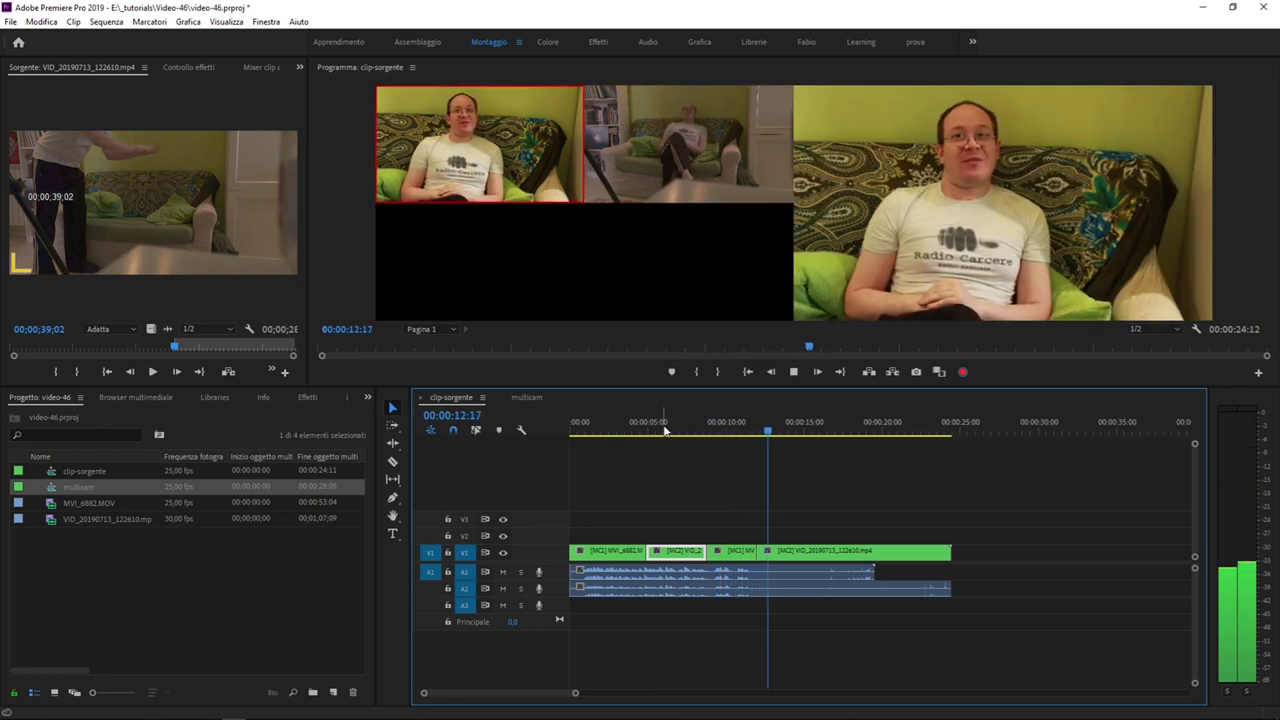
key(space)
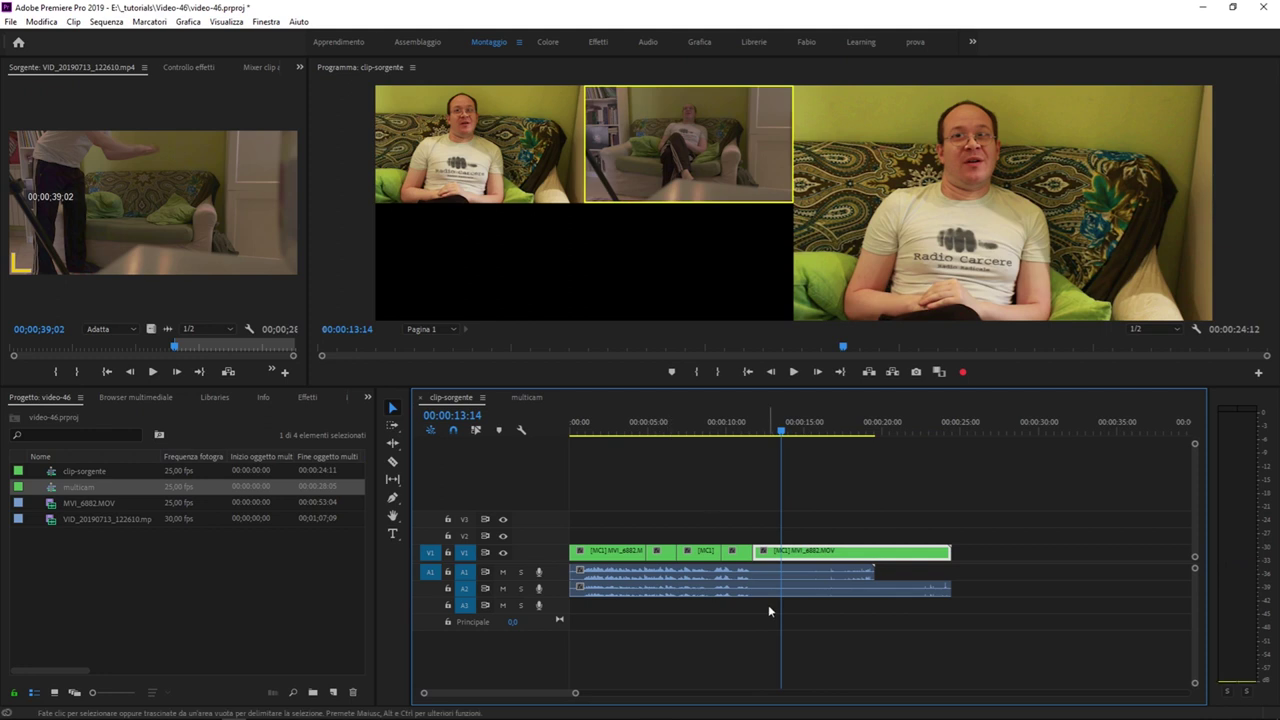
Step: Roll the V1 camera cut earlier to the playhead near 00:00:11
click(751, 422)
drag(751, 422, 757, 570)
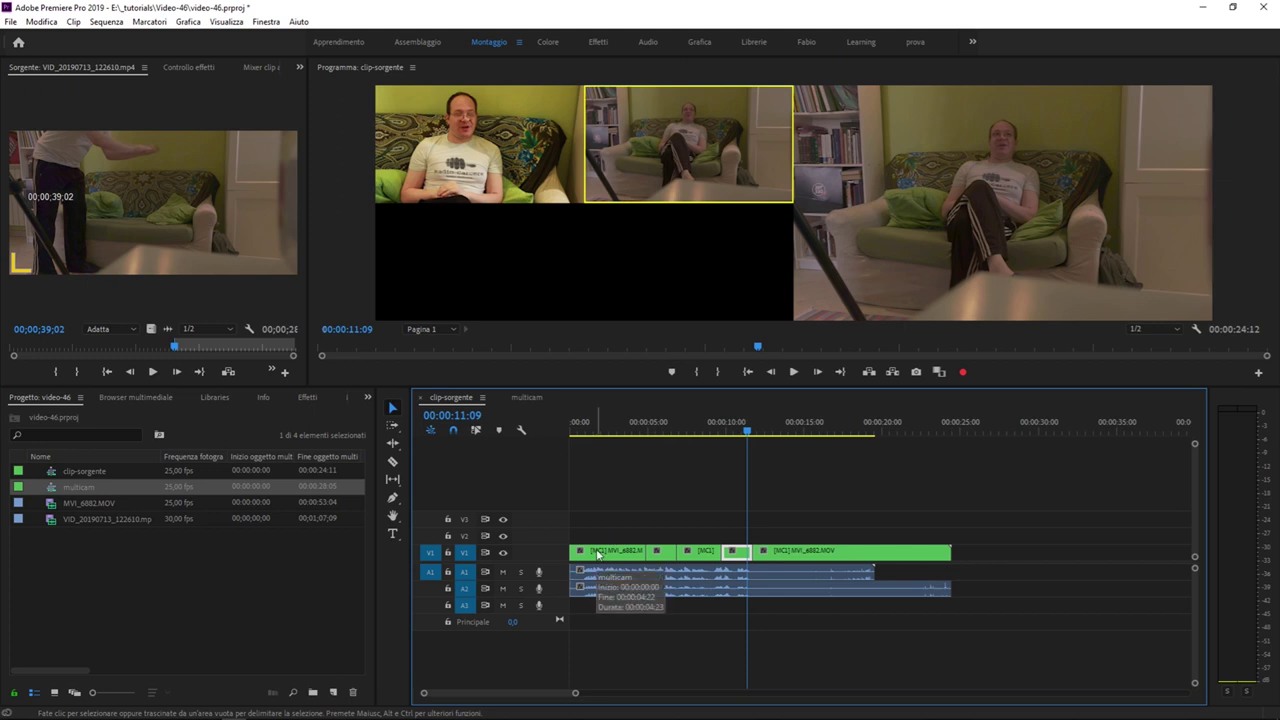
key(n)
mouse_move(720, 550)
mouse_down()
mouse_move(704, 551)
mouse_move(801, 551)
mouse_up()
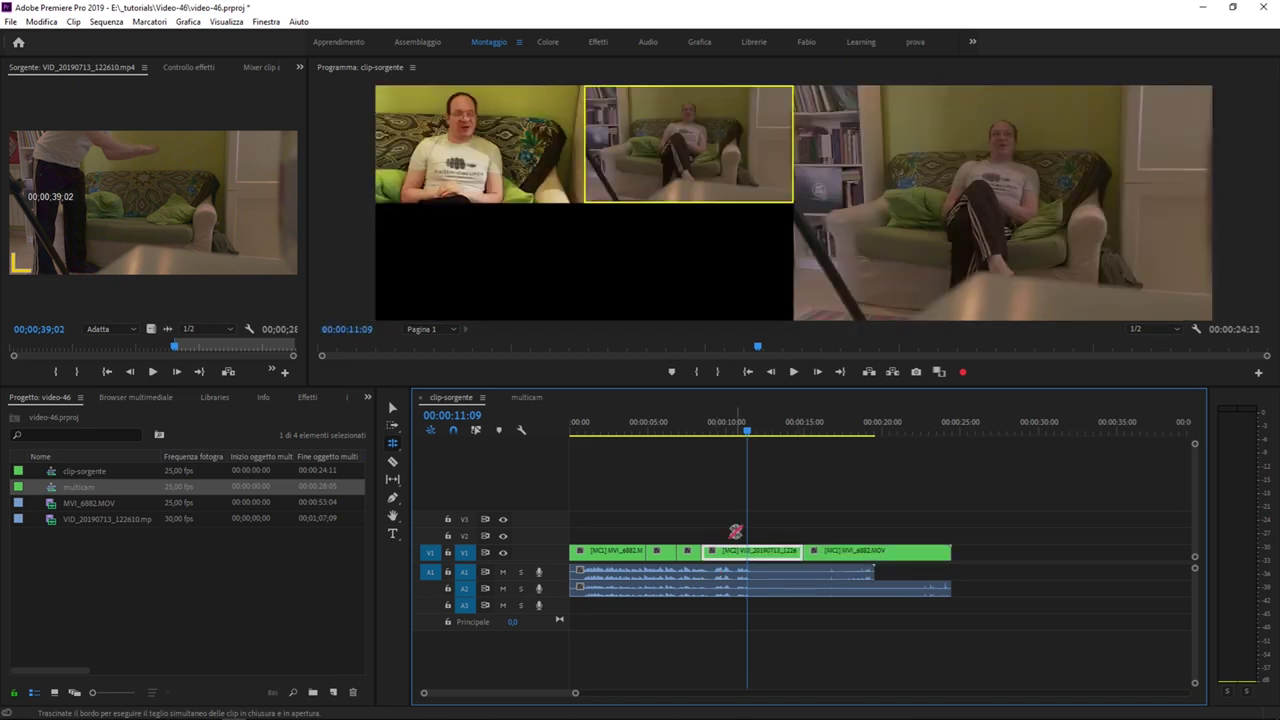
key(v)
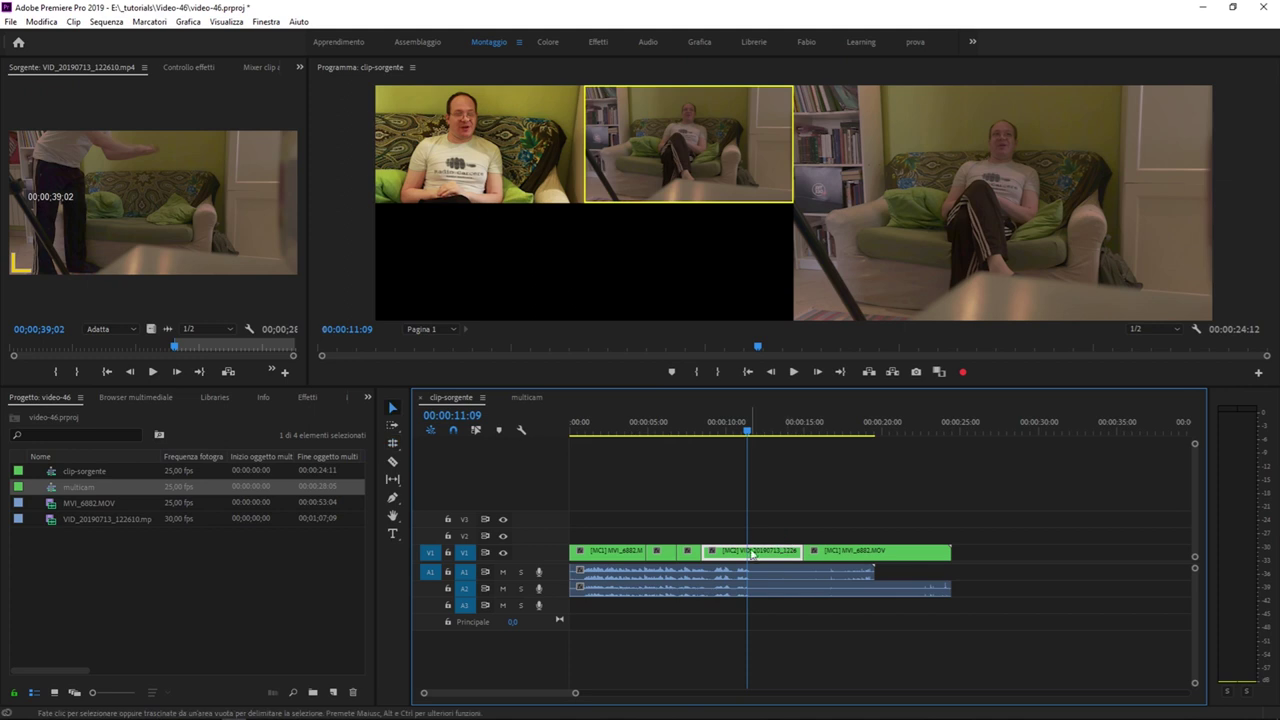
Step: Switch the VID_20190713 segment on V1 to camera angle 1, MVI_6882
click(786, 540)
click(760, 552)
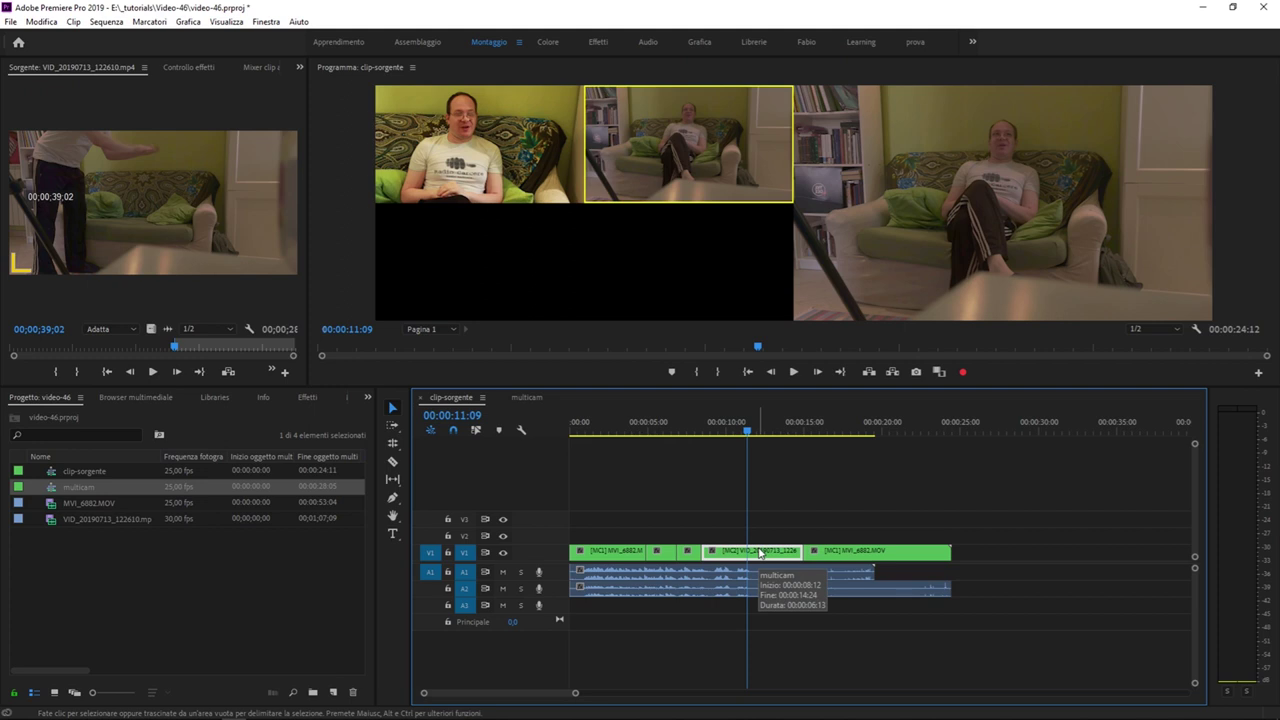
click(505, 152)
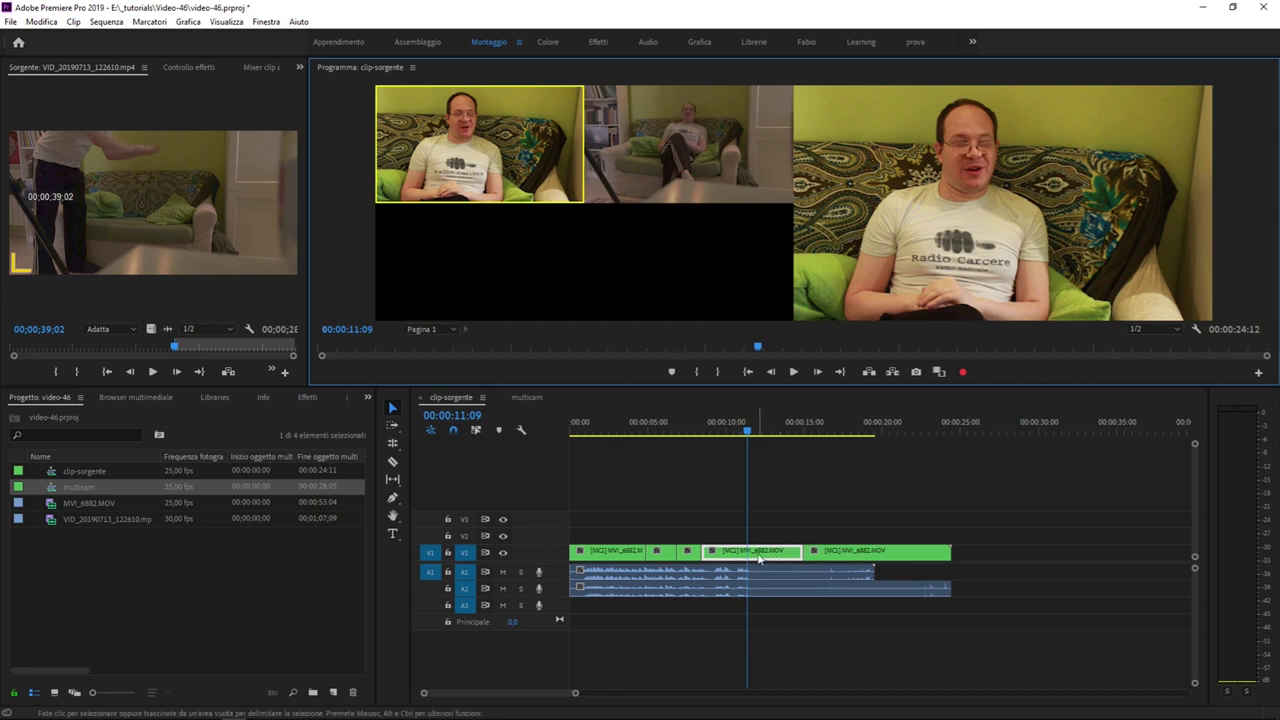
click(841, 517)
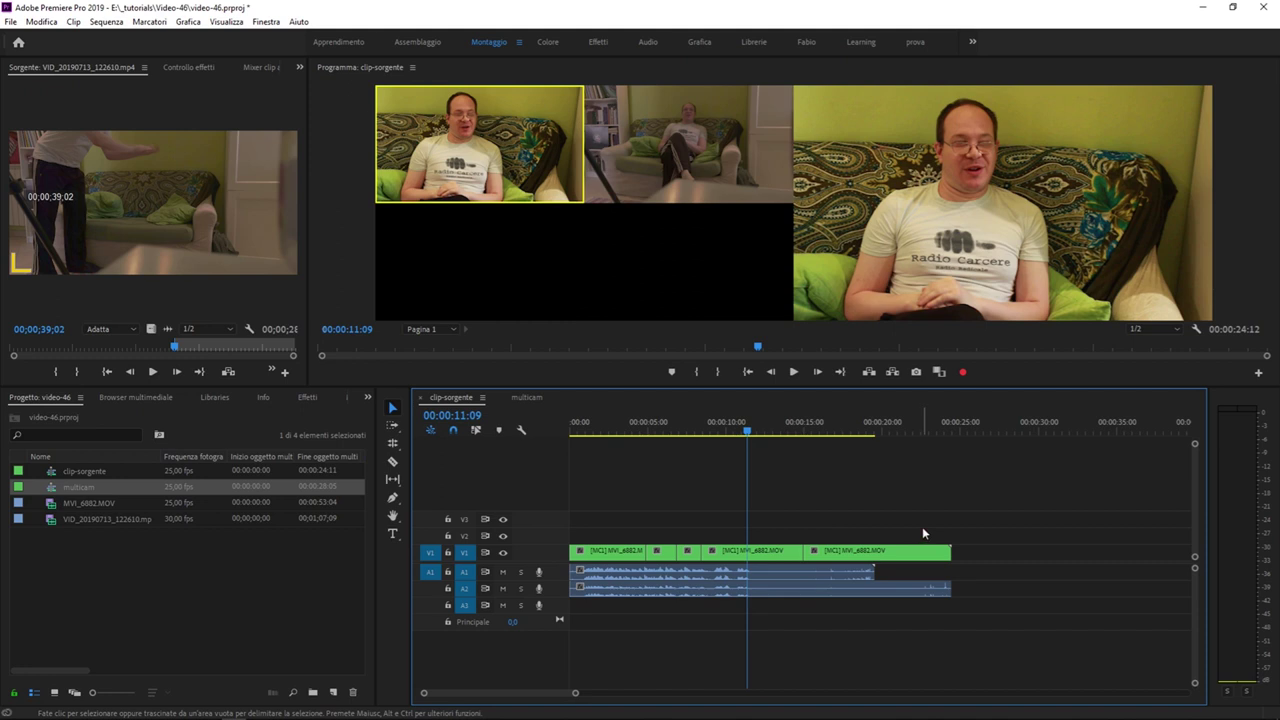
drag(948, 478, 567, 608)
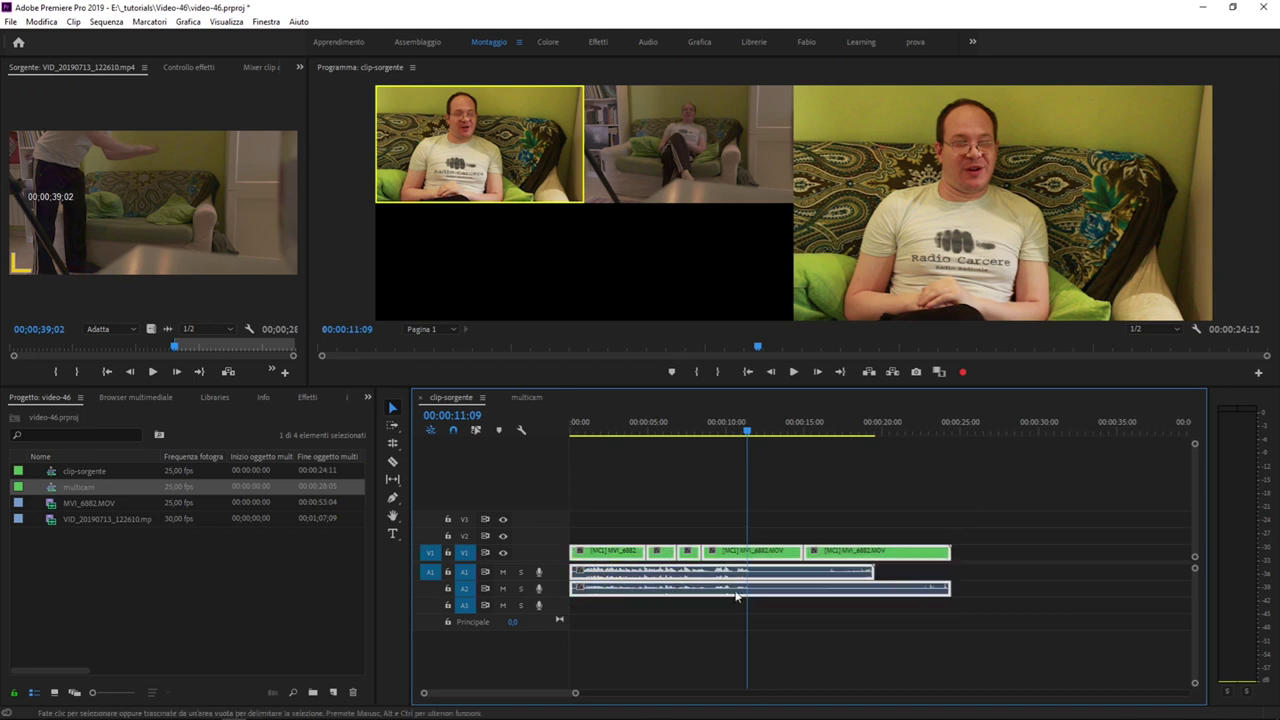
click(786, 550)
click(880, 551)
click(762, 551)
click(662, 553)
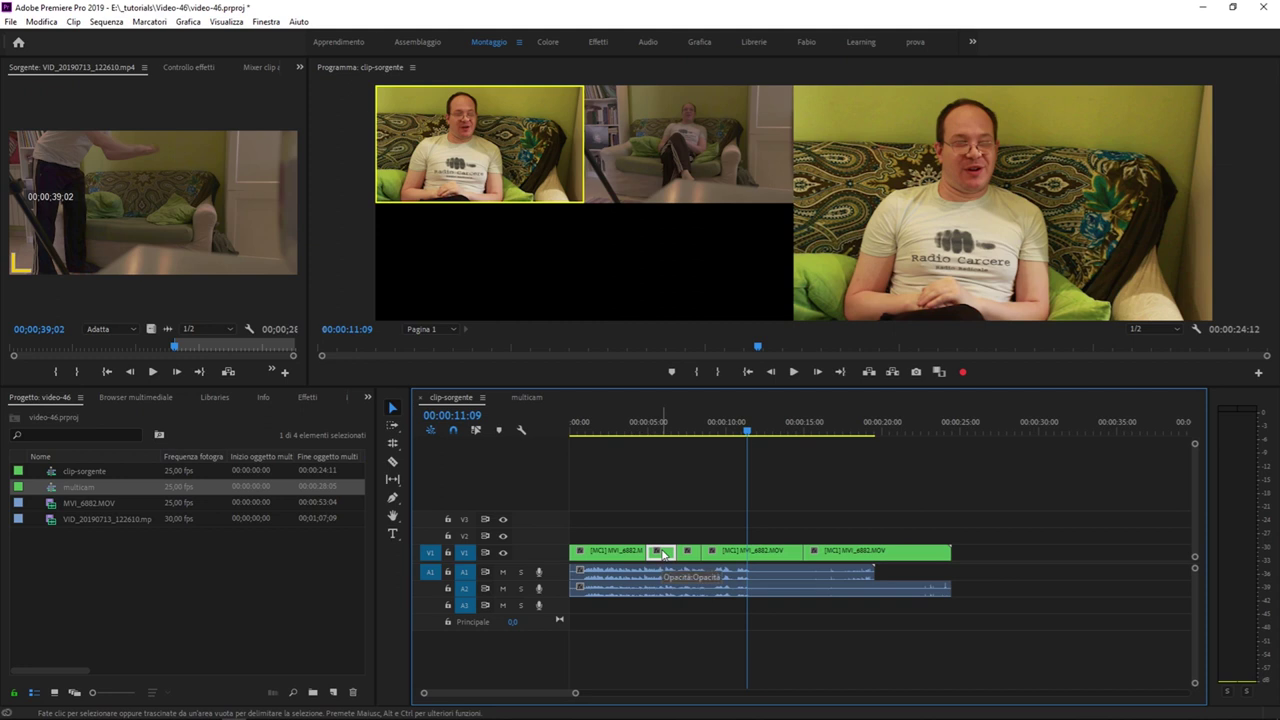
click(744, 552)
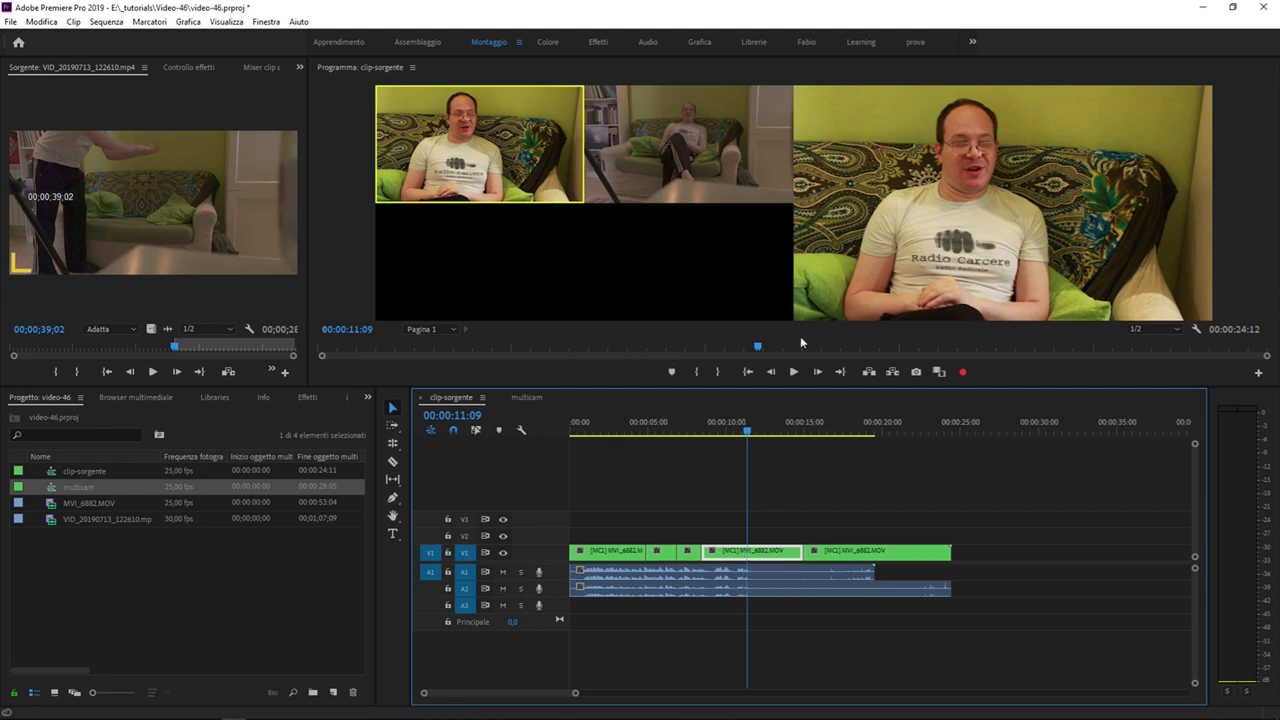
Step: Select all V1 multicam clips and apply Multi-videocamera > Appiattisci
right_click(766, 553)
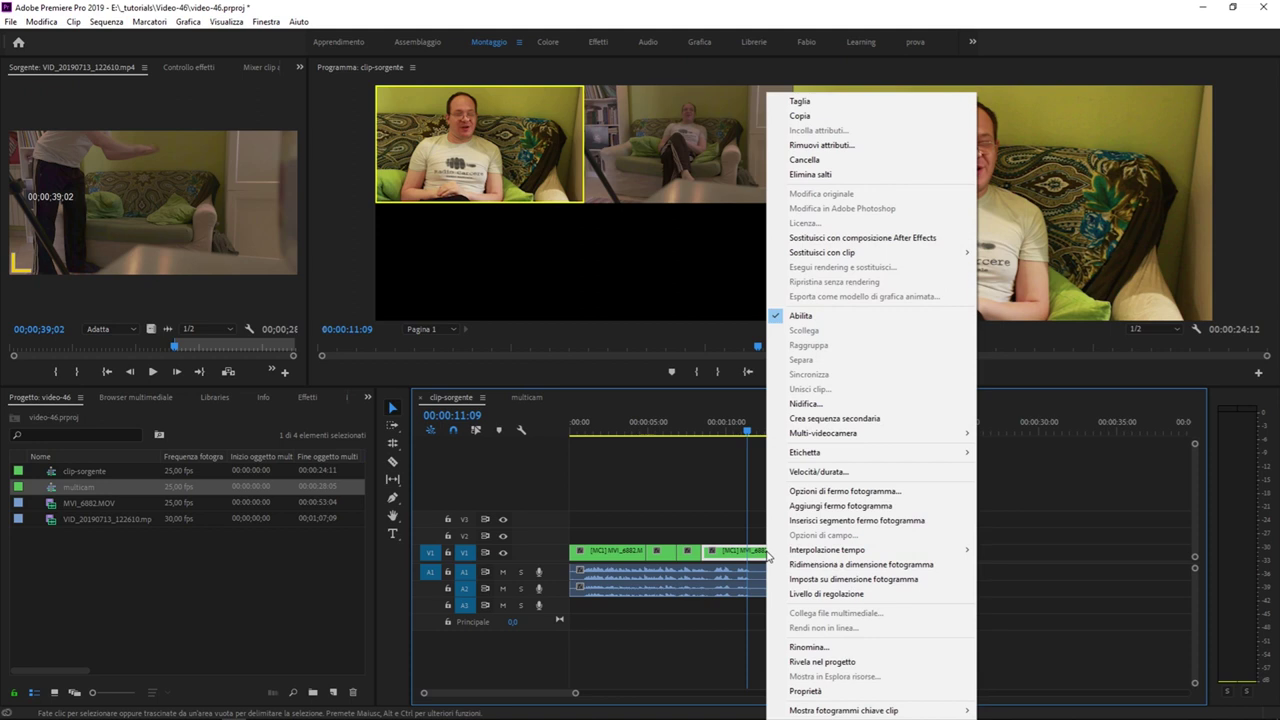
click(701, 509)
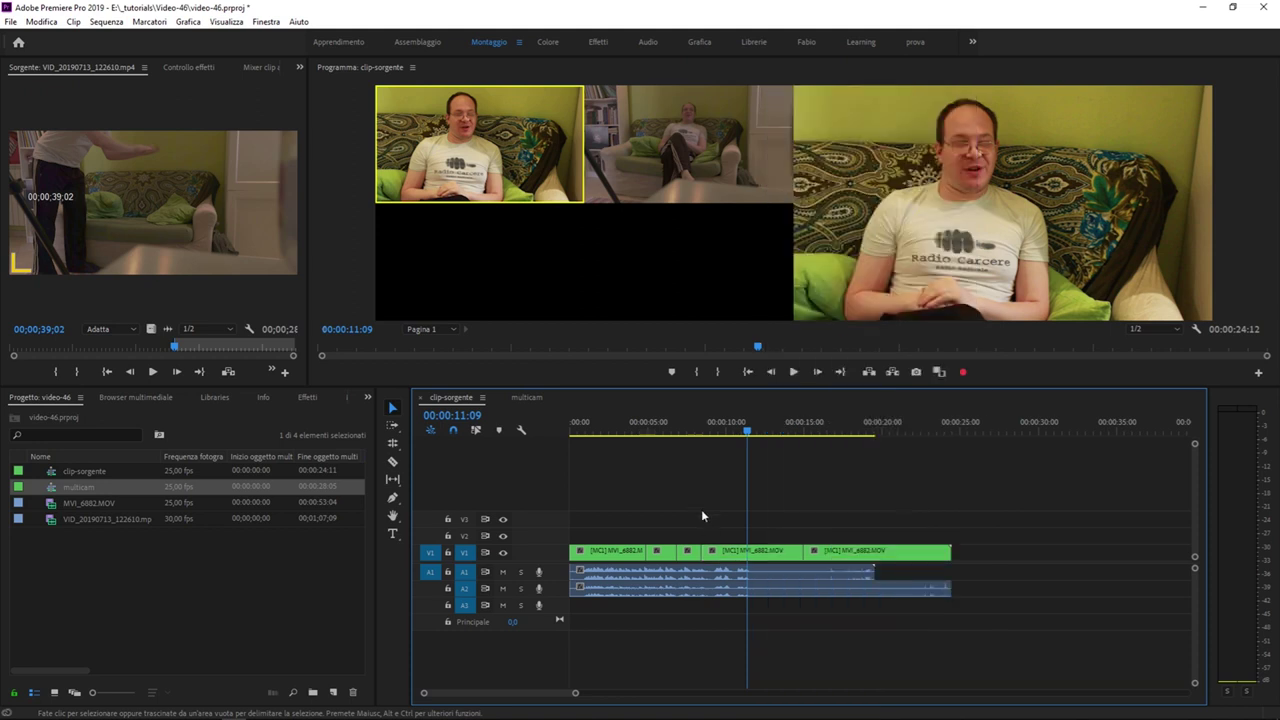
drag(982, 484, 569, 614)
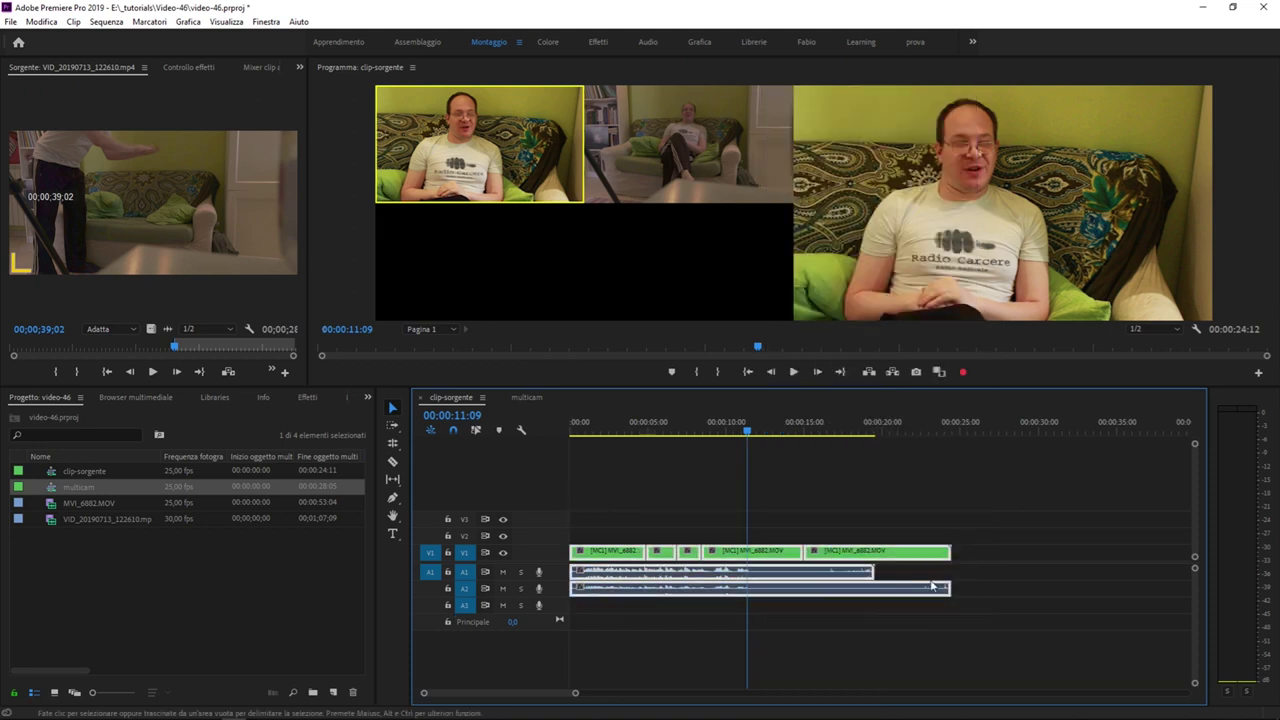
drag(1024, 491, 569, 662)
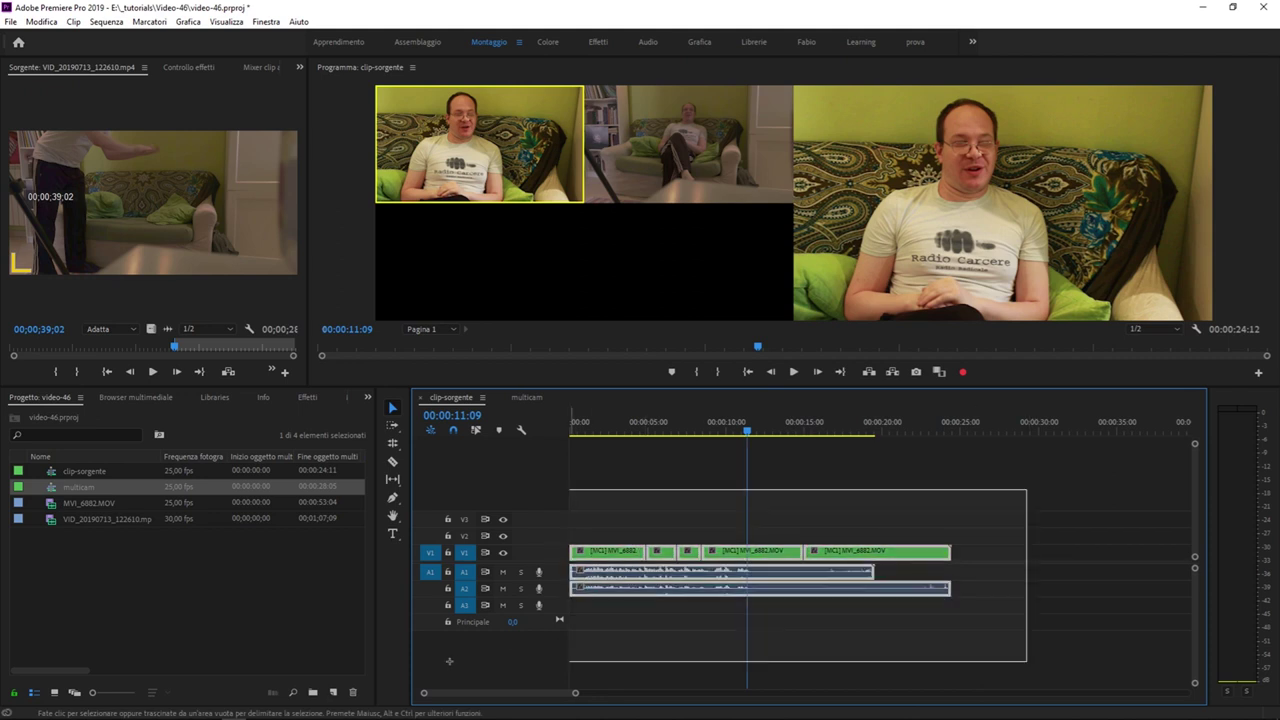
right_click(775, 562)
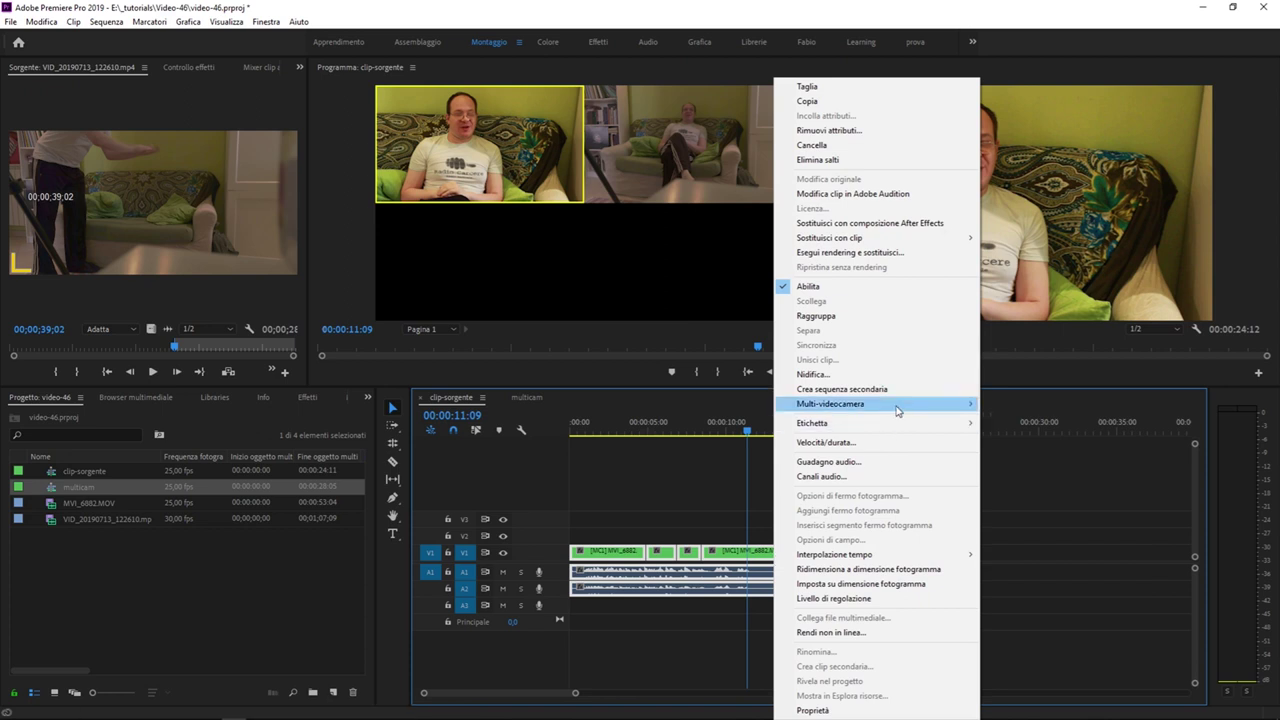
mouse_move(898, 404)
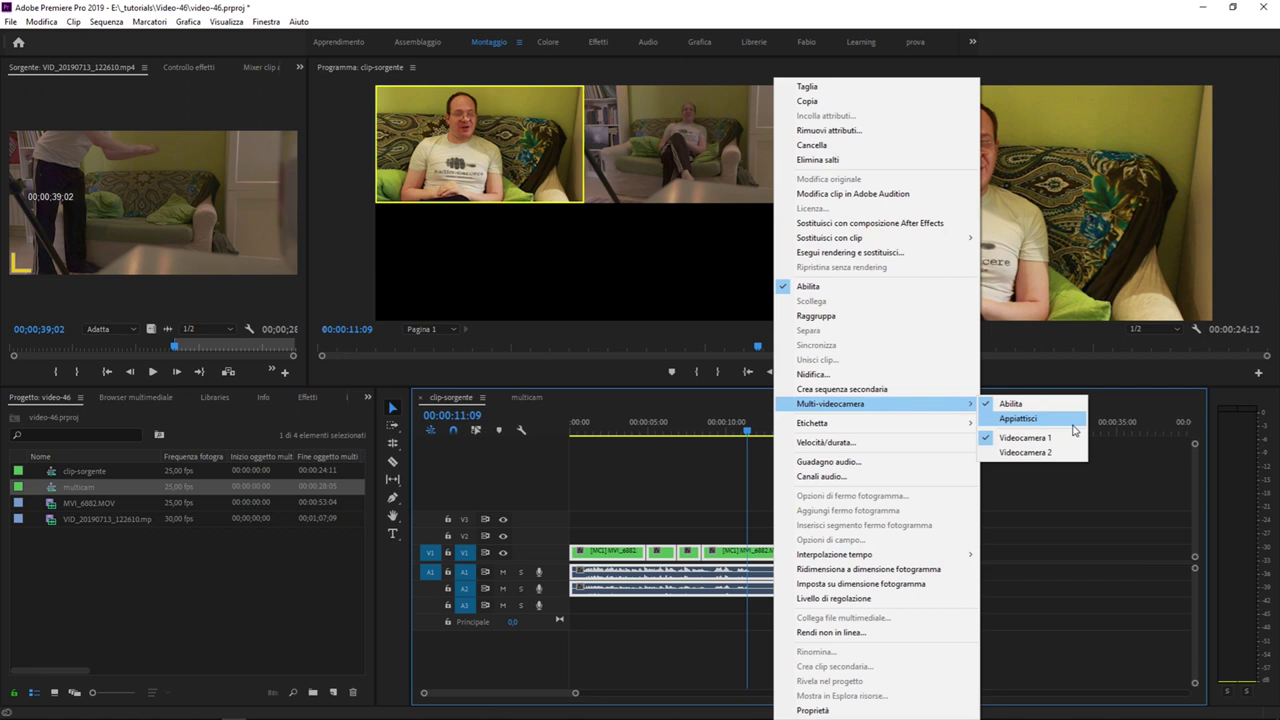
click(1072, 424)
click(740, 552)
click(697, 552)
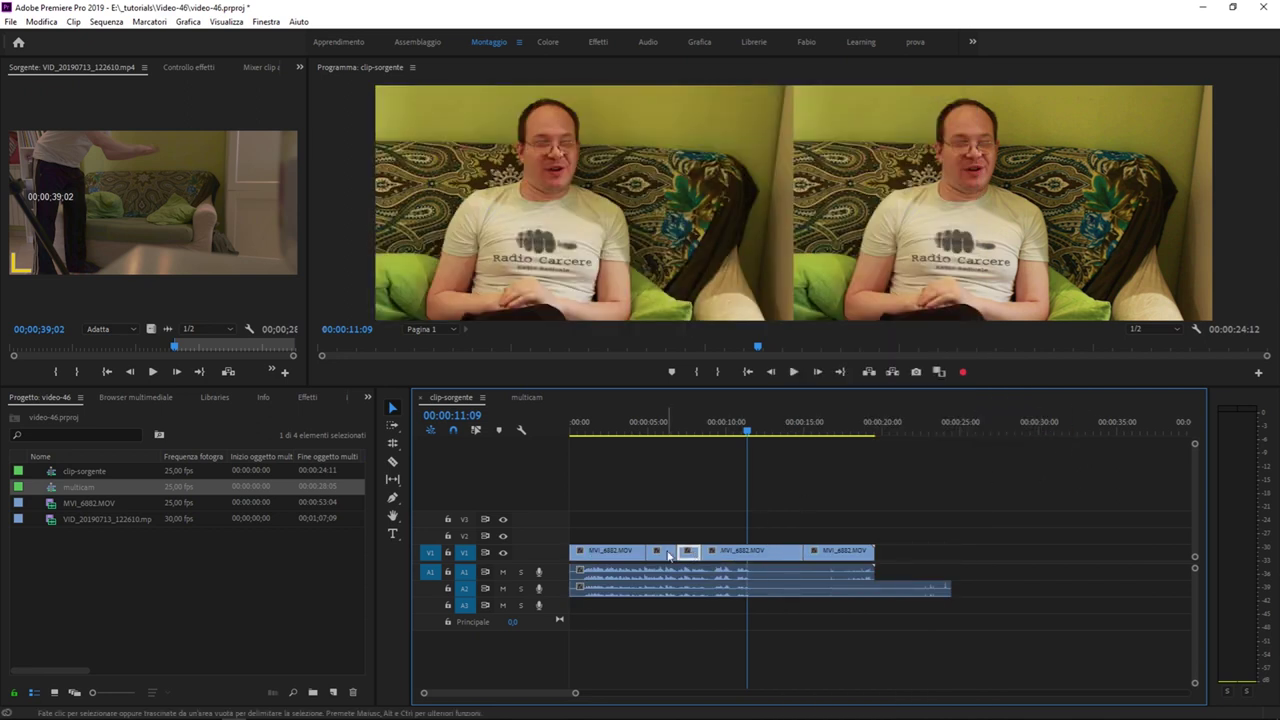
click(624, 552)
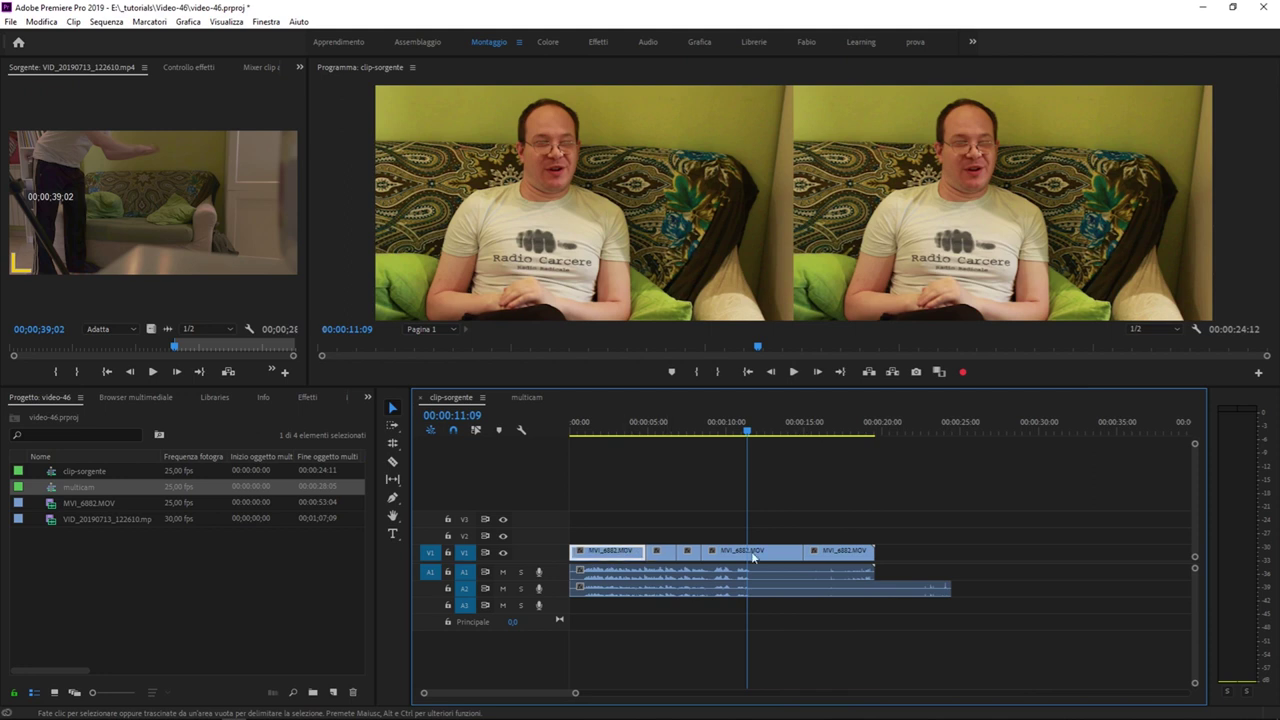
click(777, 558)
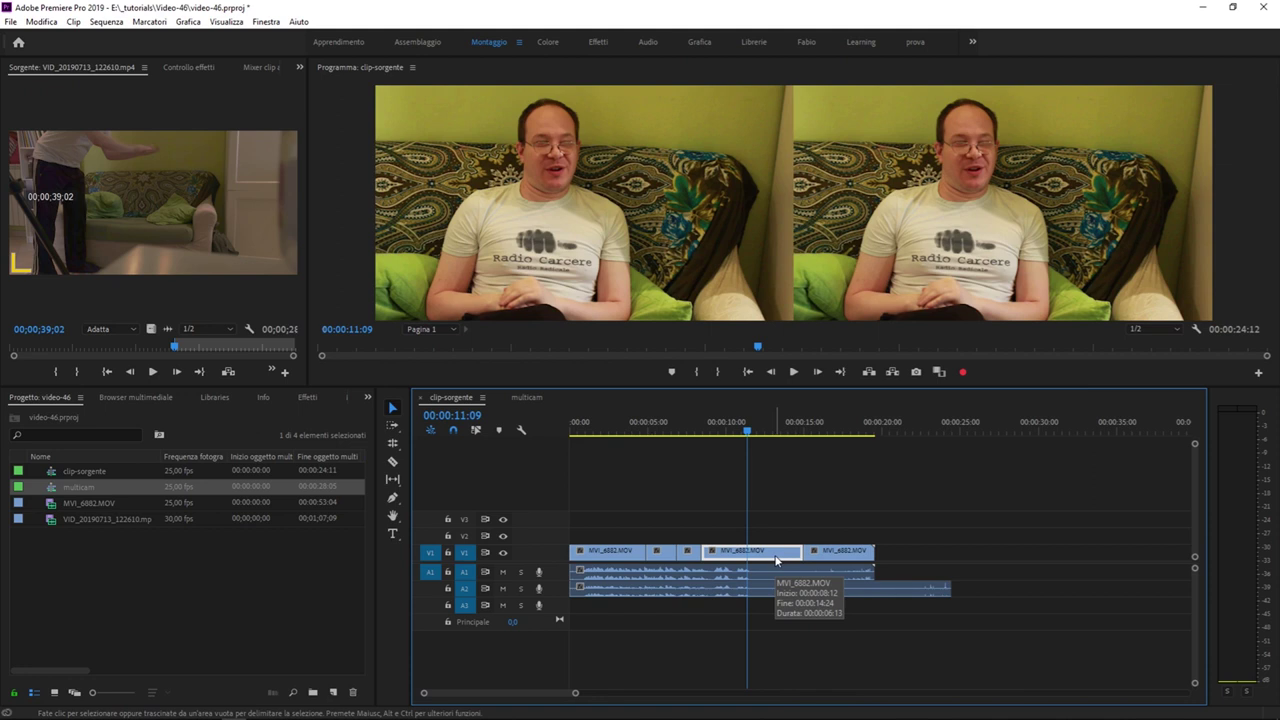
drag(828, 520, 583, 565)
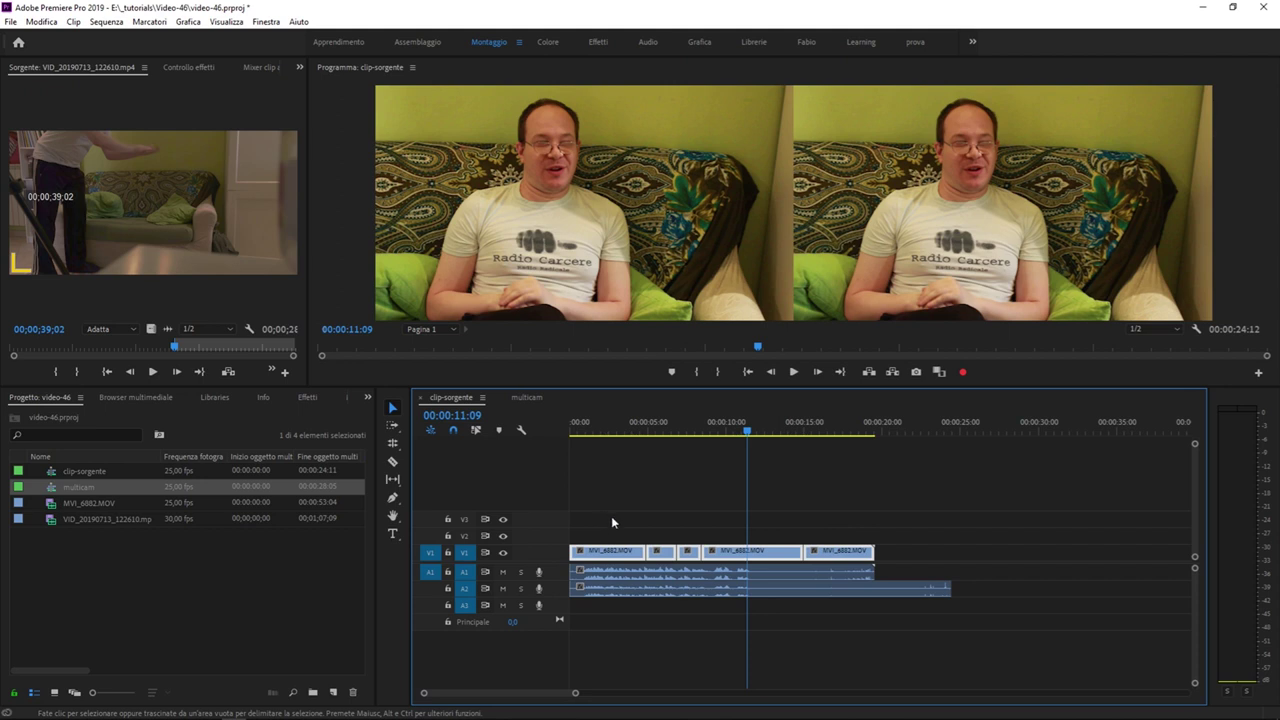
click(726, 518)
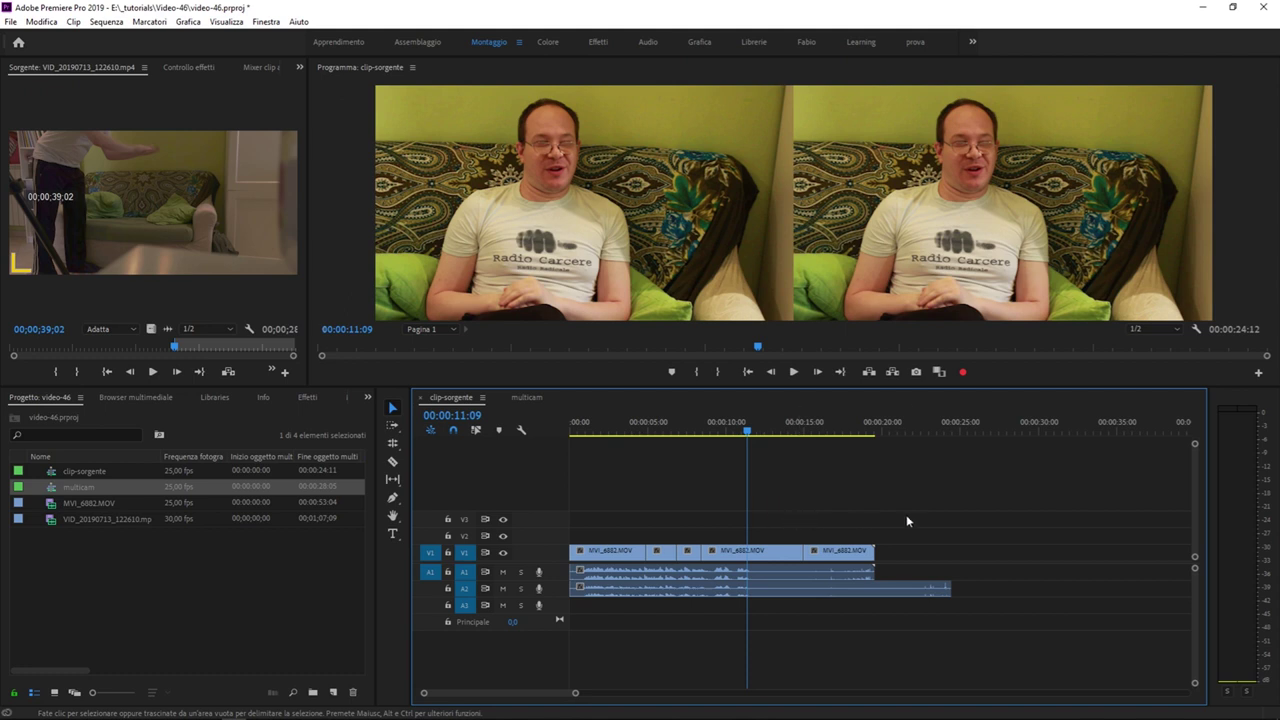
drag(906, 514, 685, 590)
drag(564, 588, 583, 577)
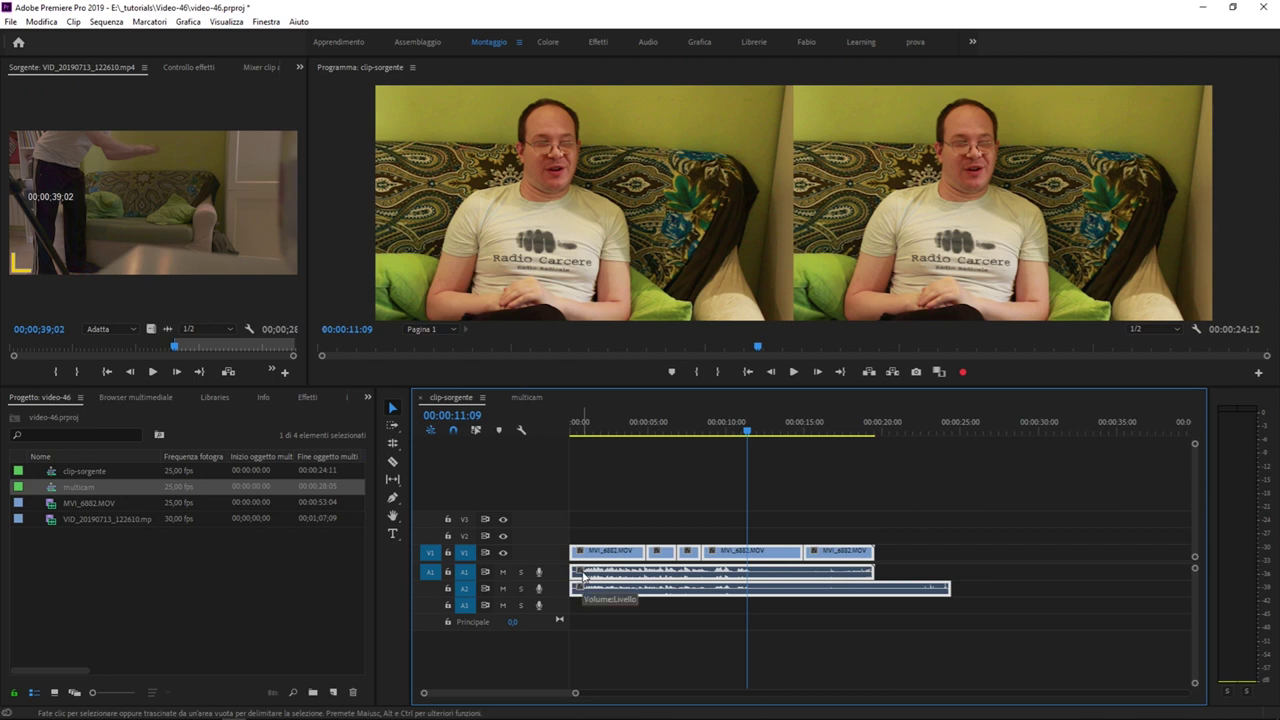
click(830, 510)
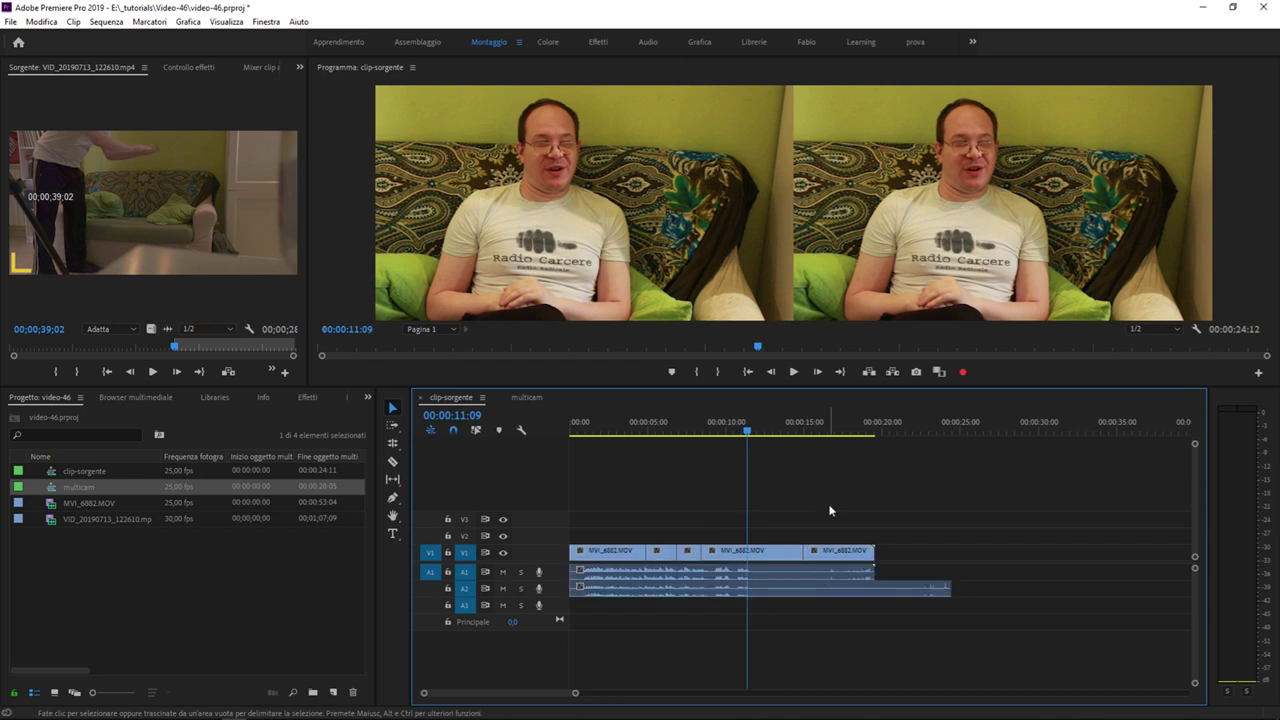
drag(873, 506, 574, 578)
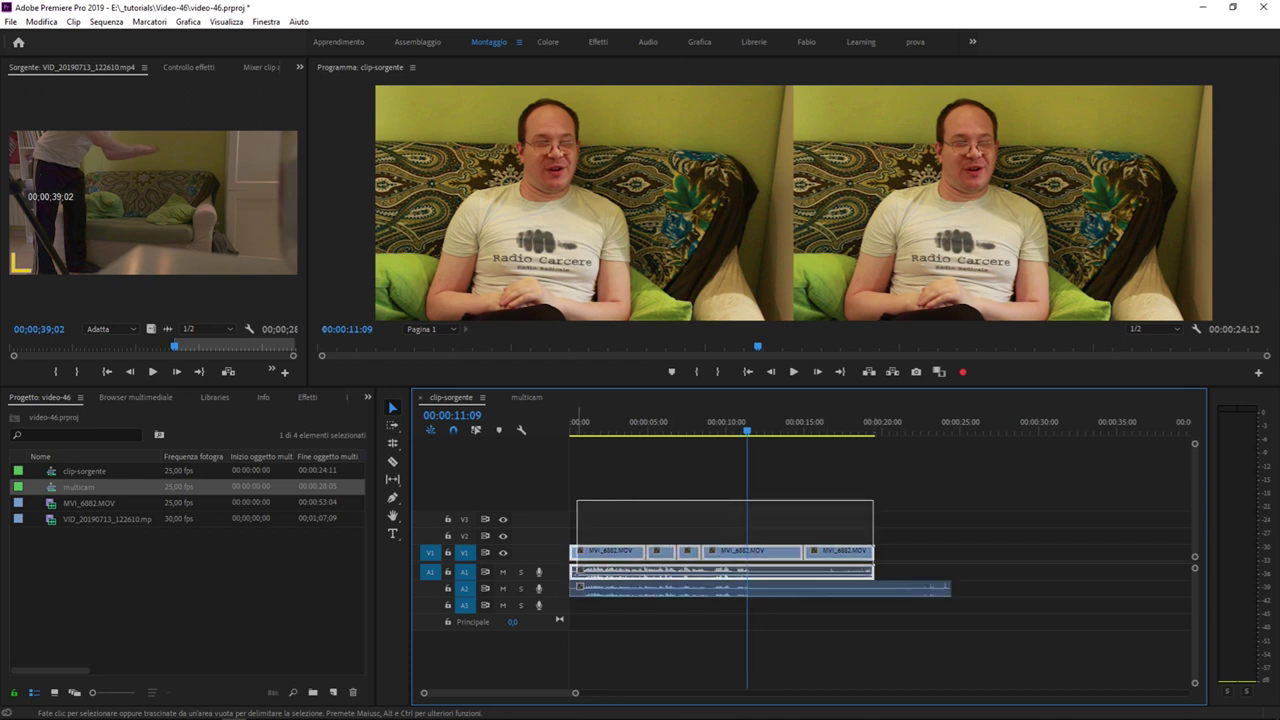
mouse_move(948, 654)
mouse_down()
mouse_move(584, 522)
mouse_move(800, 615)
mouse_move(978, 639)
mouse_move(607, 630)
mouse_up()
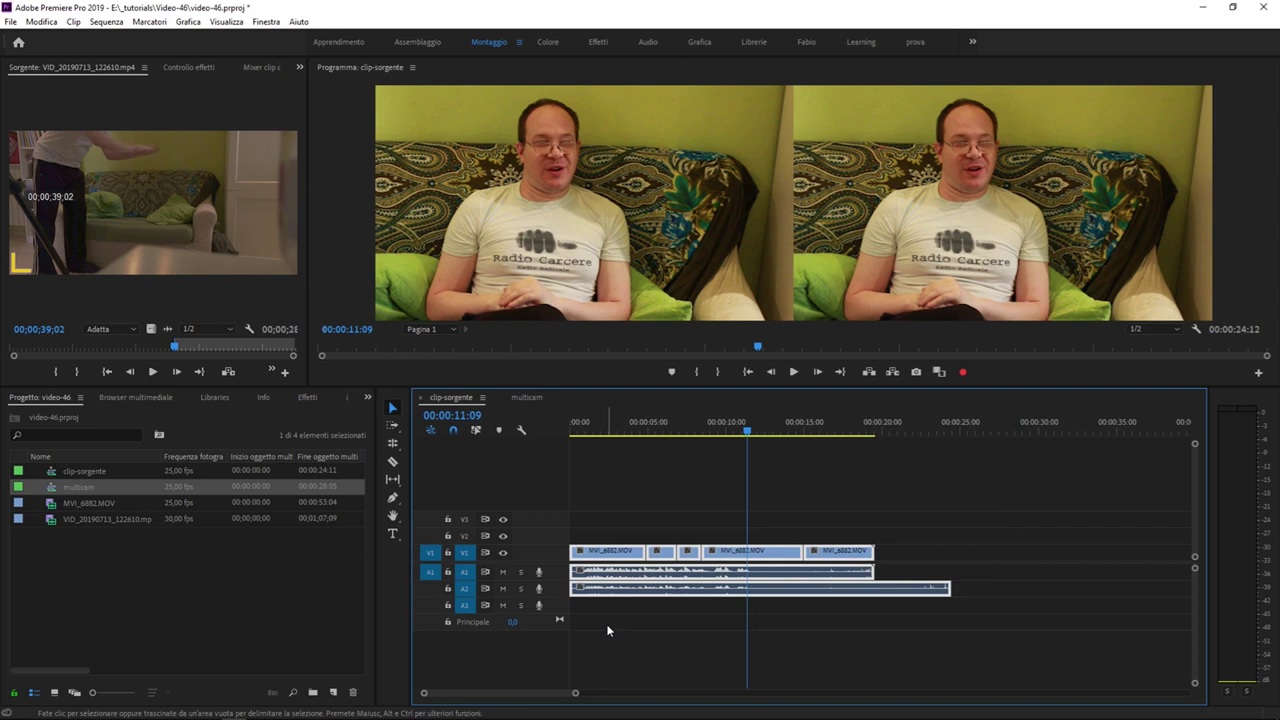
click(607, 630)
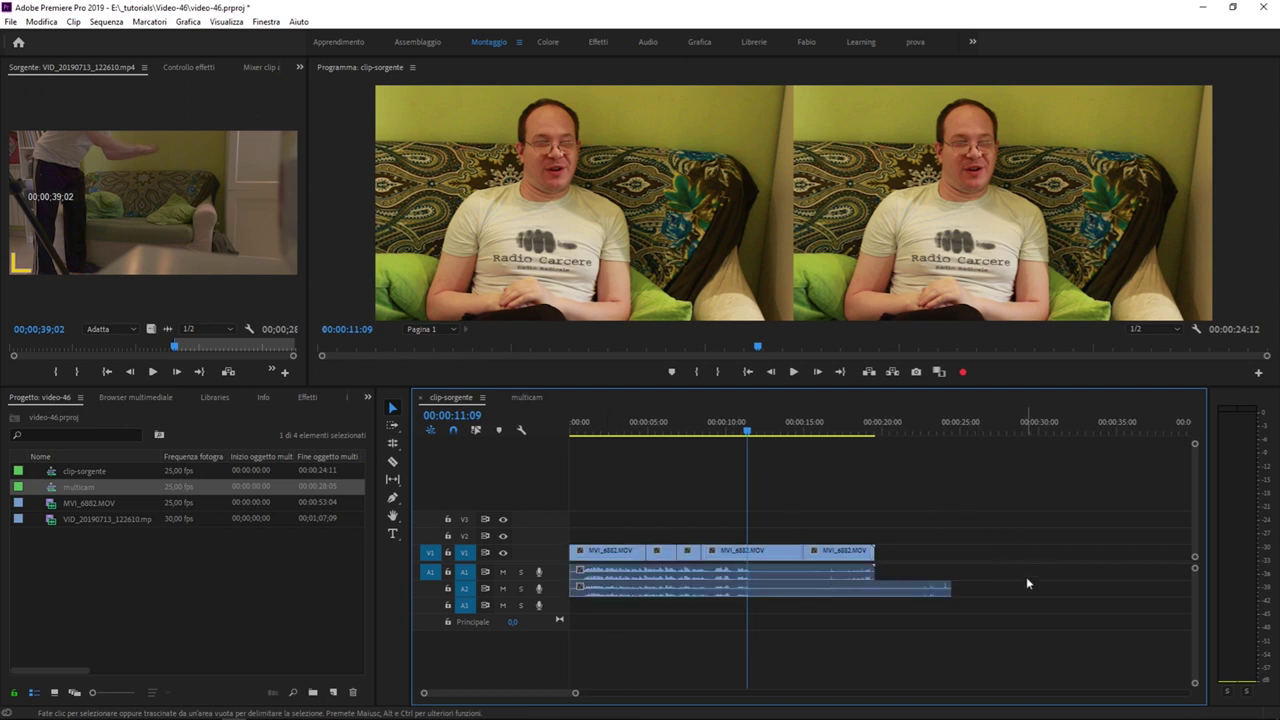
Step: Delete all timeline clips, then delete every item in the Project panel
drag(1016, 500, 403, 686)
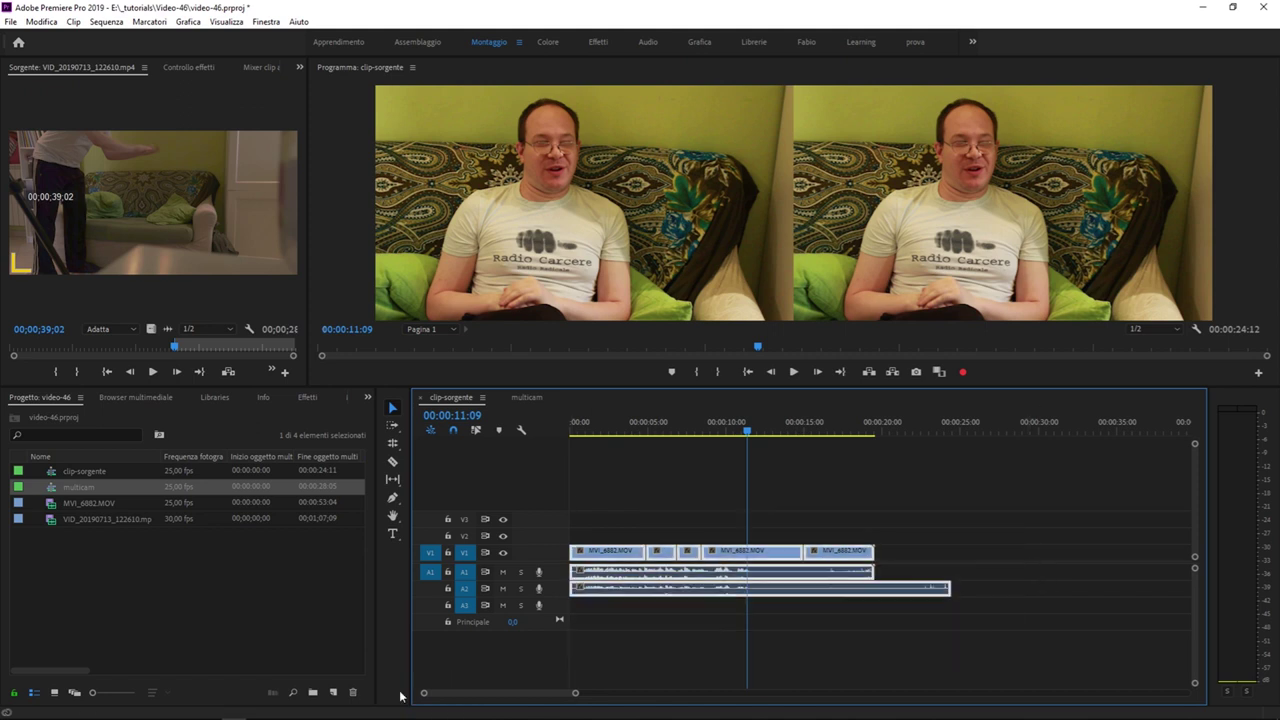
key(Delete)
drag(171, 584, 80, 458)
key(Delete)
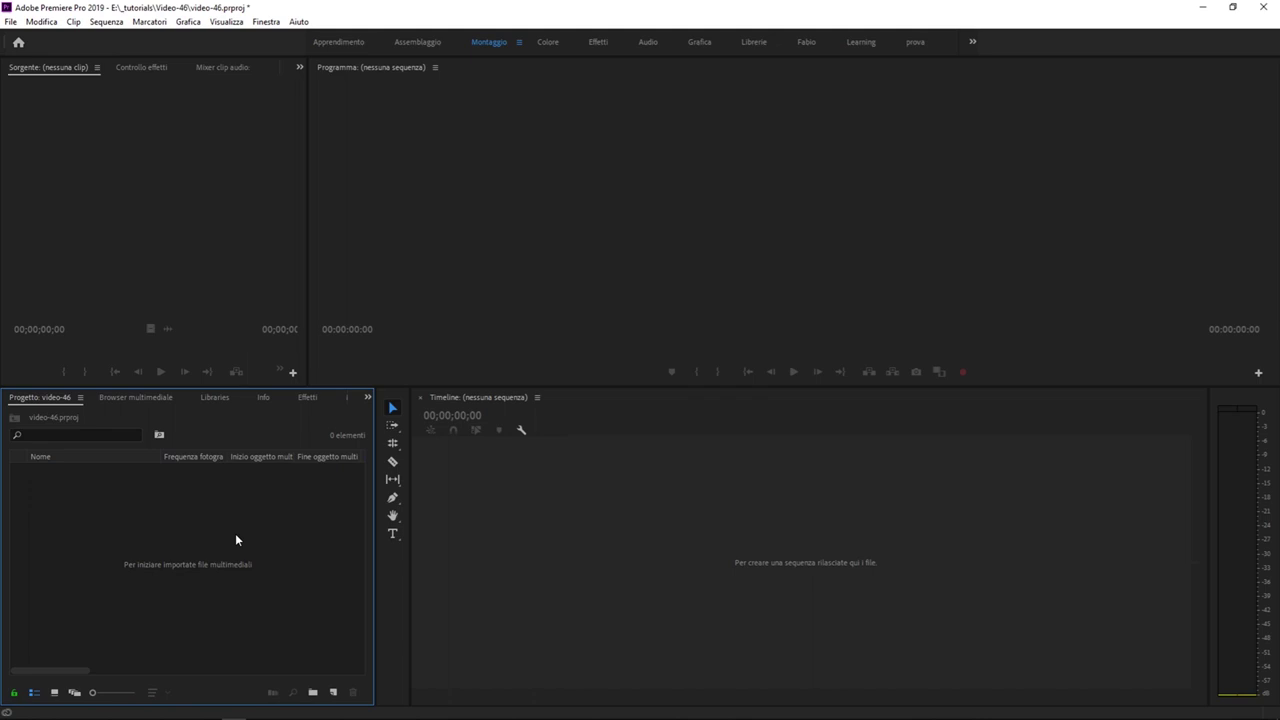
double_click(236, 540)
drag(563, 271, 652, 244)
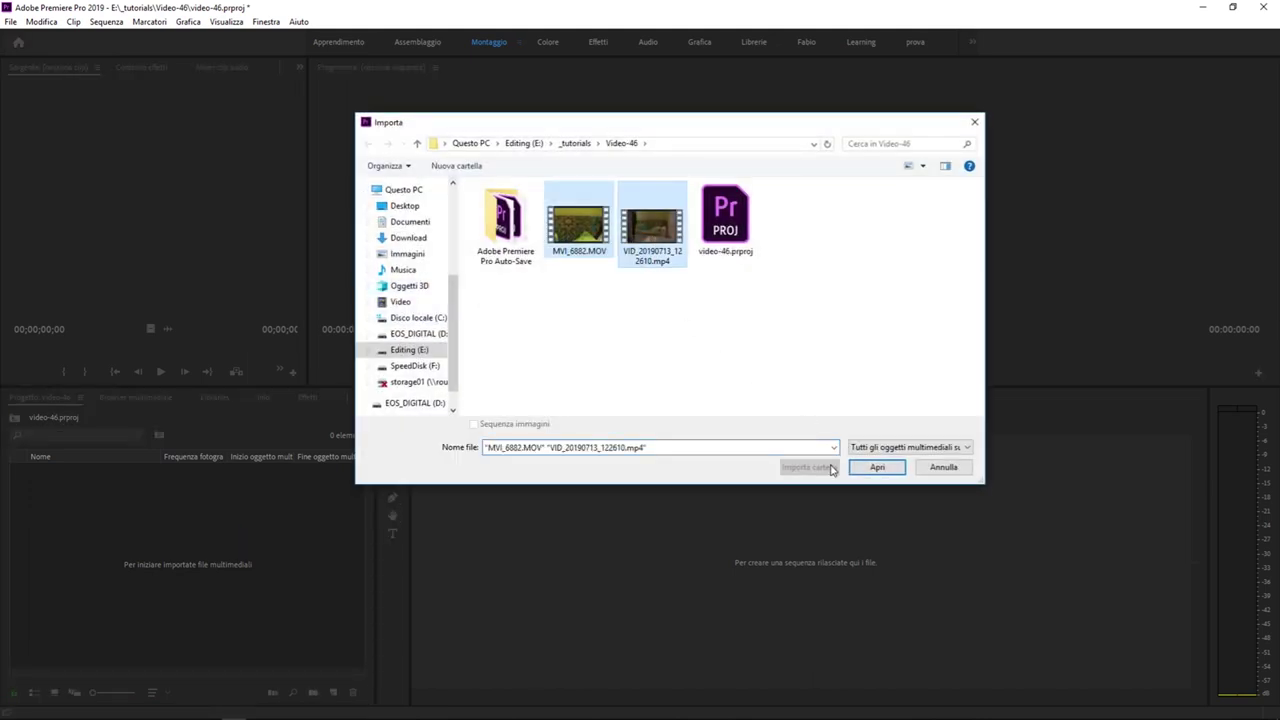
click(870, 468)
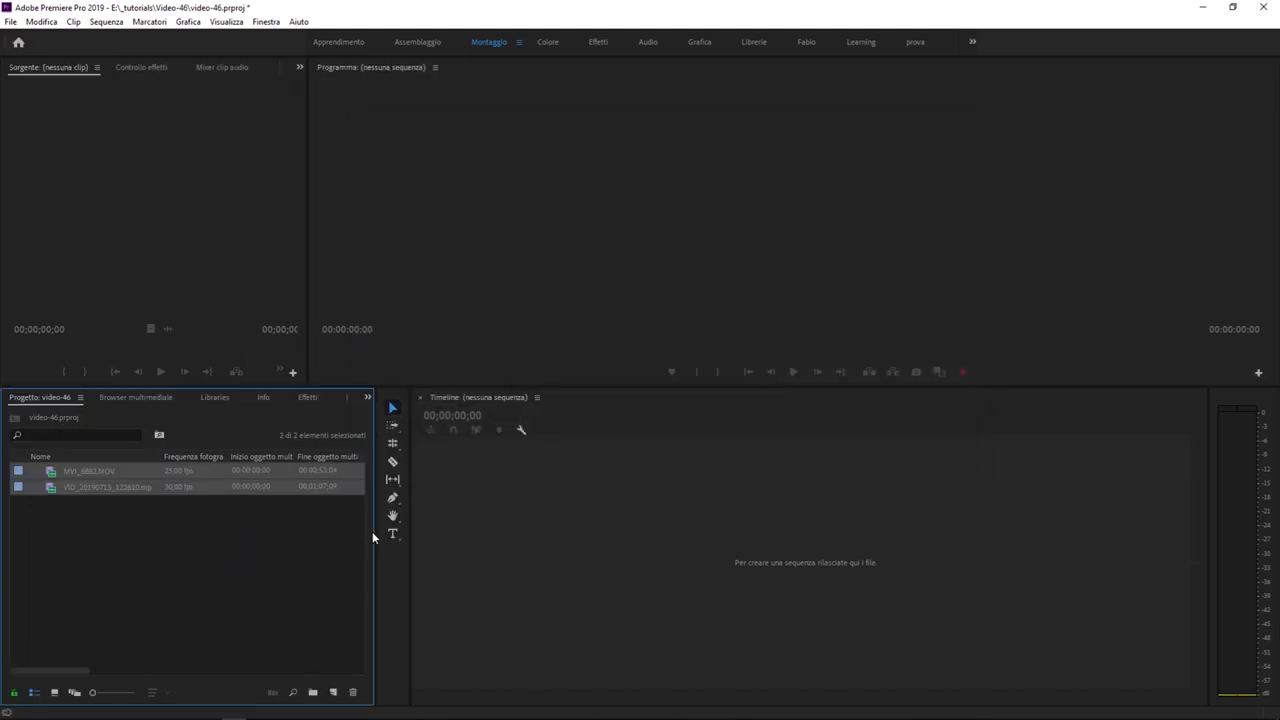
click(288, 556)
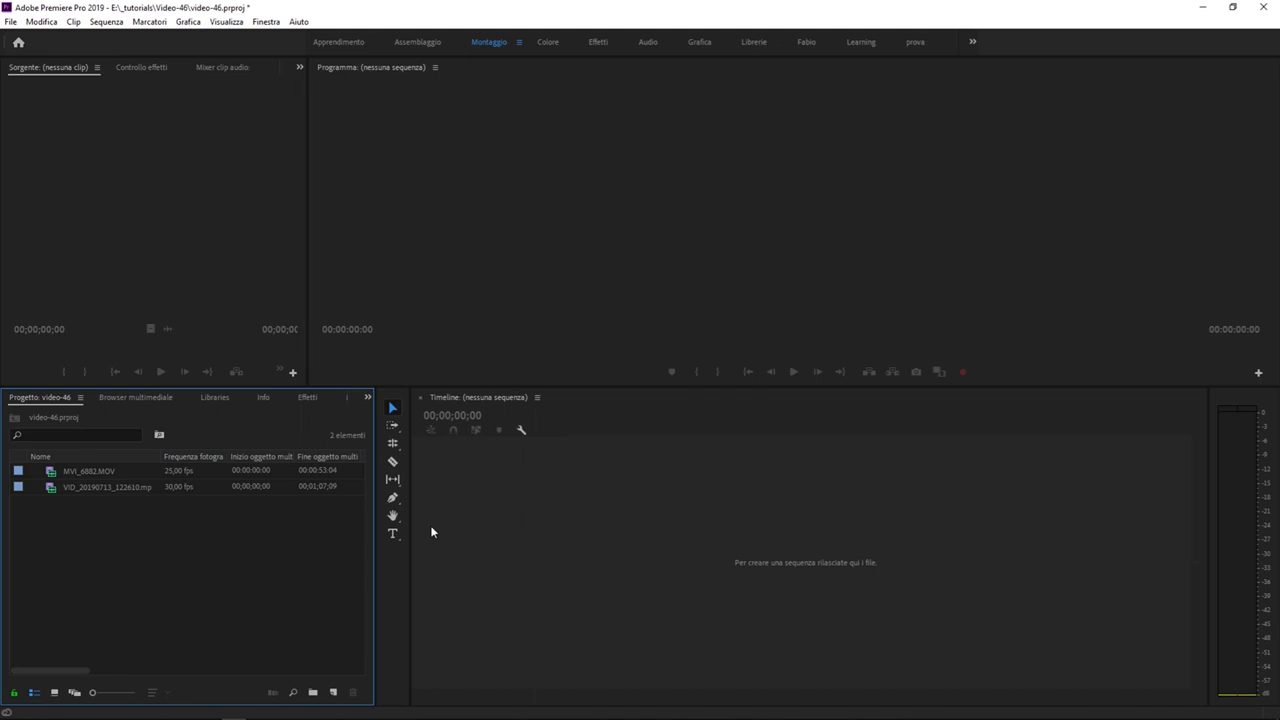
drag(220, 563, 97, 463)
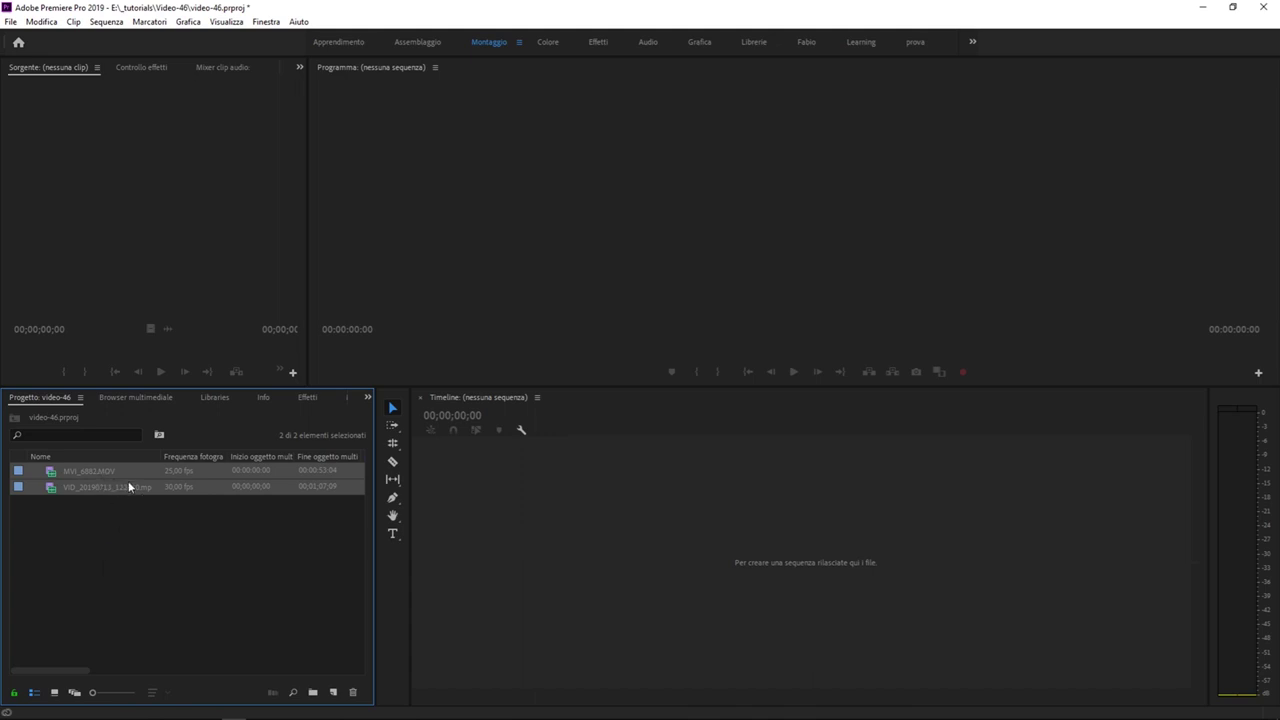
Step: Choose Crea sequenza sorgente multicamera for the two selected project clips
right_click(92, 487)
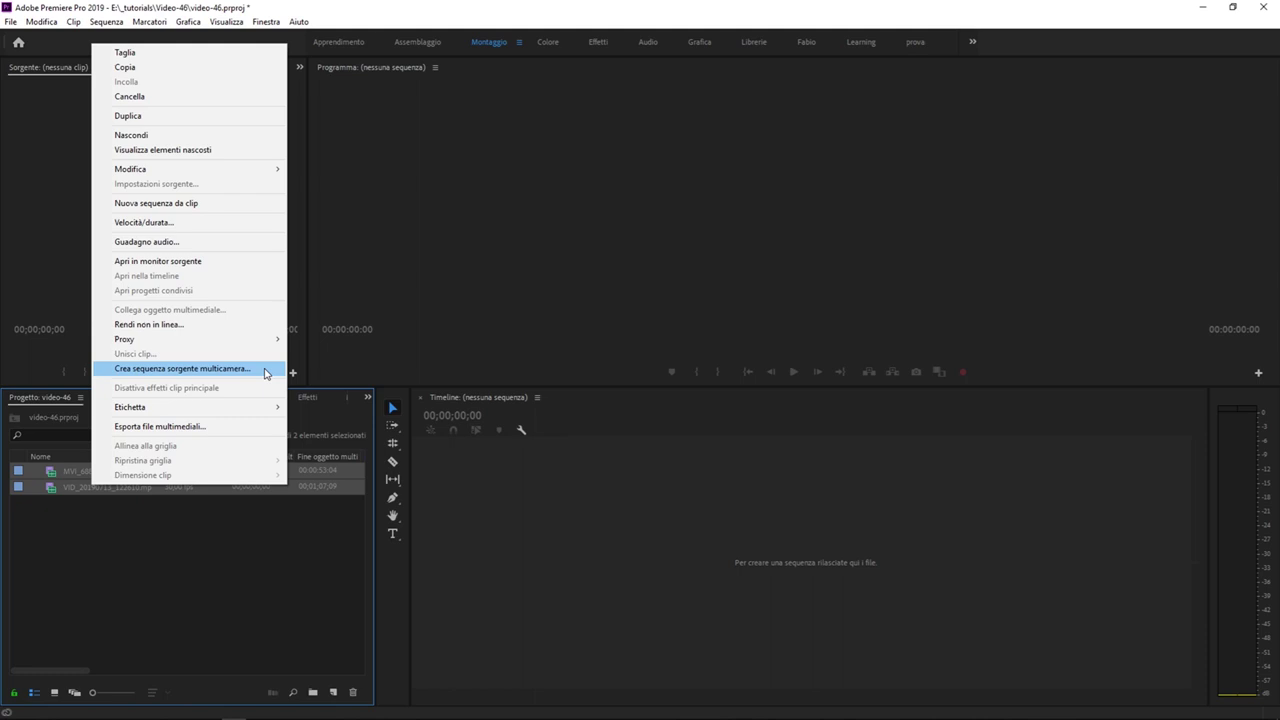
click(266, 372)
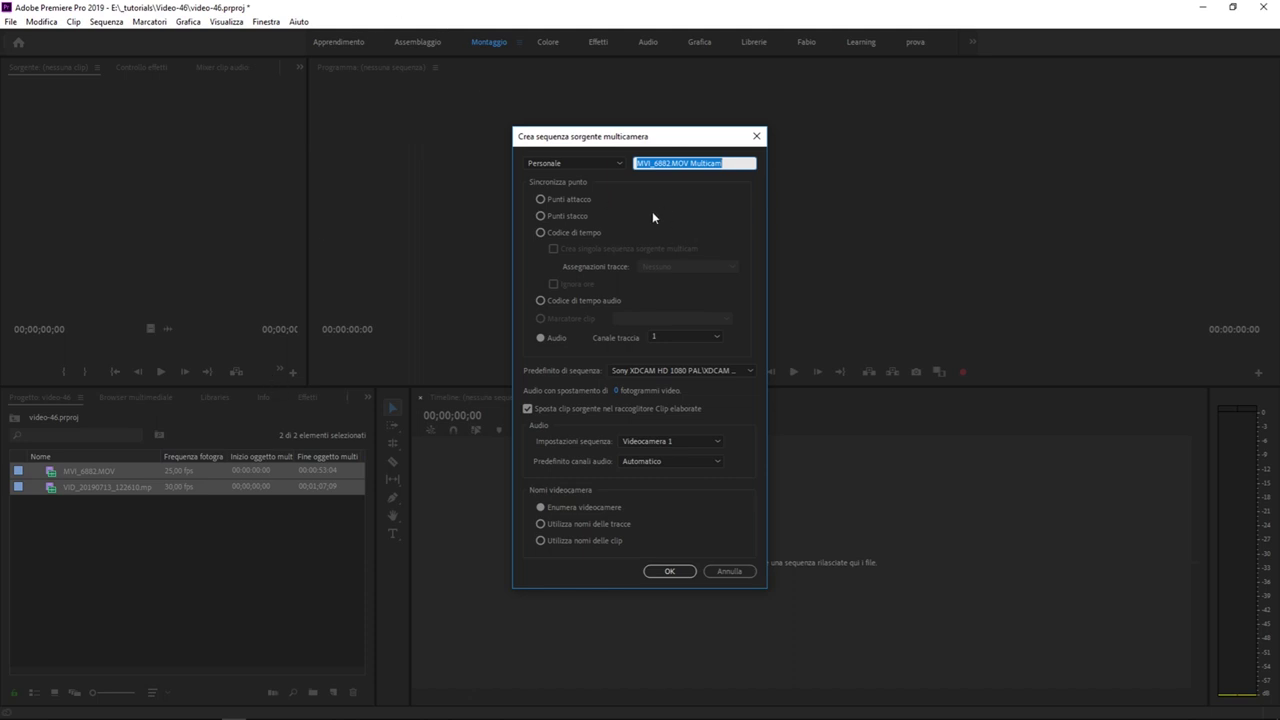
Step: Name the source sequence 'multicam', keep the default preset and settings, and confirm
click(580, 183)
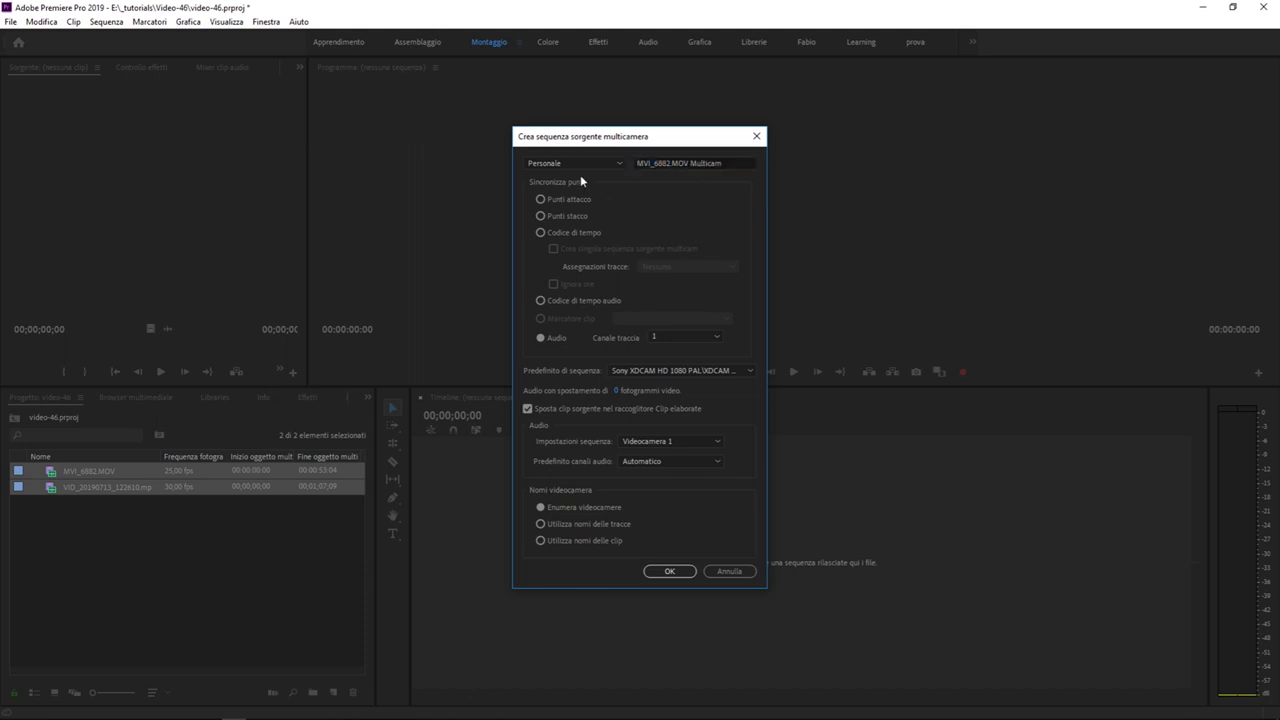
drag(745, 163, 636, 165)
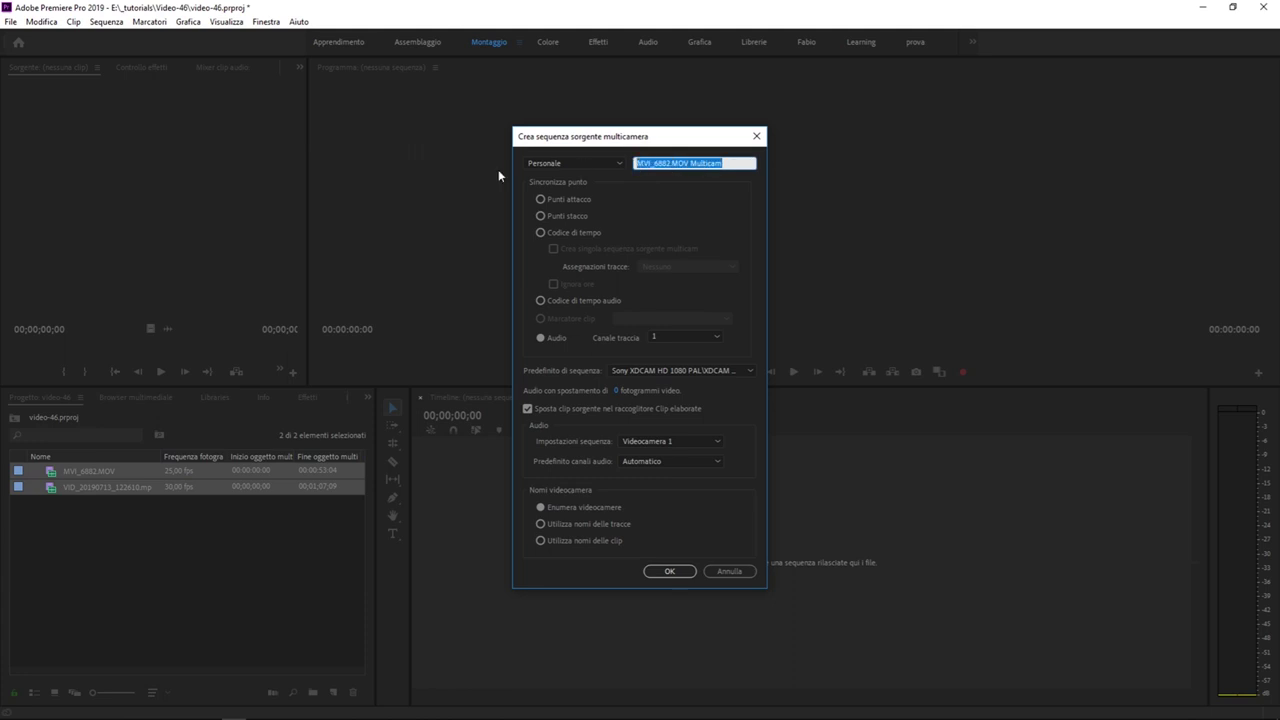
text(multicam)
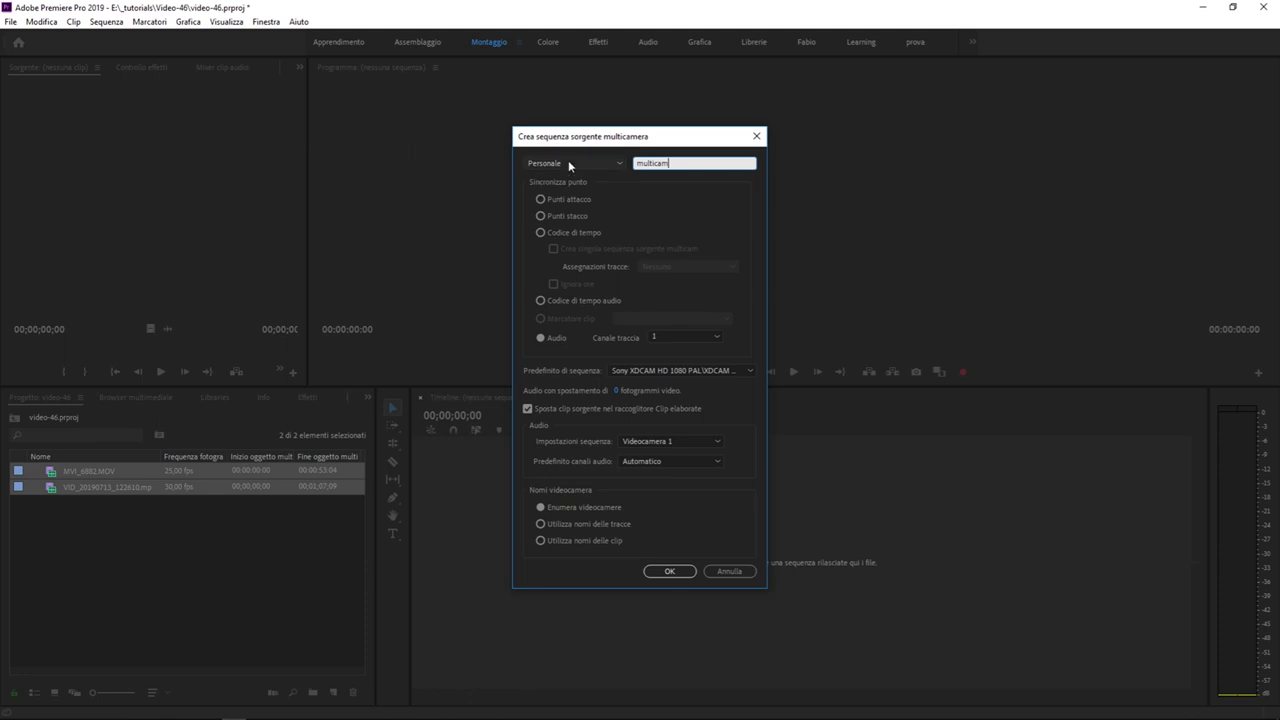
click(568, 162)
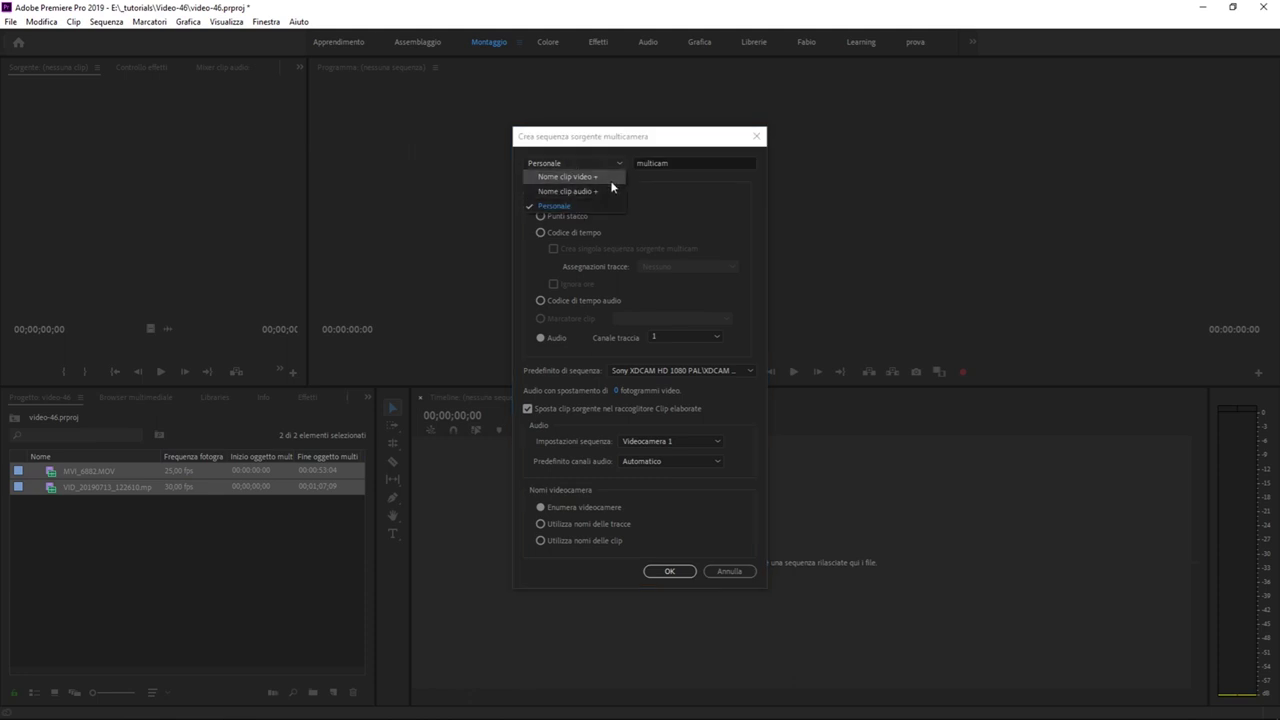
click(628, 148)
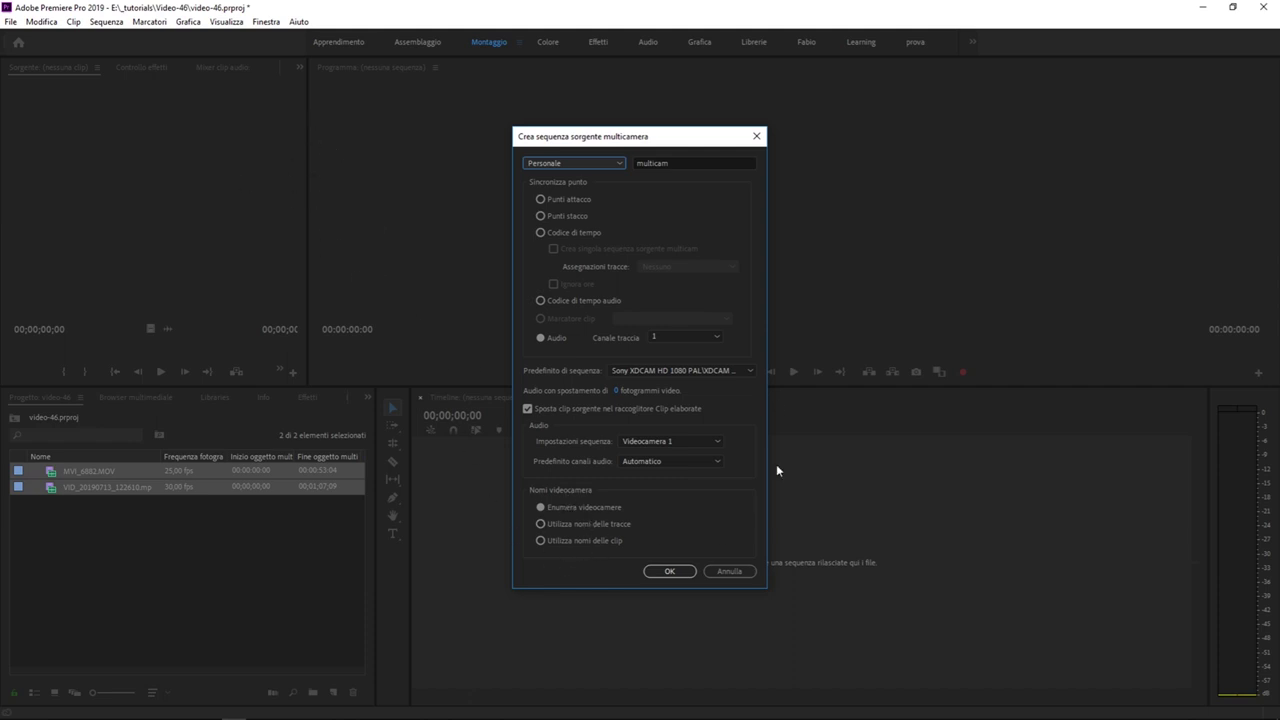
click(669, 571)
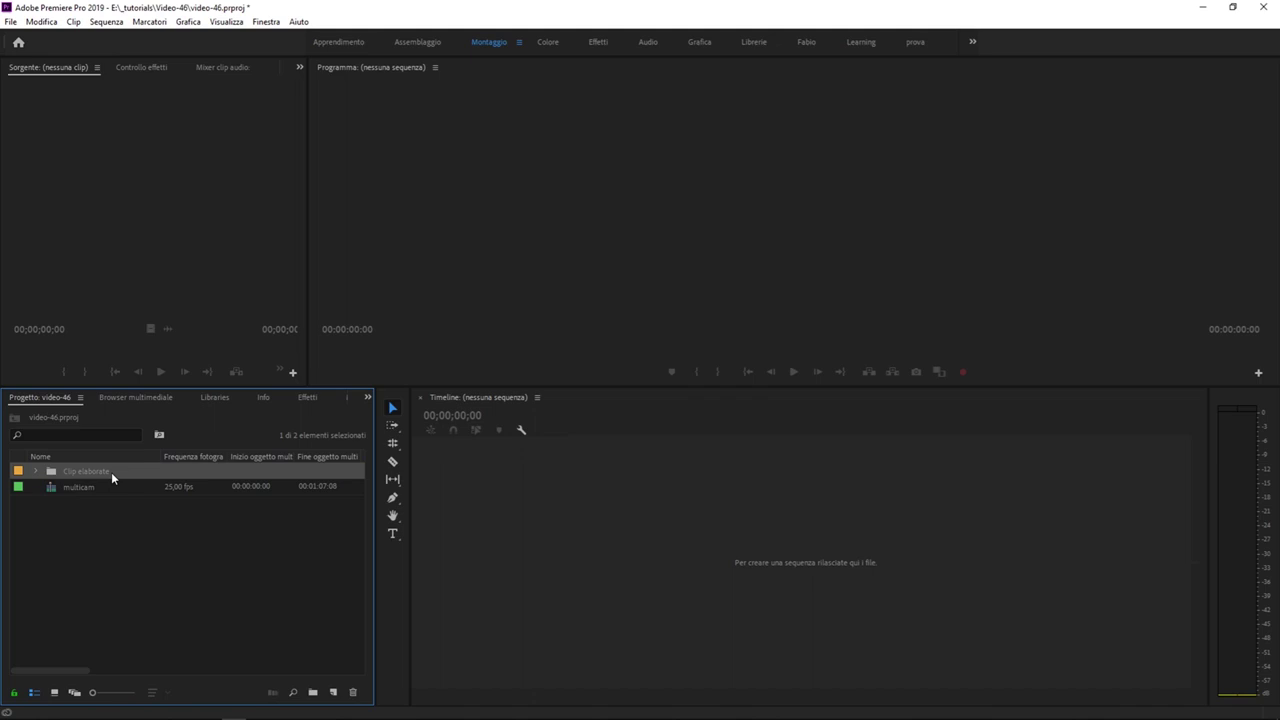
ctrl+click(39, 471)
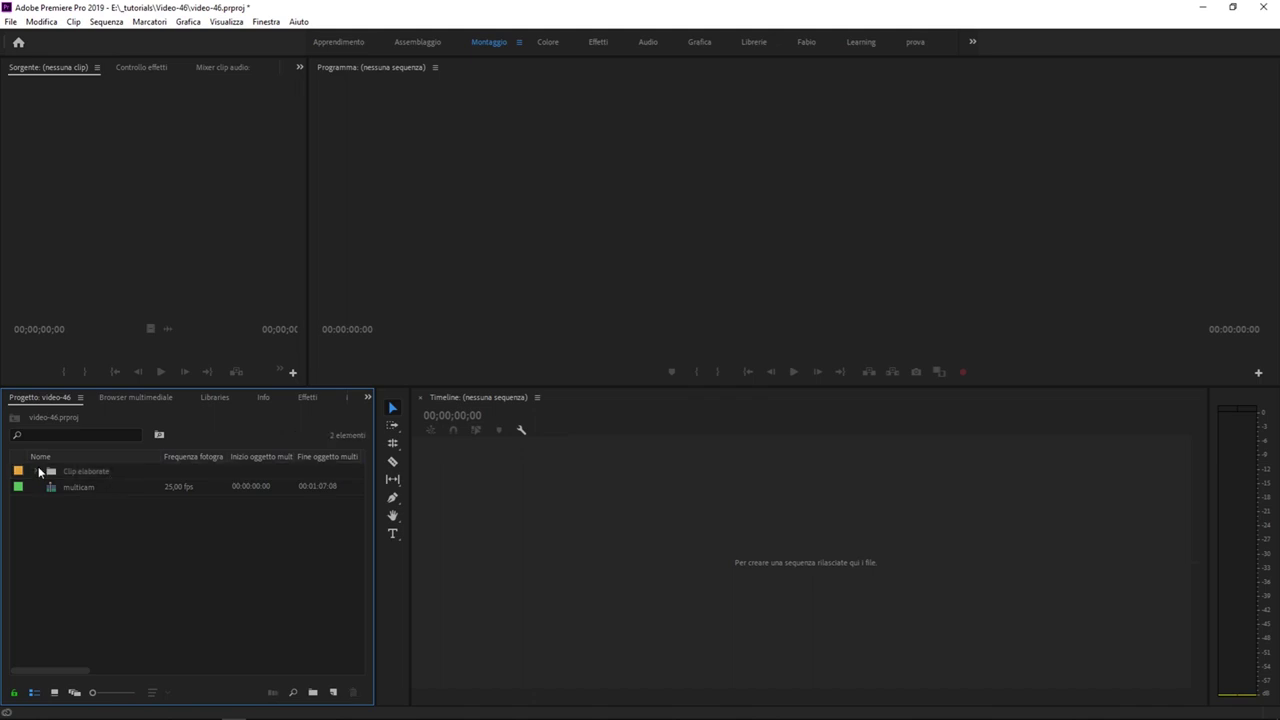
Step: Load the multicam clip in the Source monitor, enlarged, with Videocamera 2 active
click(39, 471)
click(40, 473)
click(53, 493)
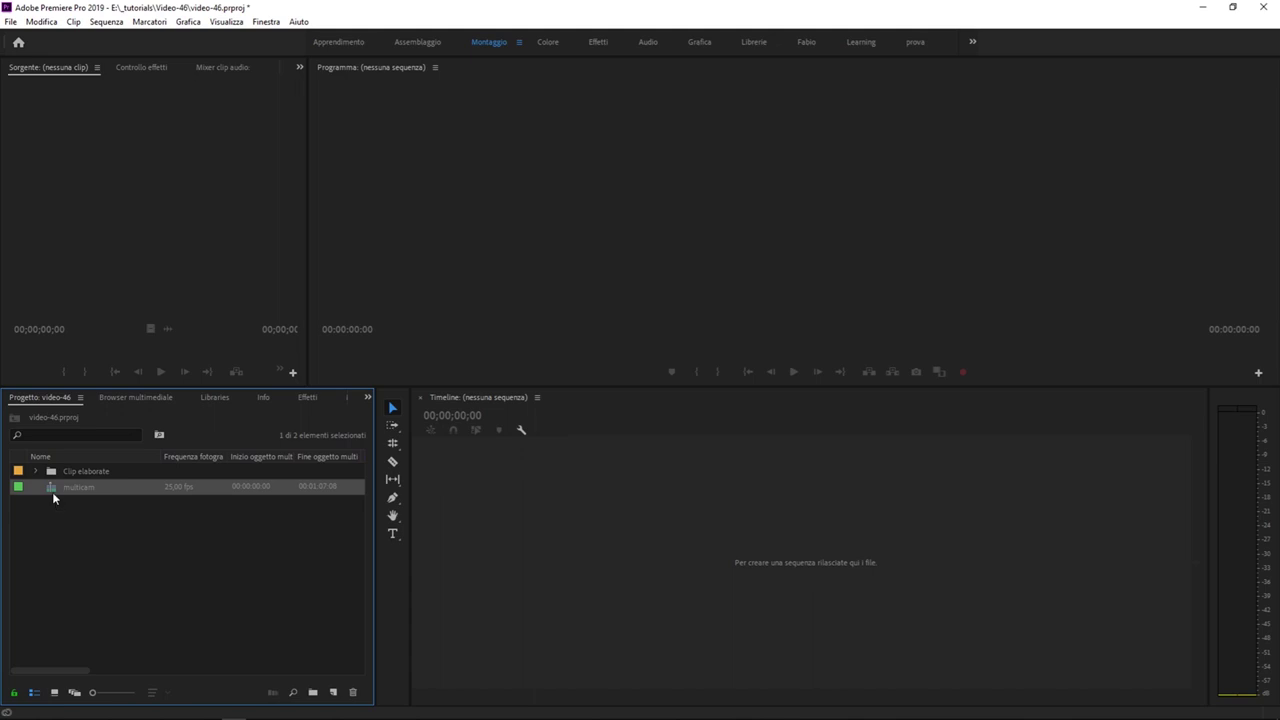
double_click(52, 489)
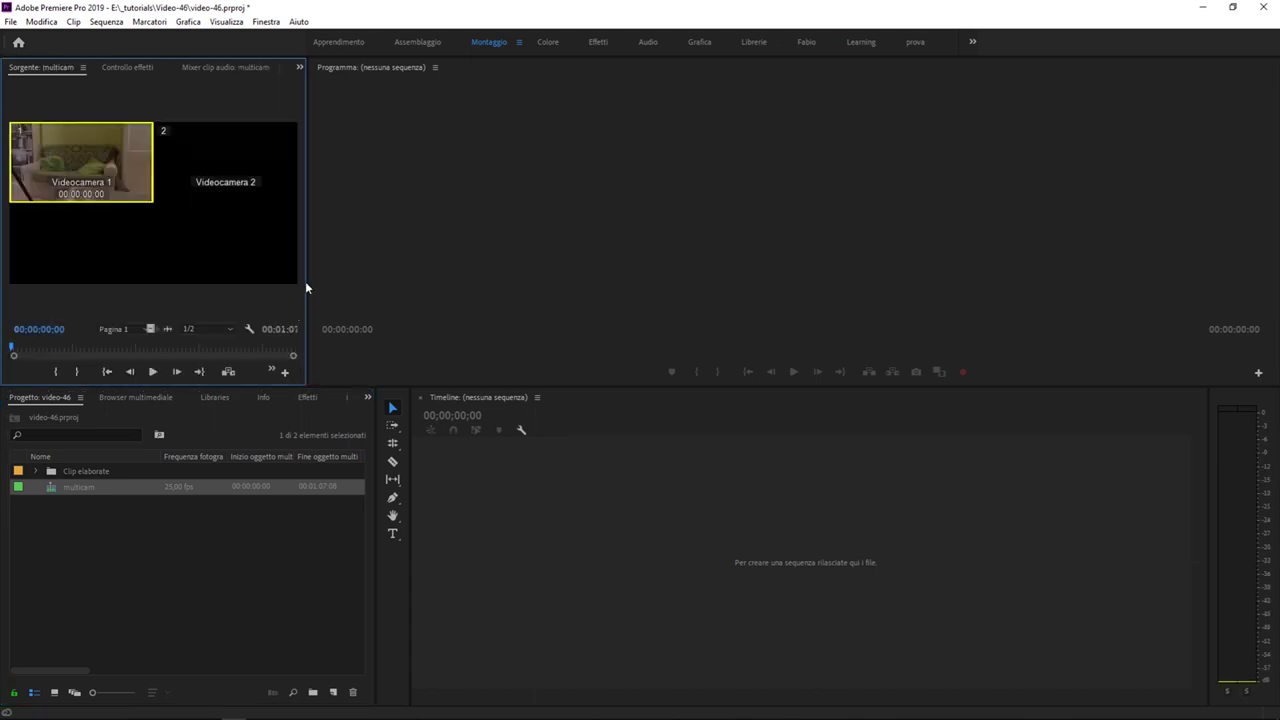
drag(306, 283, 576, 300)
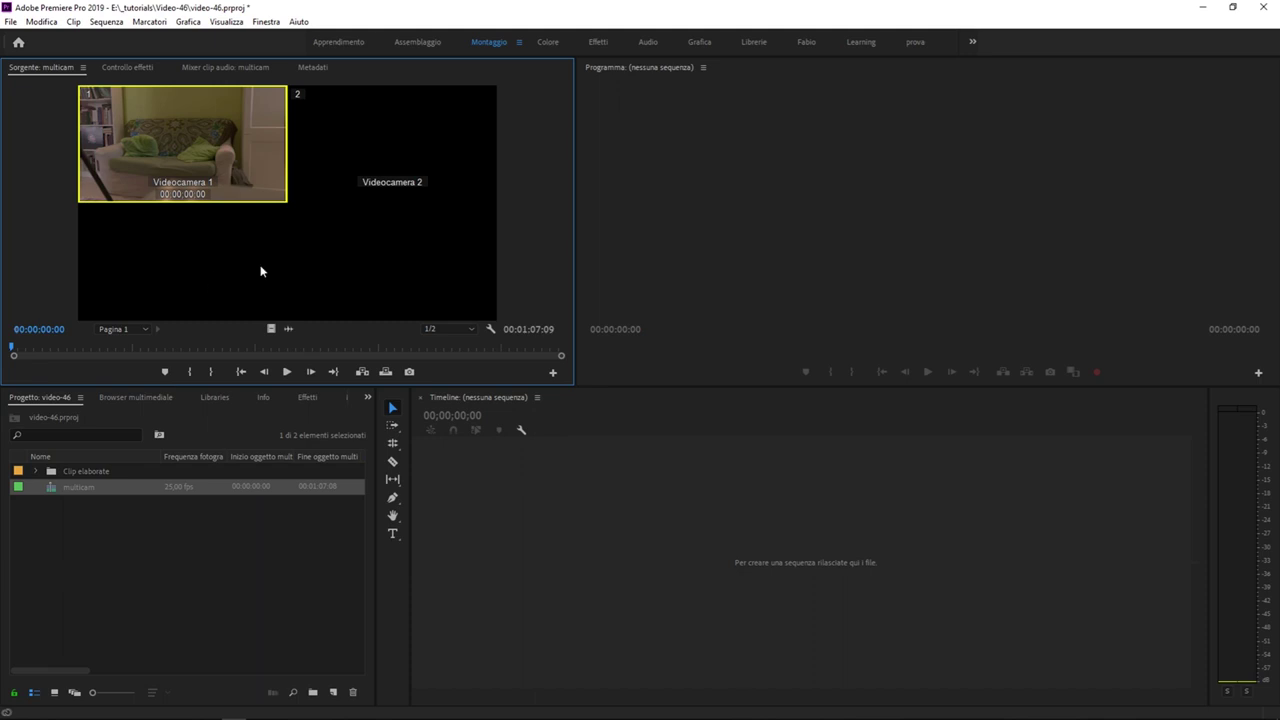
click(355, 158)
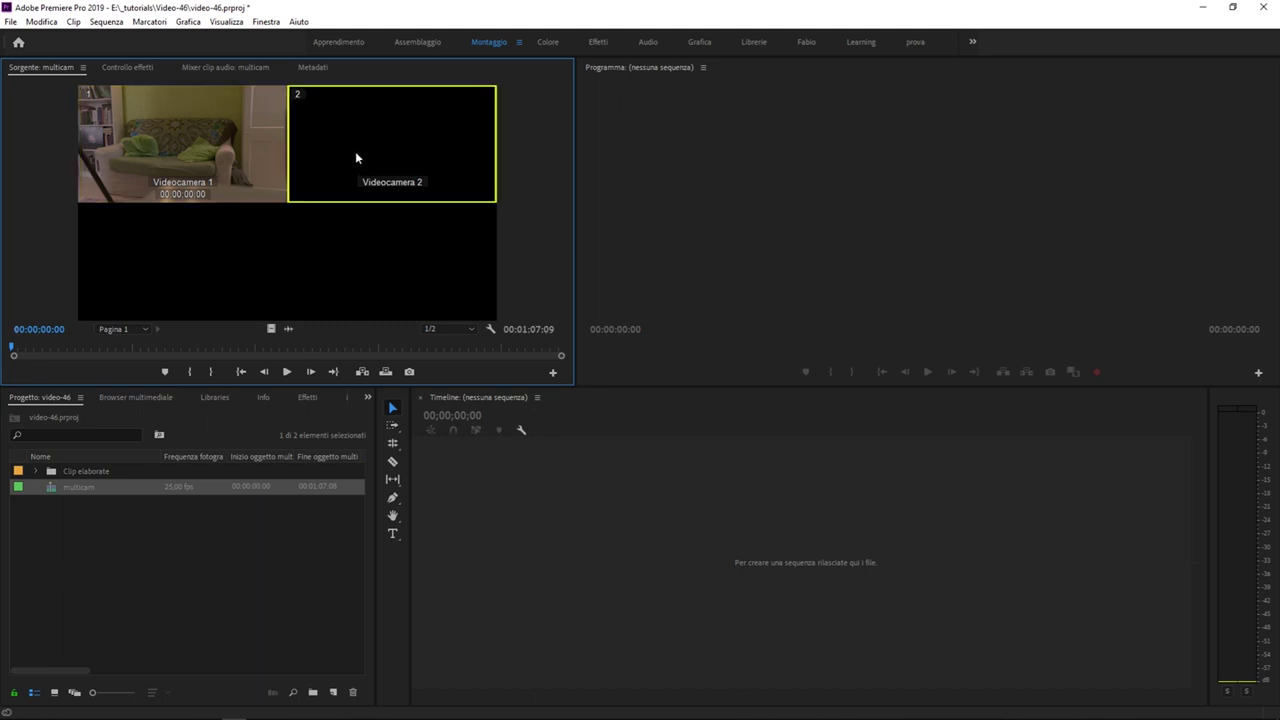
Step: Start a new sequence from the Project panel's Nuovo elemento > Sequenza
click(226, 537)
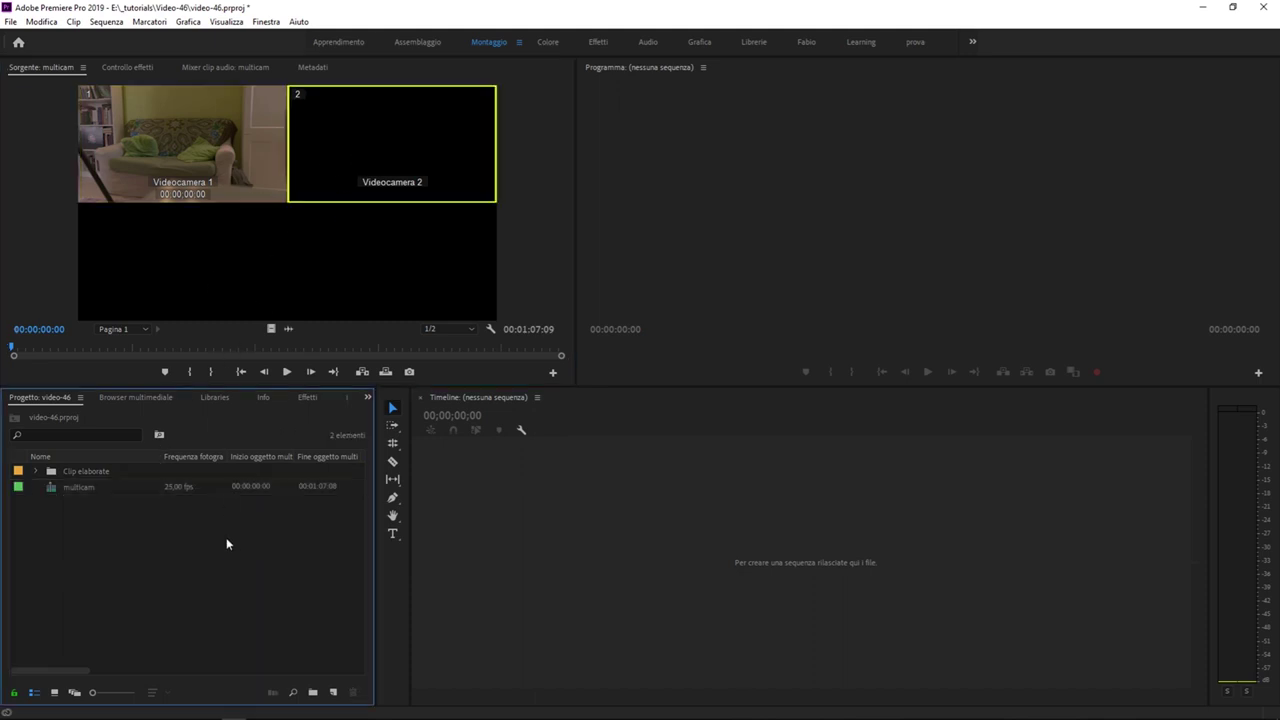
right_click(226, 537)
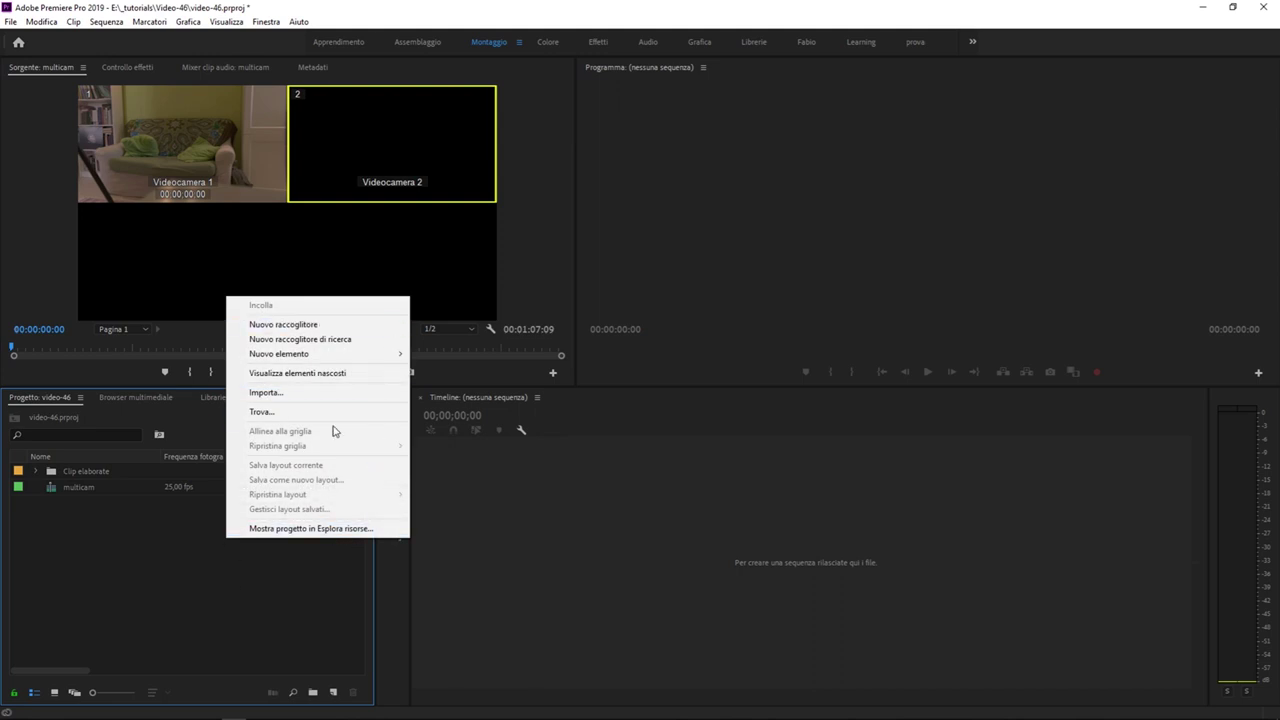
mouse_move(393, 357)
click(447, 354)
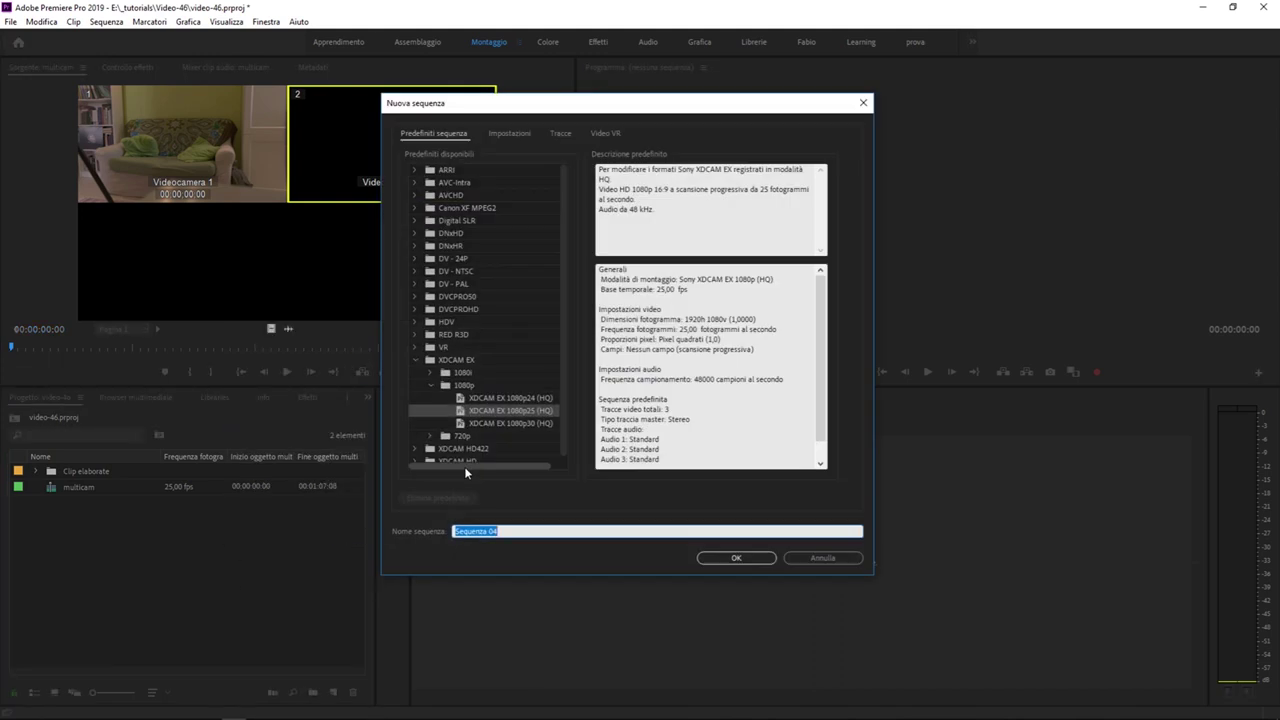
Step: Create Sequenza 04, drop the multicam clip on it, and keep existing settings
click(745, 556)
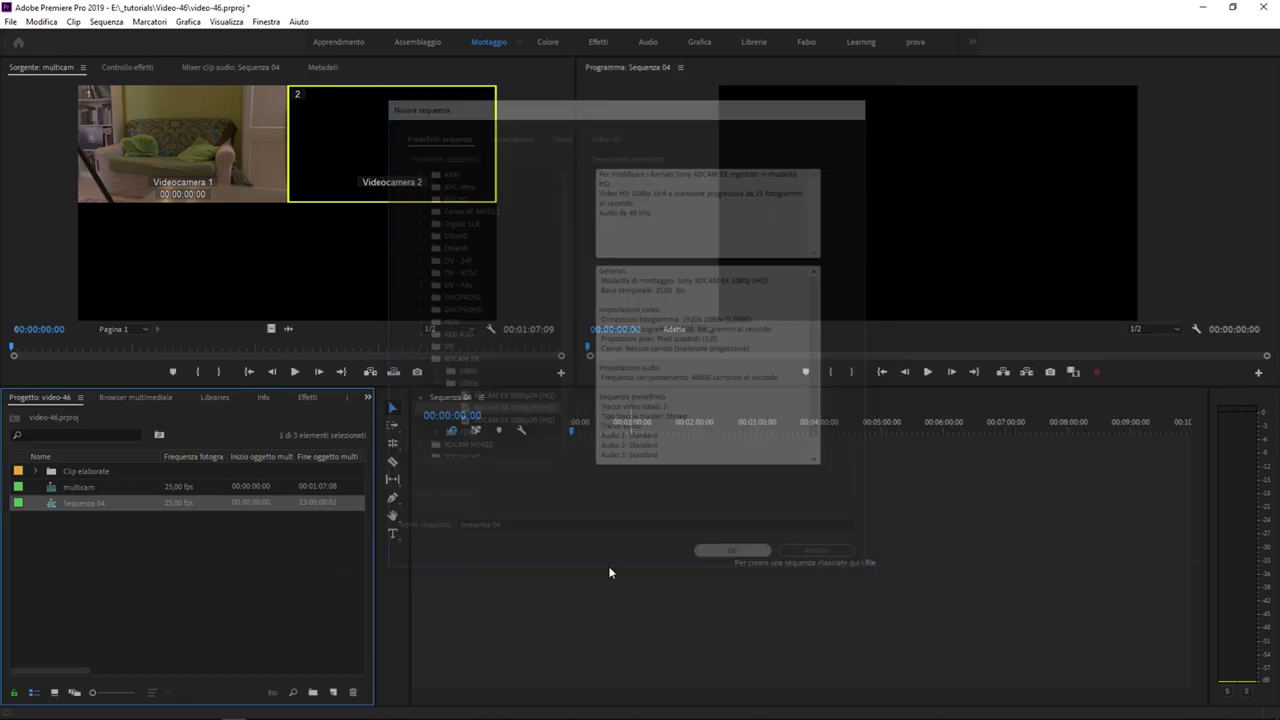
drag(45, 493, 614, 526)
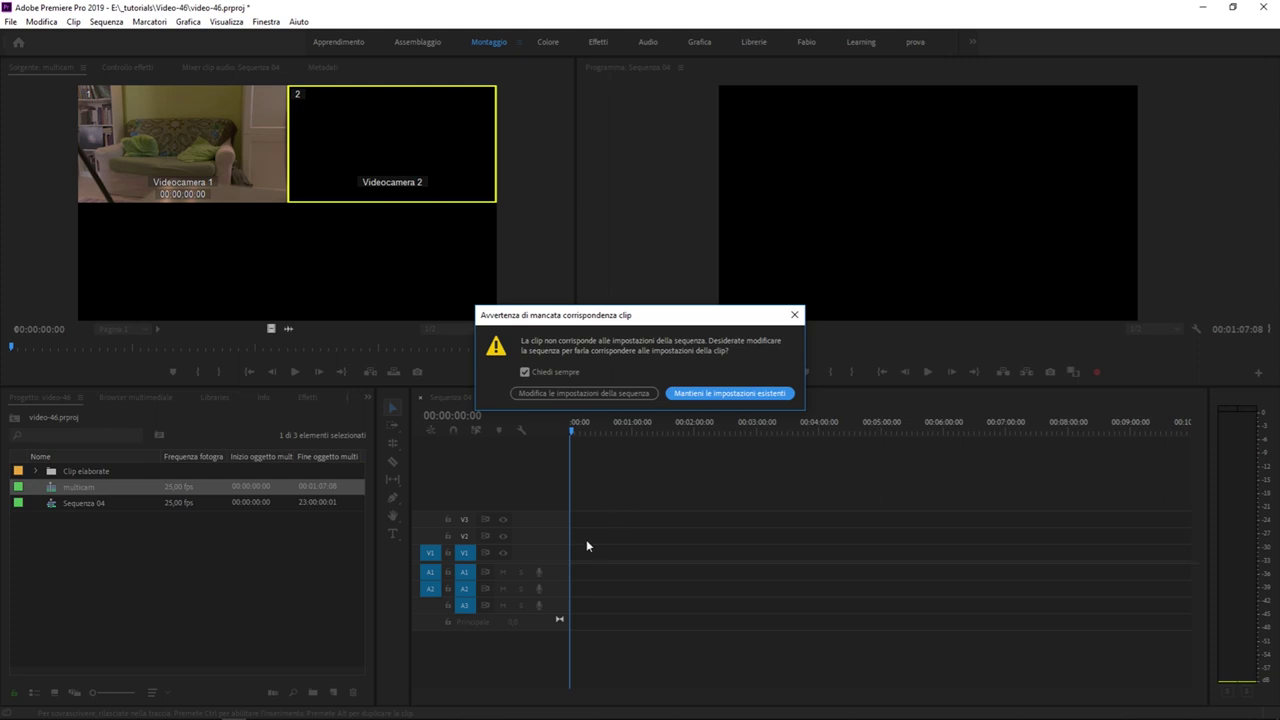
click(724, 393)
Step: Inspect the multicam clip in Sequenza 04, zooming in and selecting its A1 and A2 audio
click(607, 432)
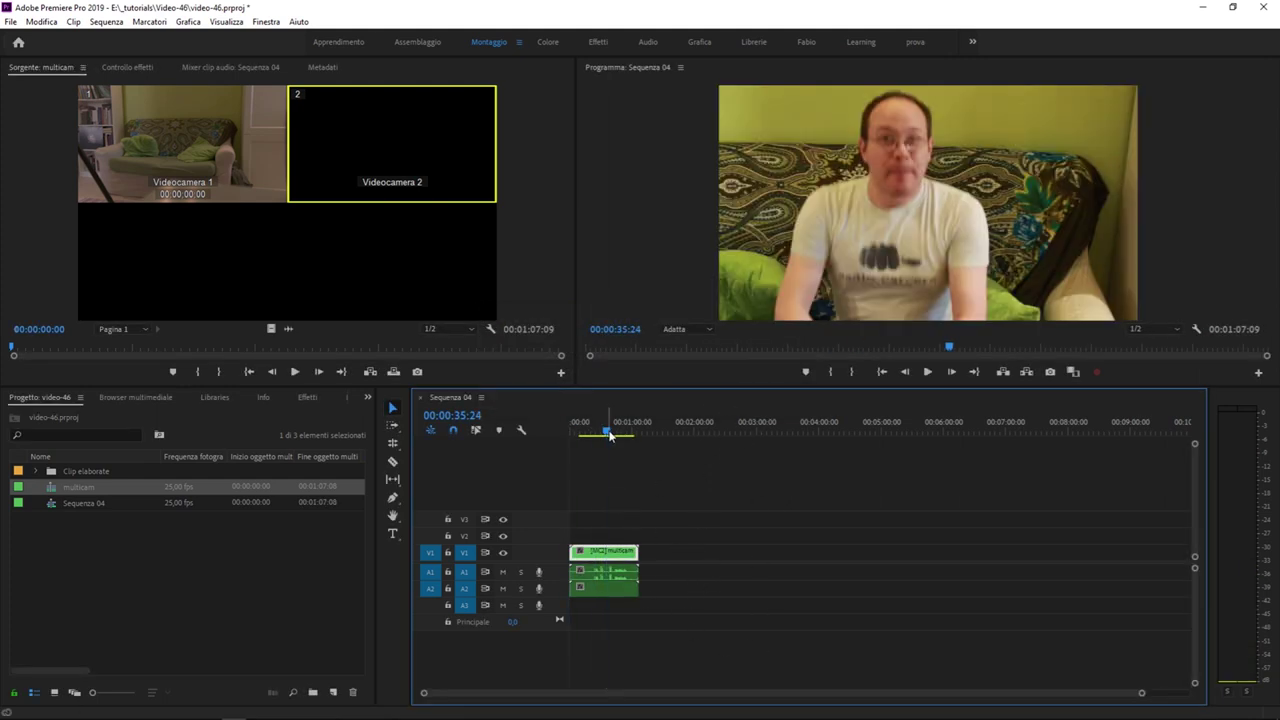
drag(610, 434, 592, 432)
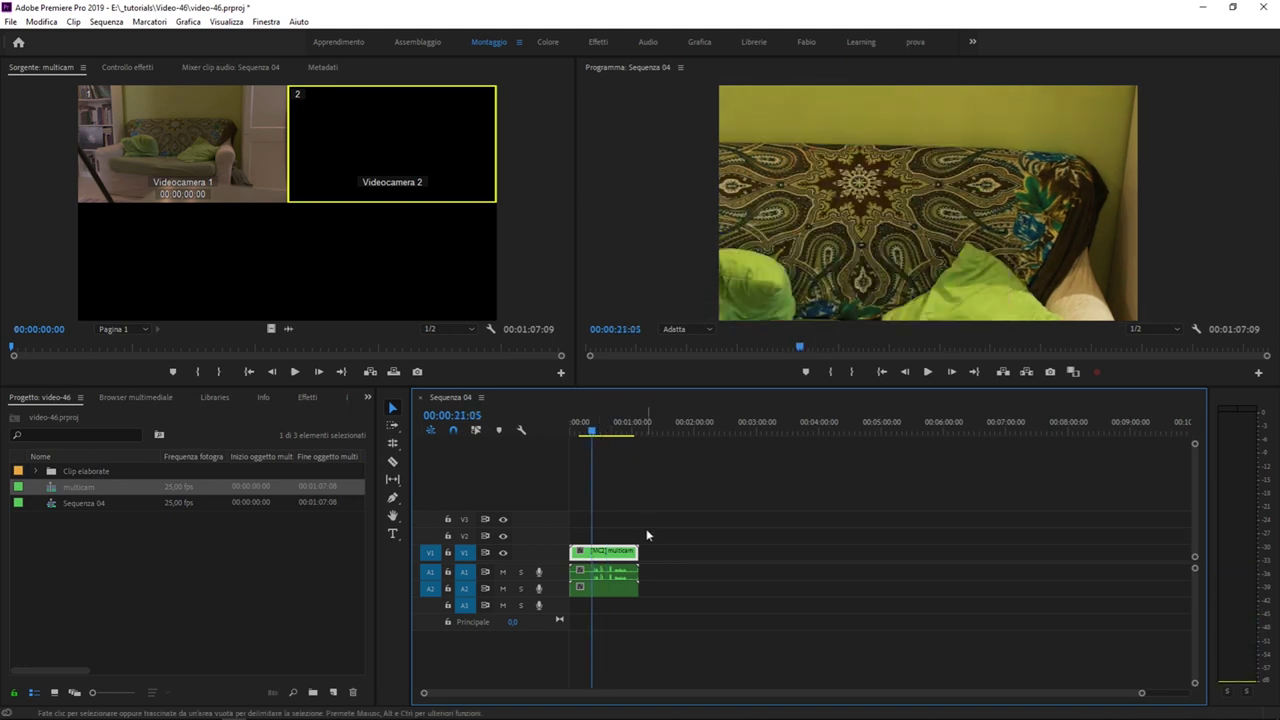
drag(635, 502, 598, 622)
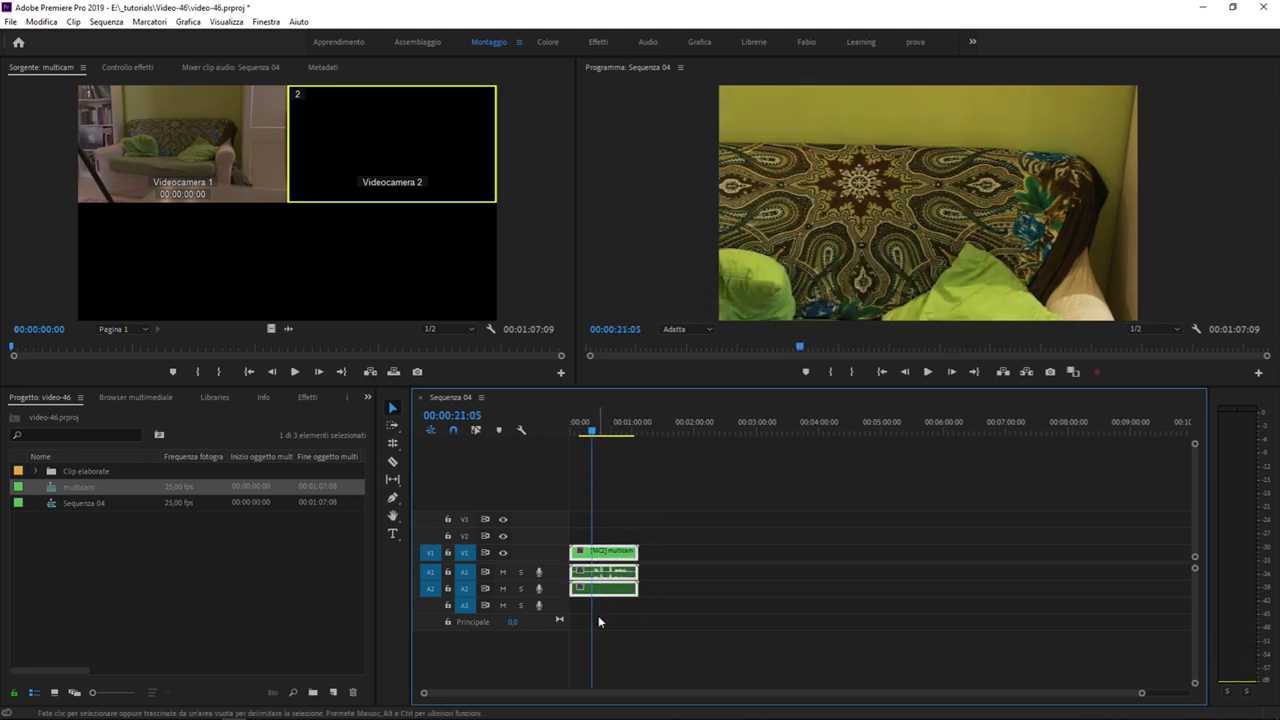
key(equal)
key(equal)
key(equal)
key(minus)
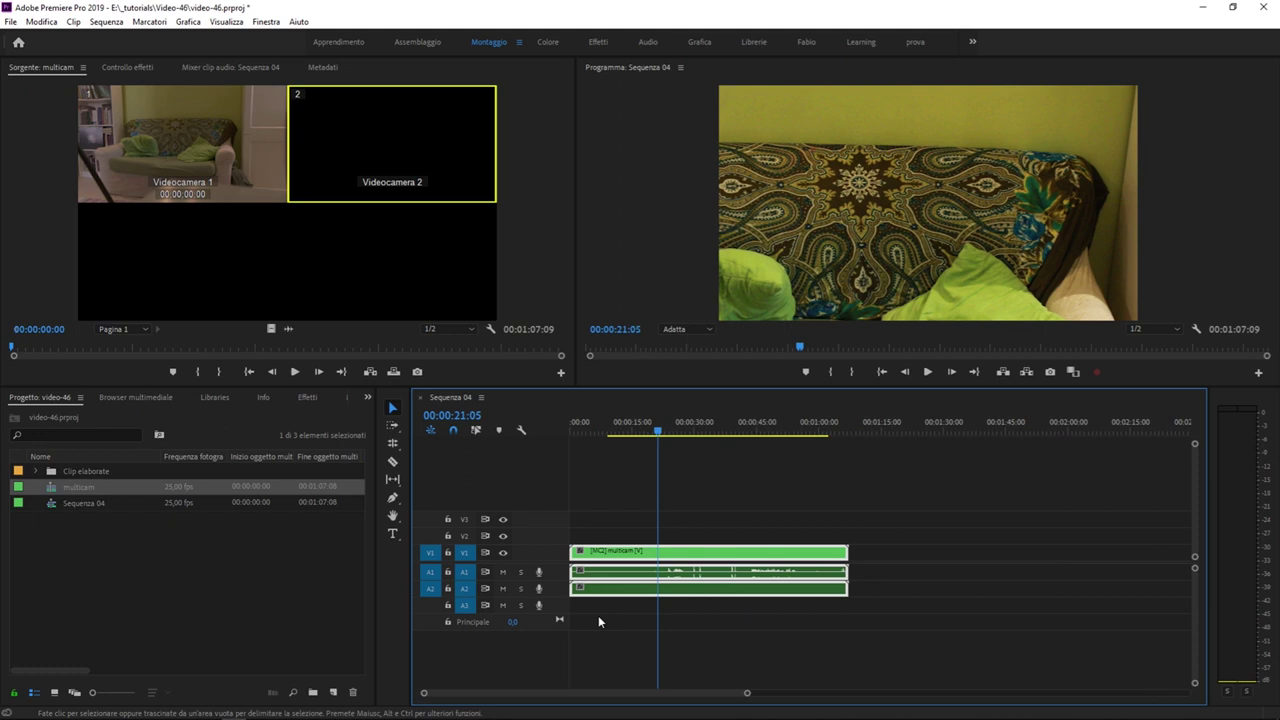
key(equal)
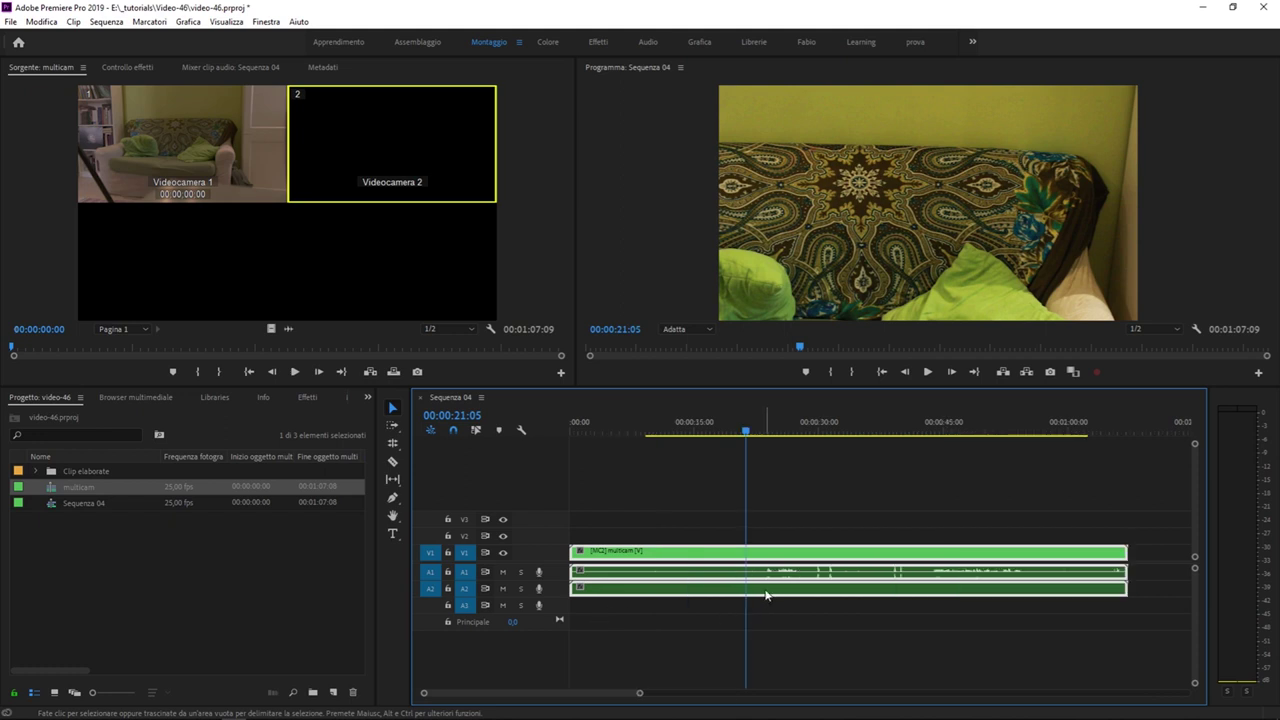
click(758, 608)
click(793, 592)
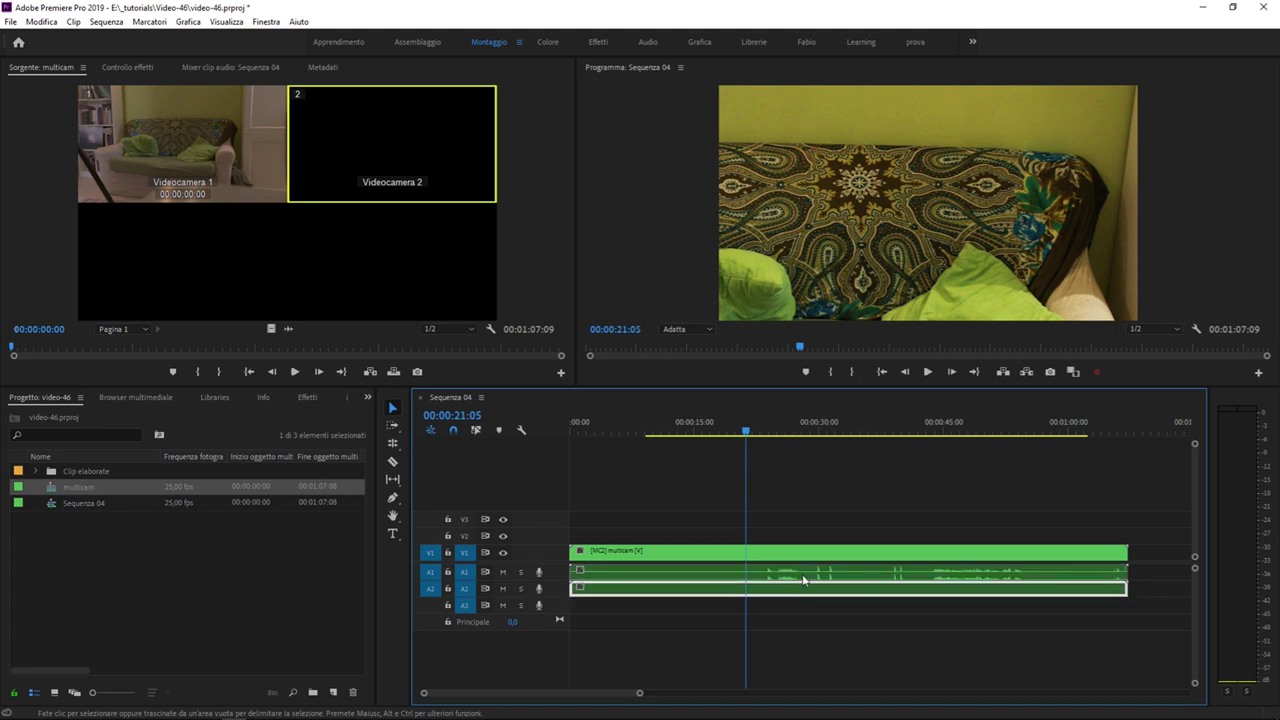
click(803, 578)
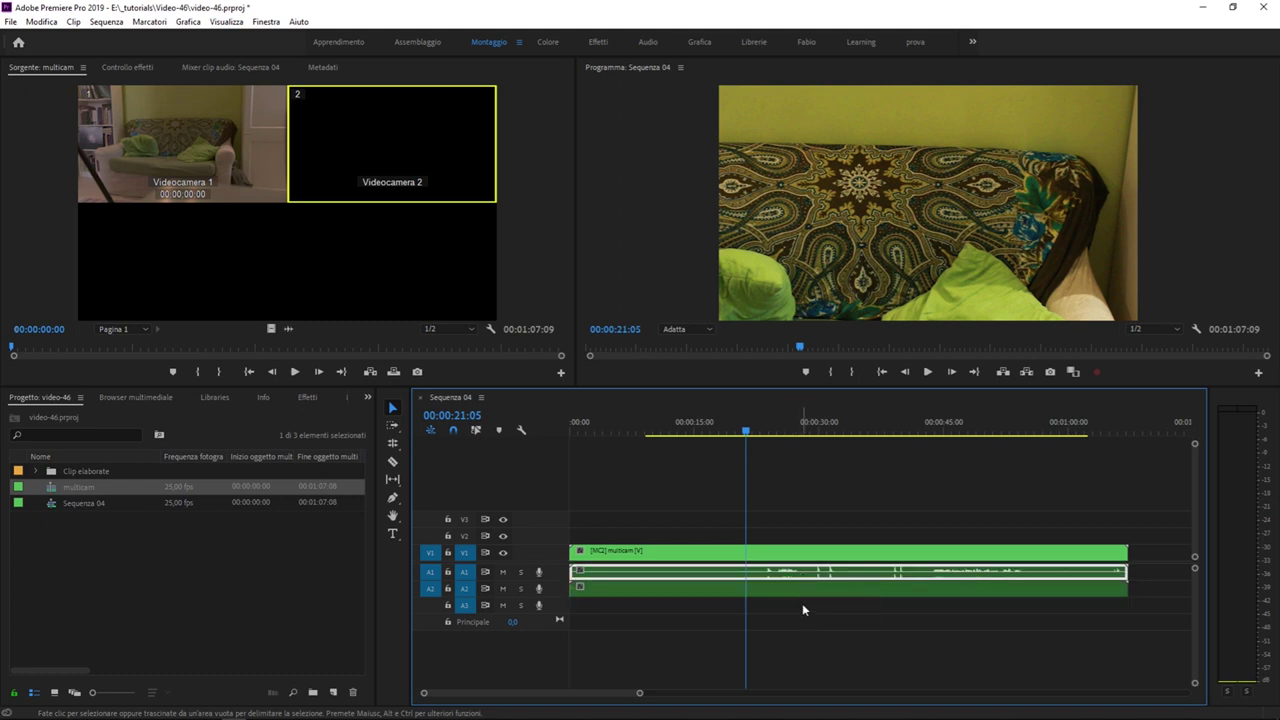
click(804, 594)
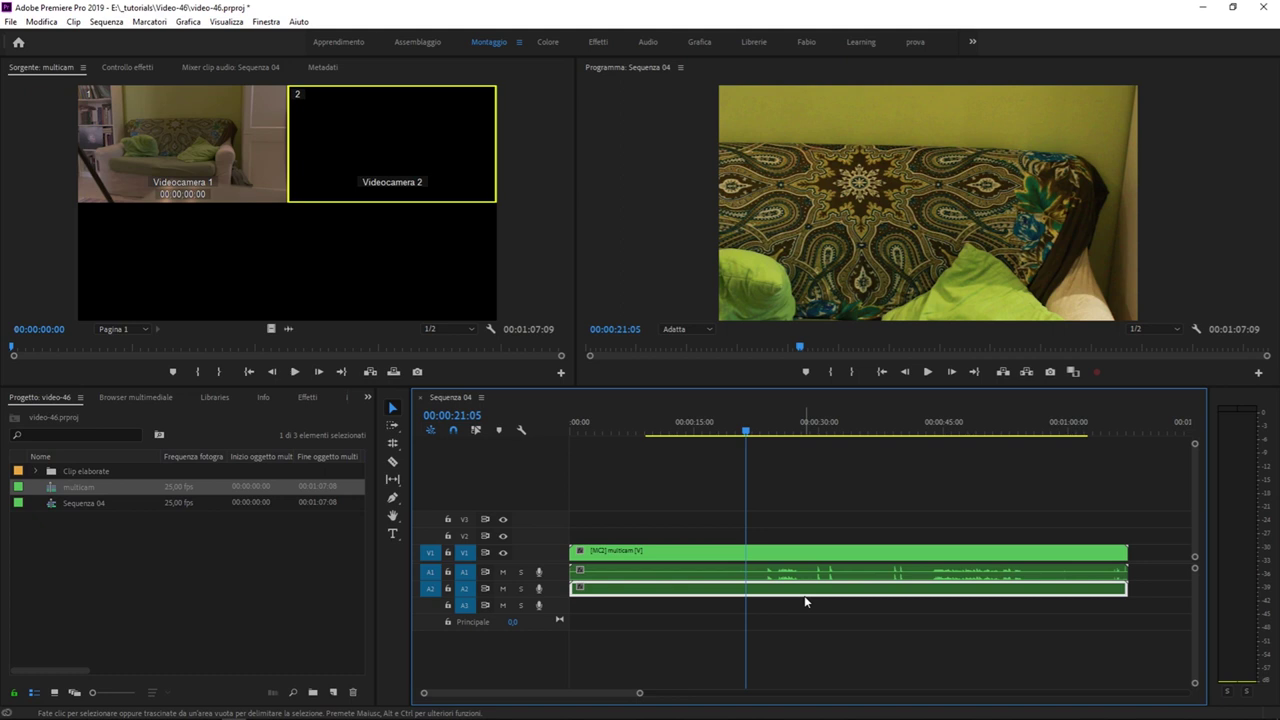
click(962, 578)
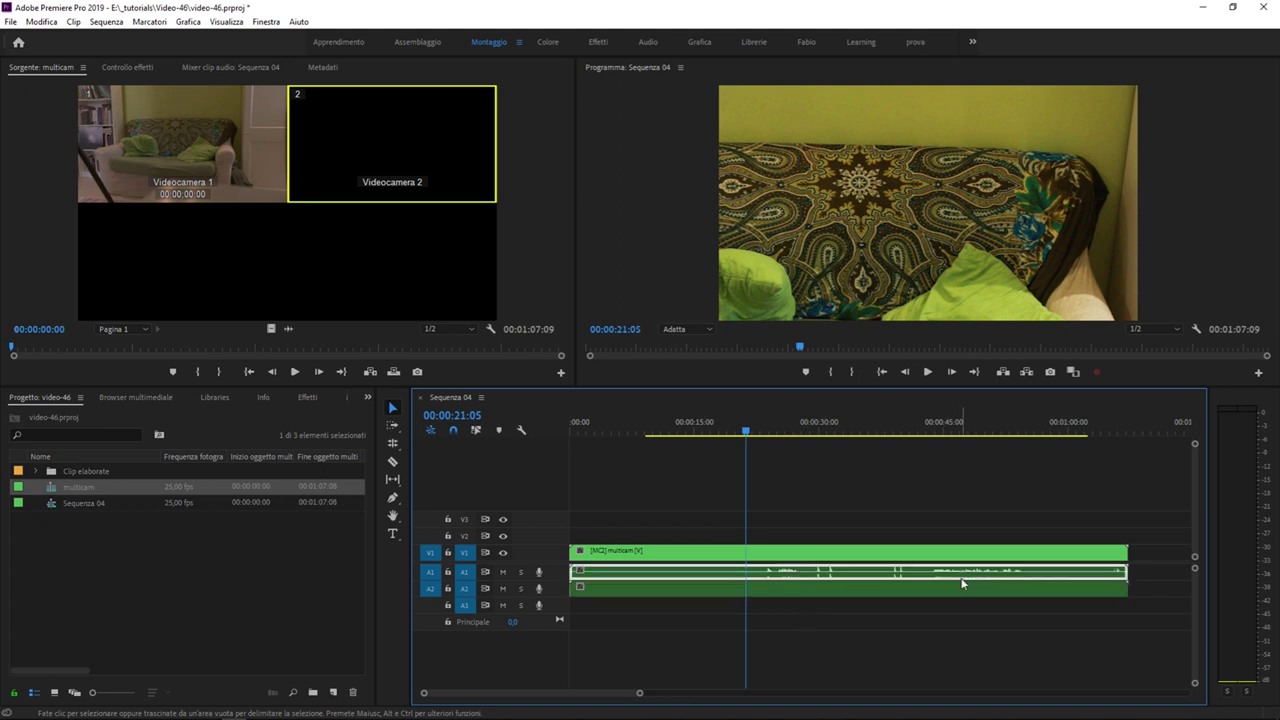
click(764, 589)
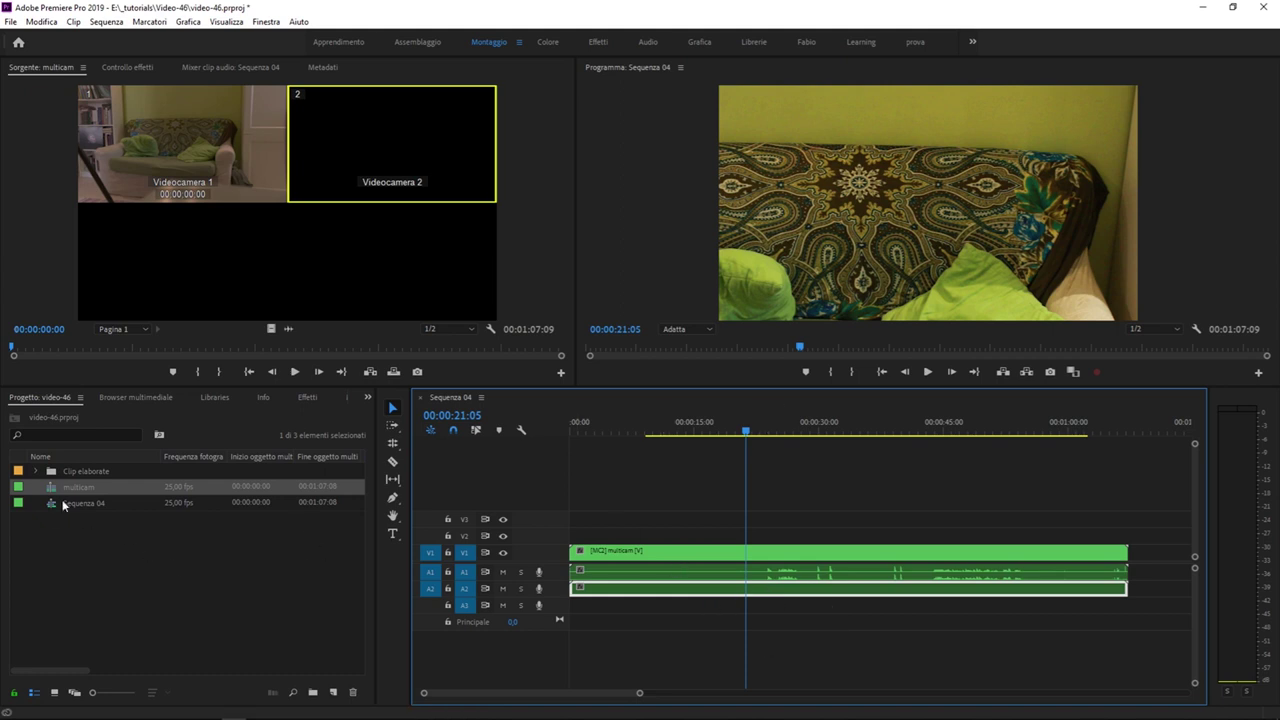
Step: Expand the Clip elaborate bin and select MVI_6882.MOV
click(84, 508)
click(35, 471)
click(81, 488)
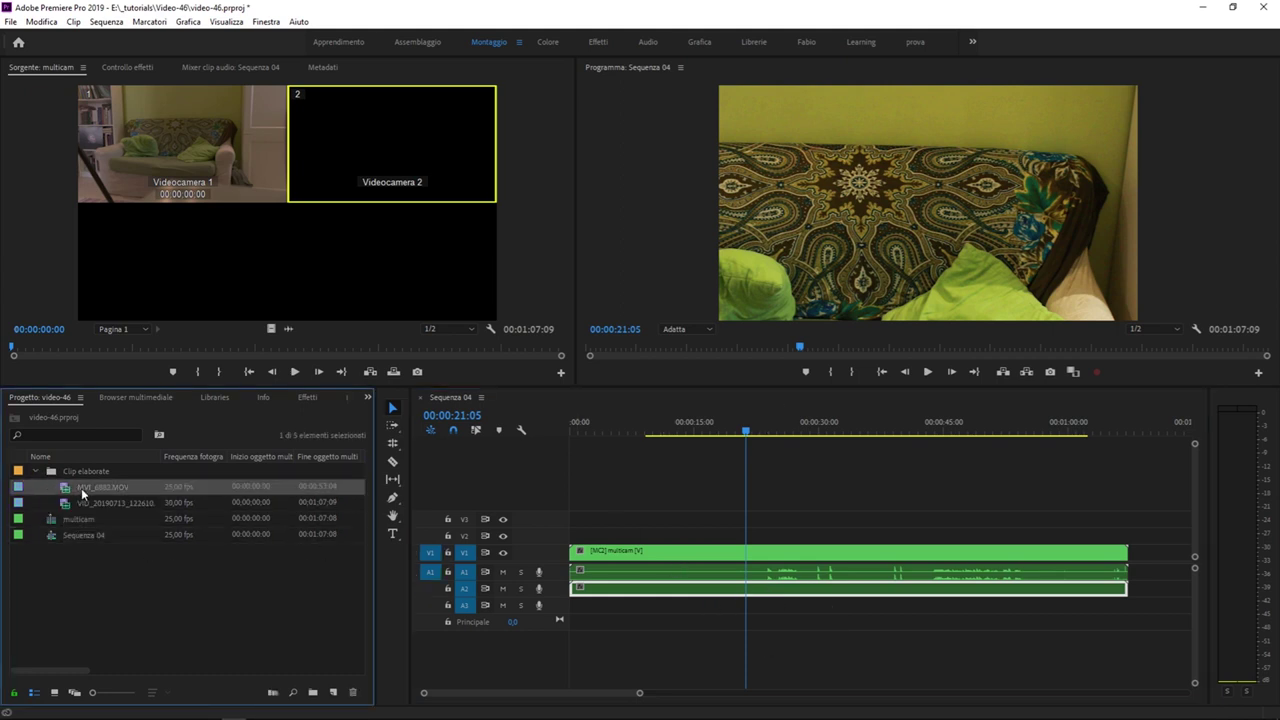
shift+click(92, 505)
right_click(92, 505)
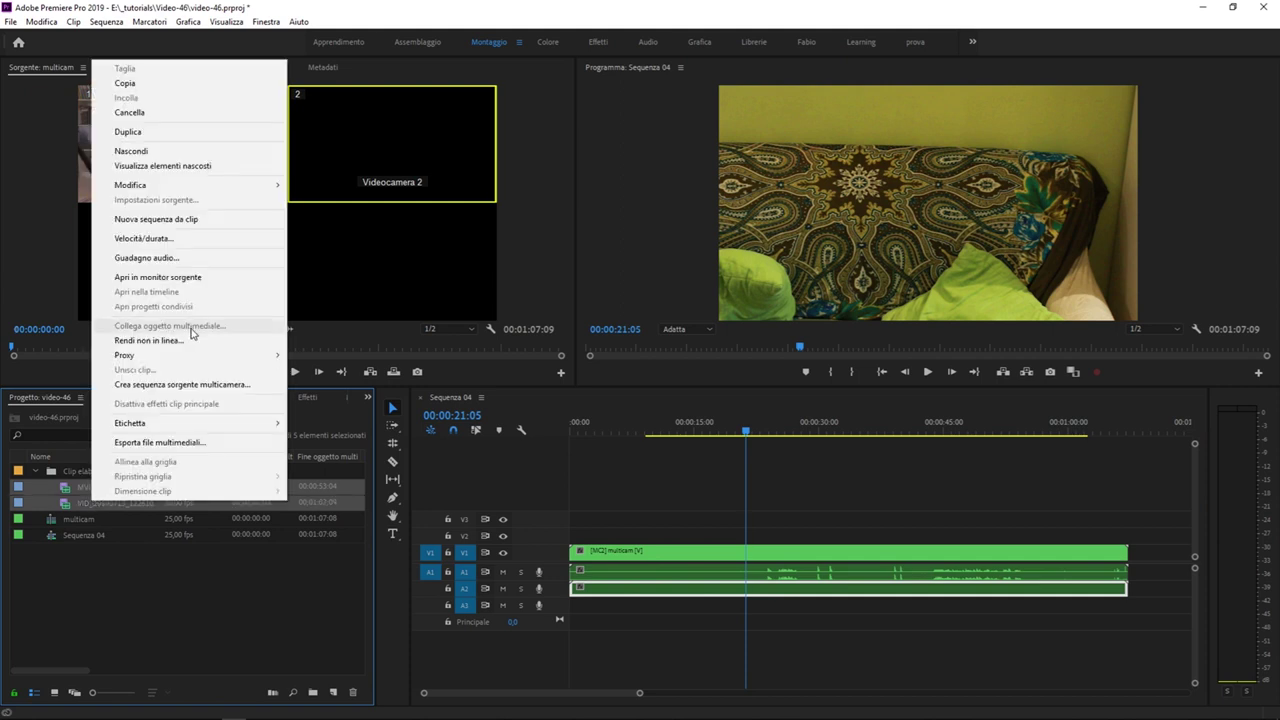
click(245, 385)
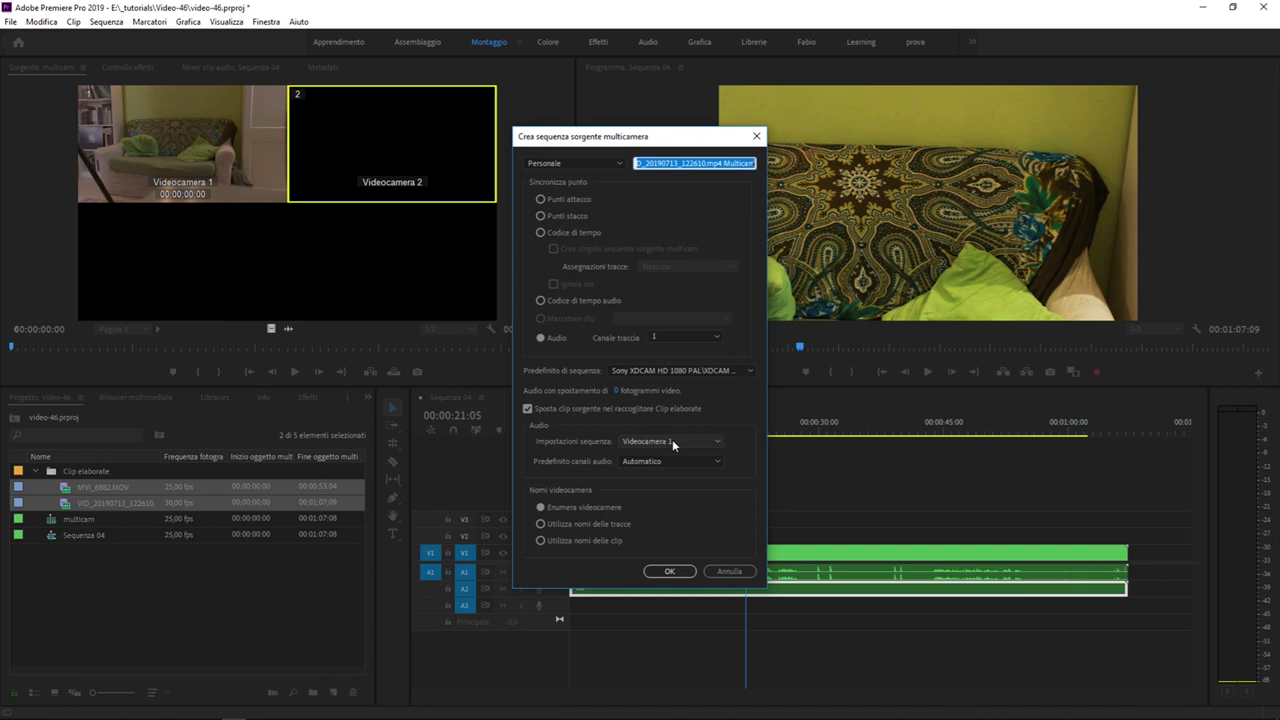
click(764, 589)
key(Return)
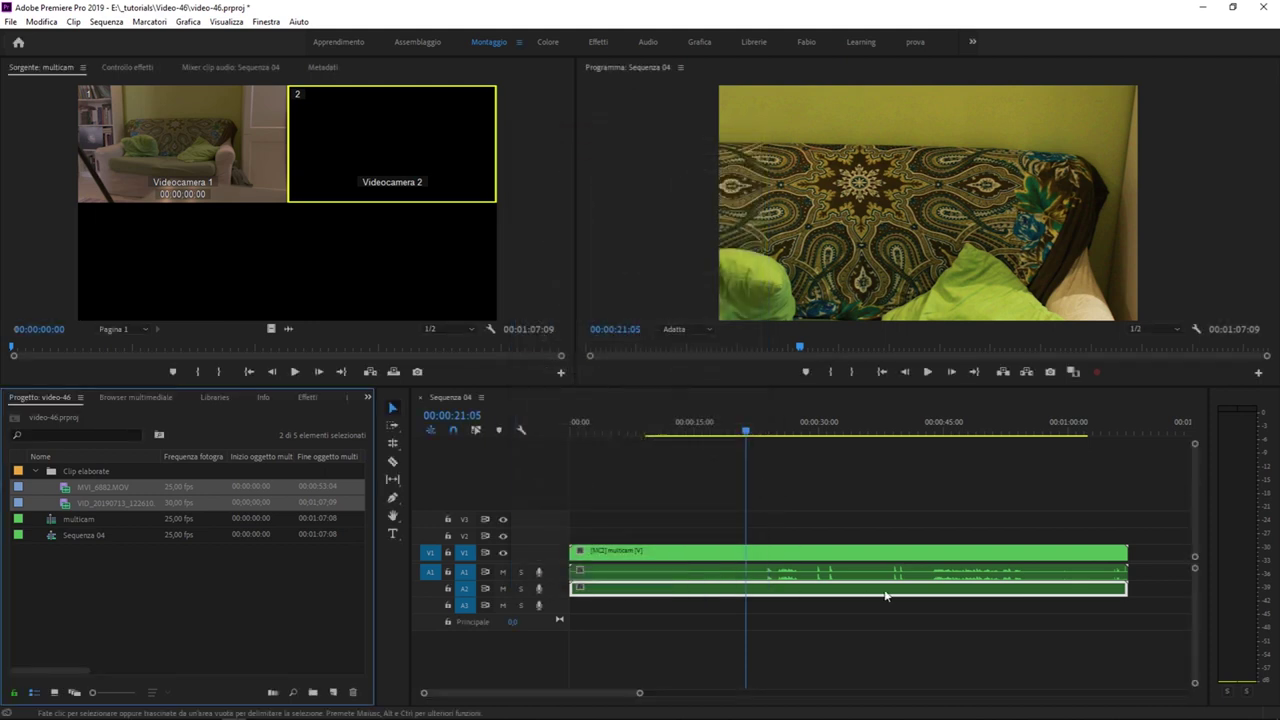
click(828, 570)
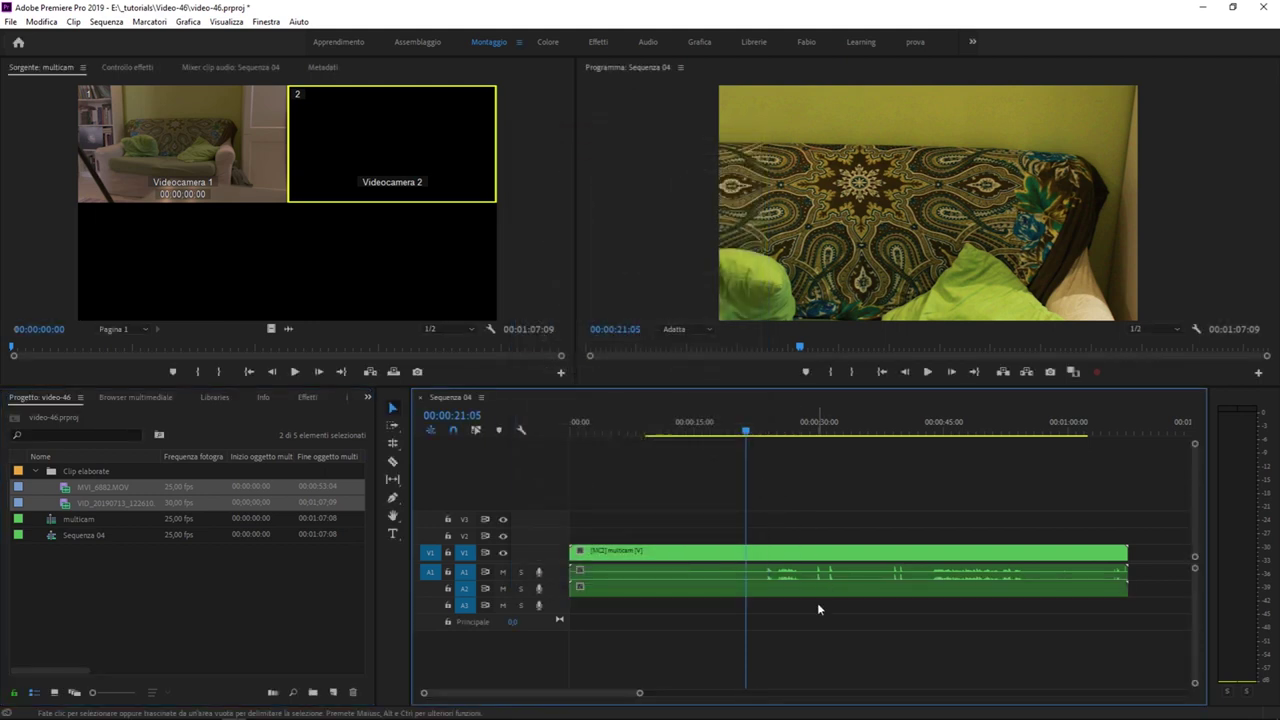
key(minus)
key(minus)
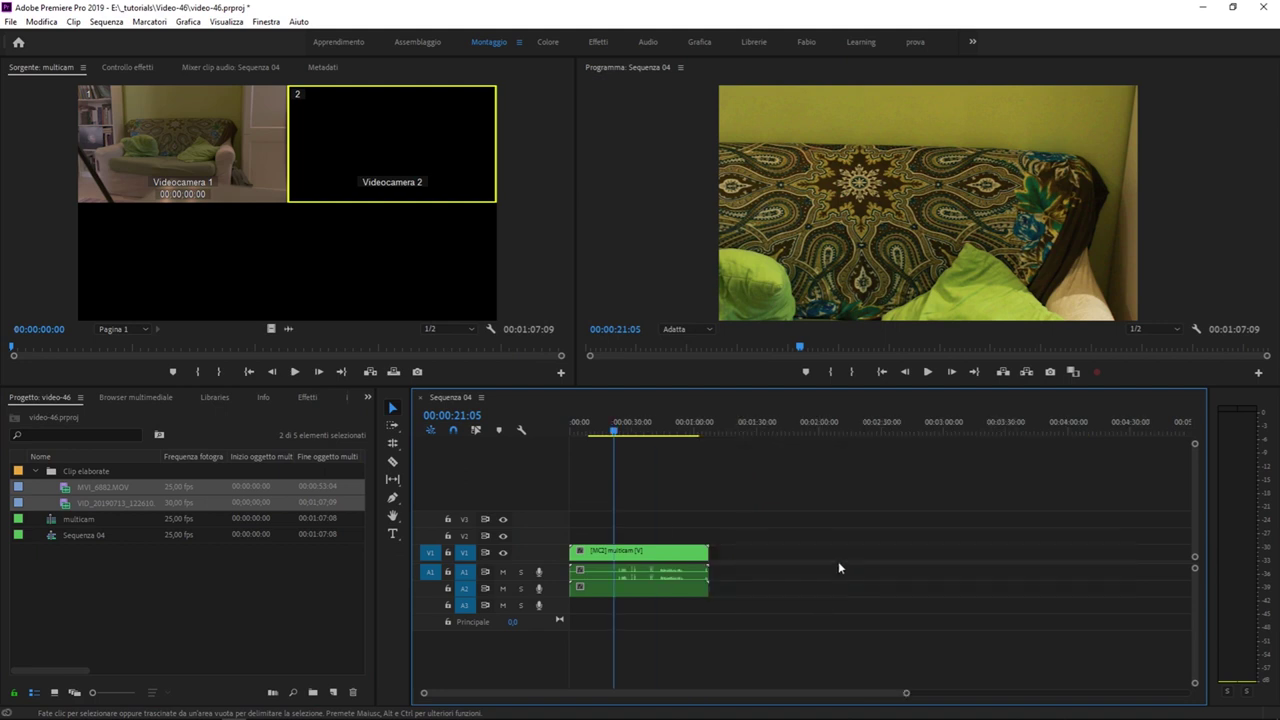
Step: Set the Program monitor to Multi-videocamera view and arm live switch recording
right_click(826, 170)
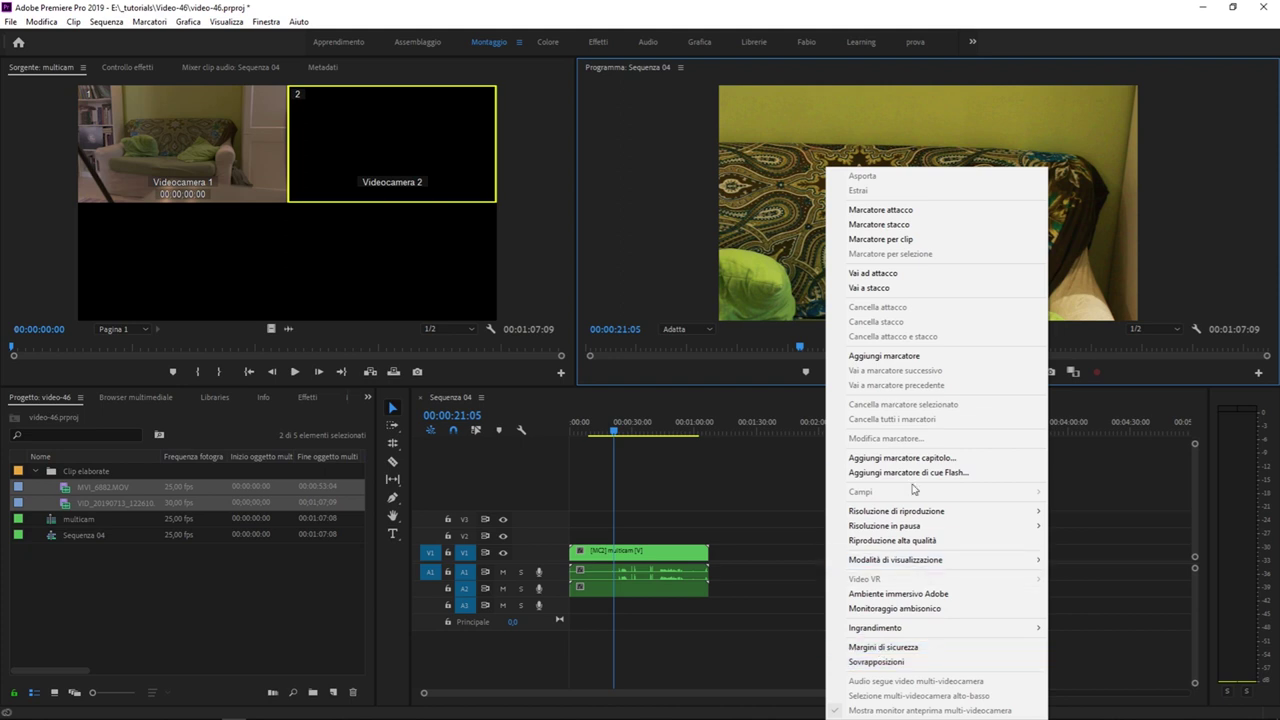
mouse_move(950, 559)
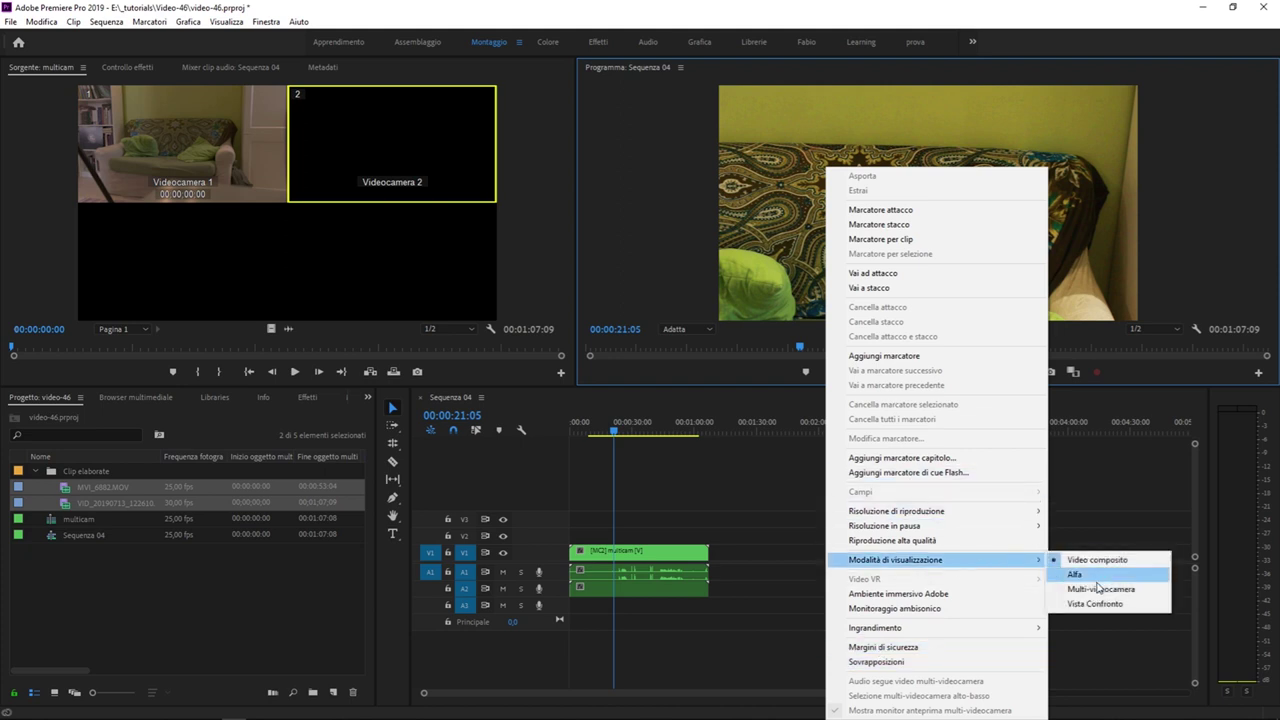
click(1096, 588)
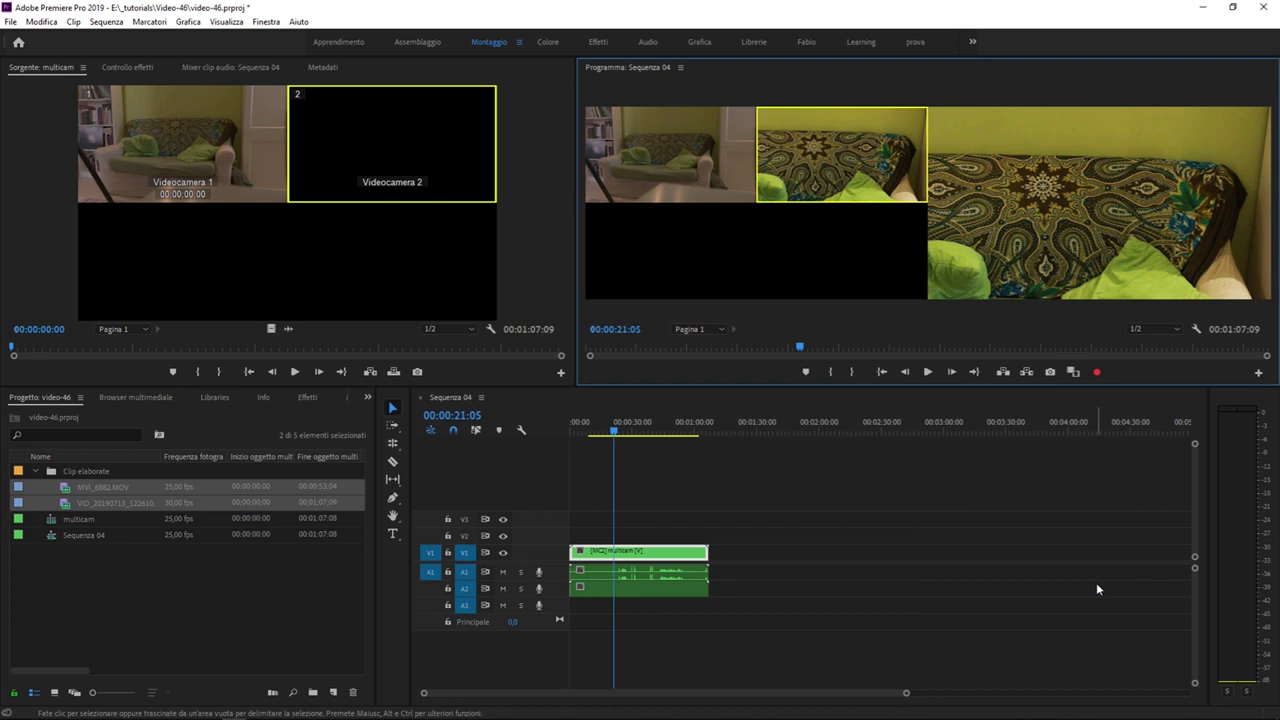
click(1096, 372)
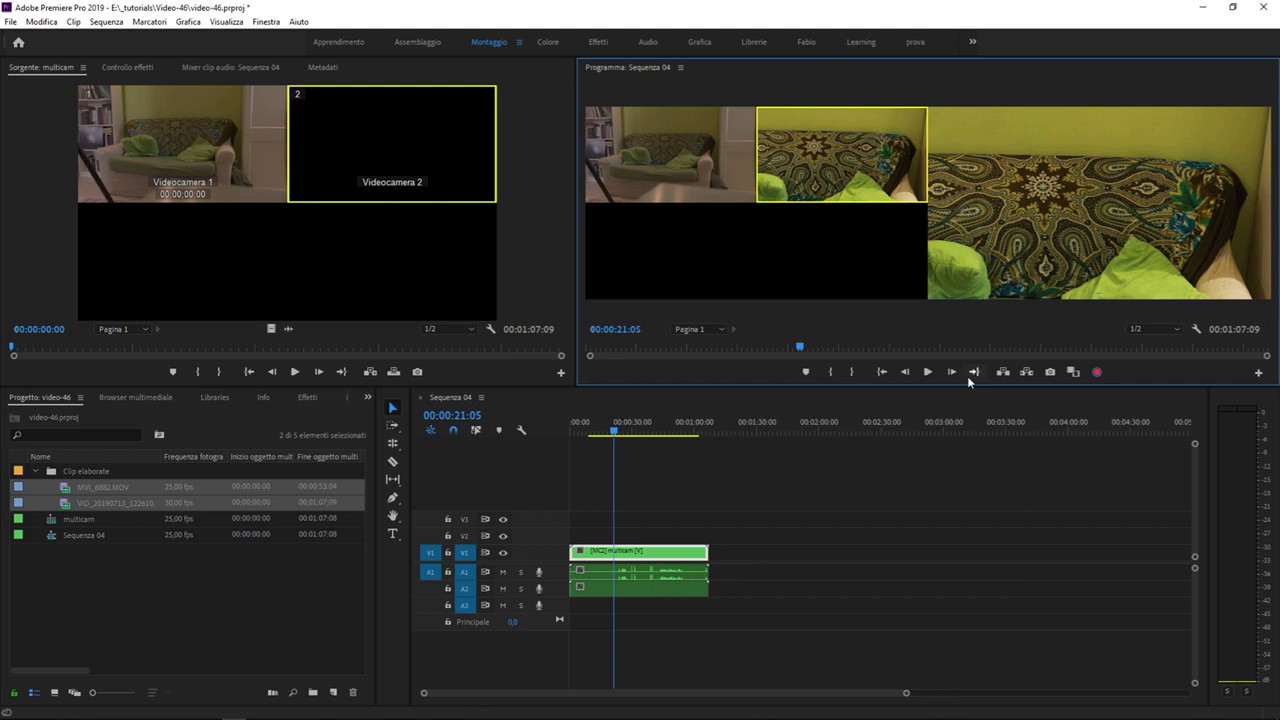
Step: During playback, cut to camera 1 then camera 2, then select all timeline clips
click(801, 482)
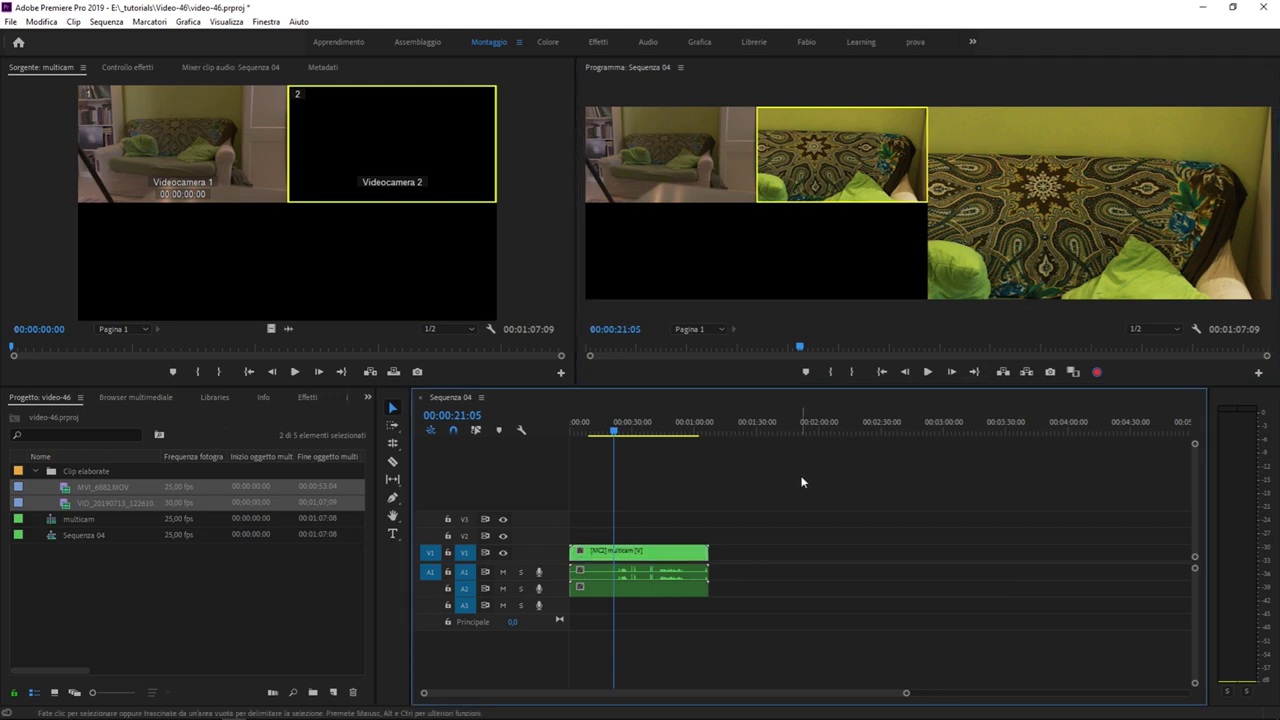
key(space)
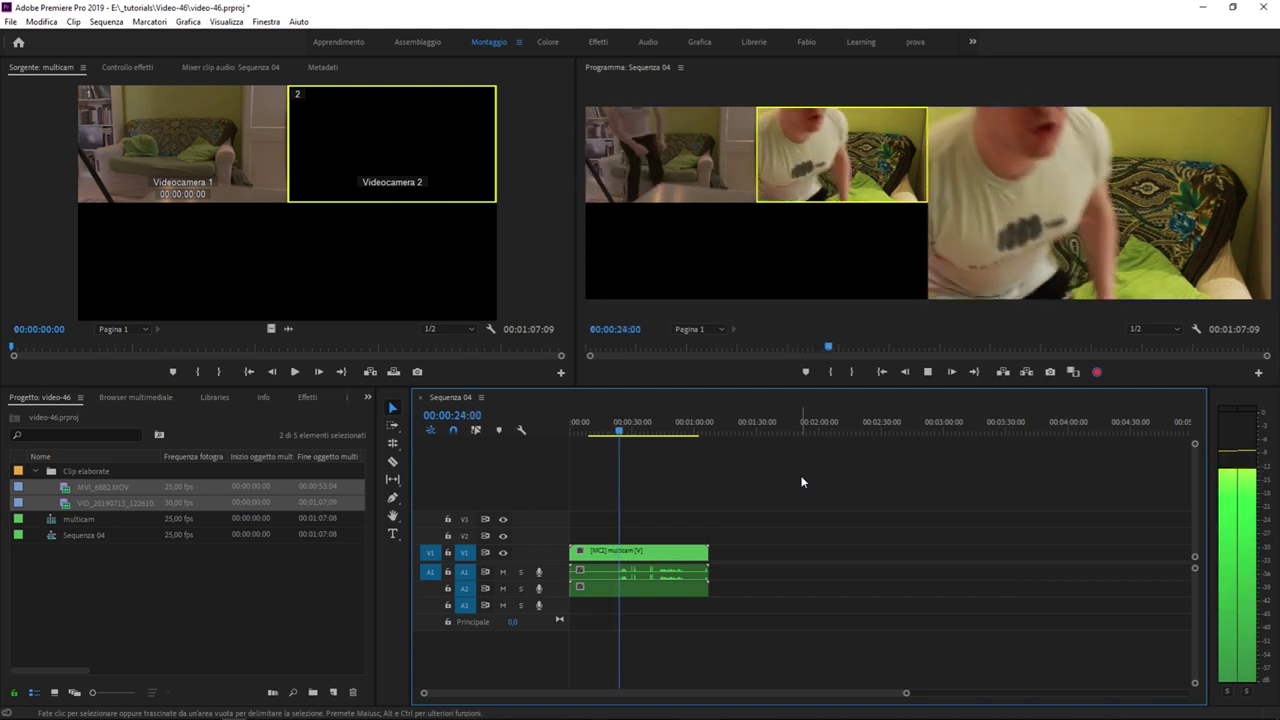
key(1)
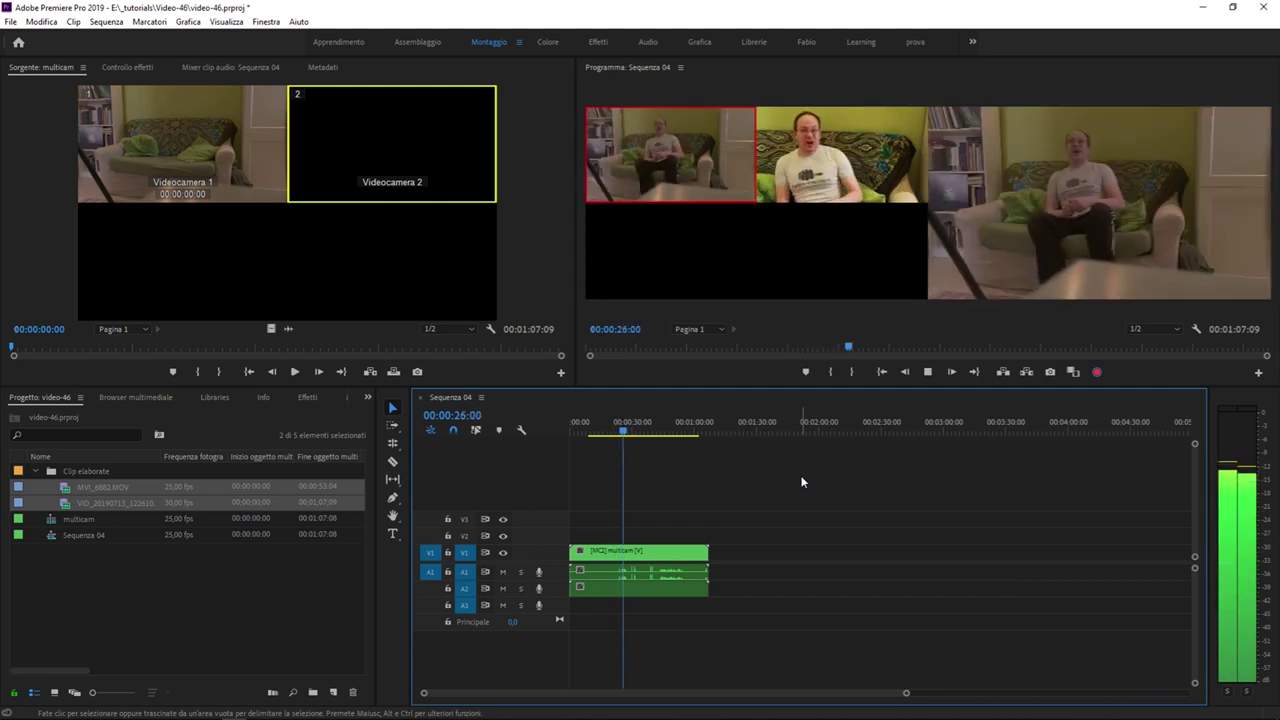
key(2)
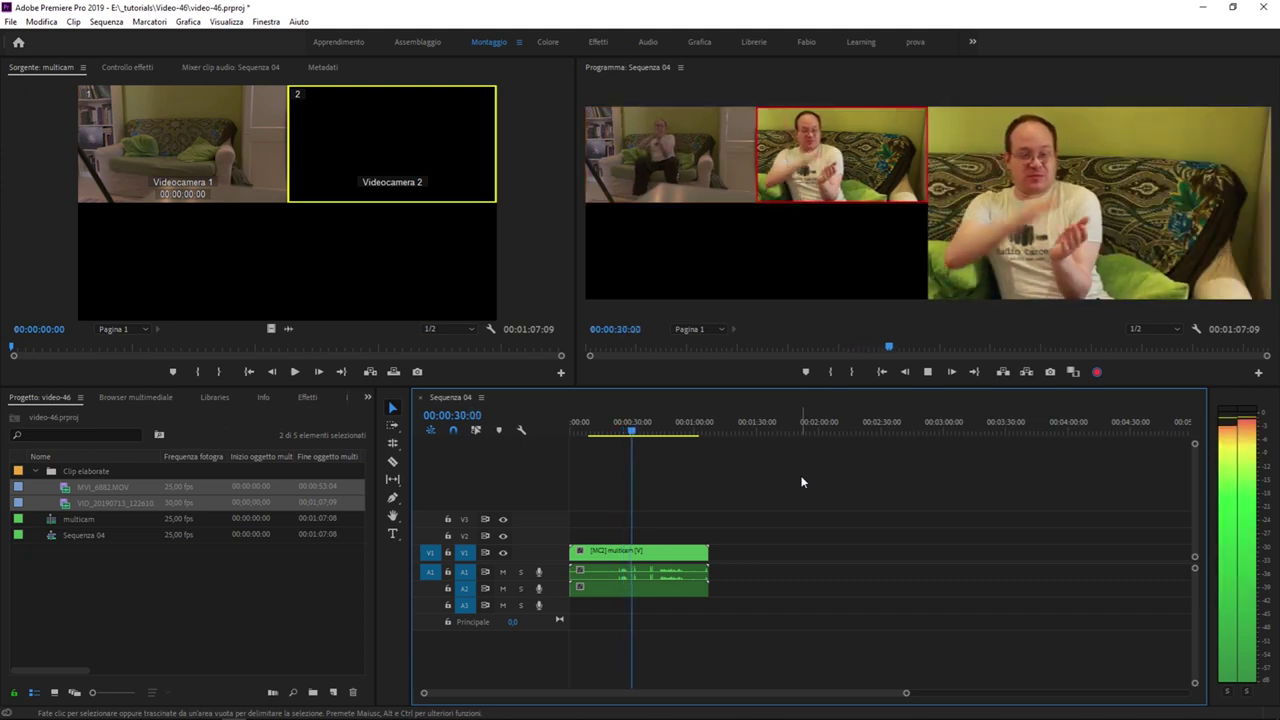
key(space)
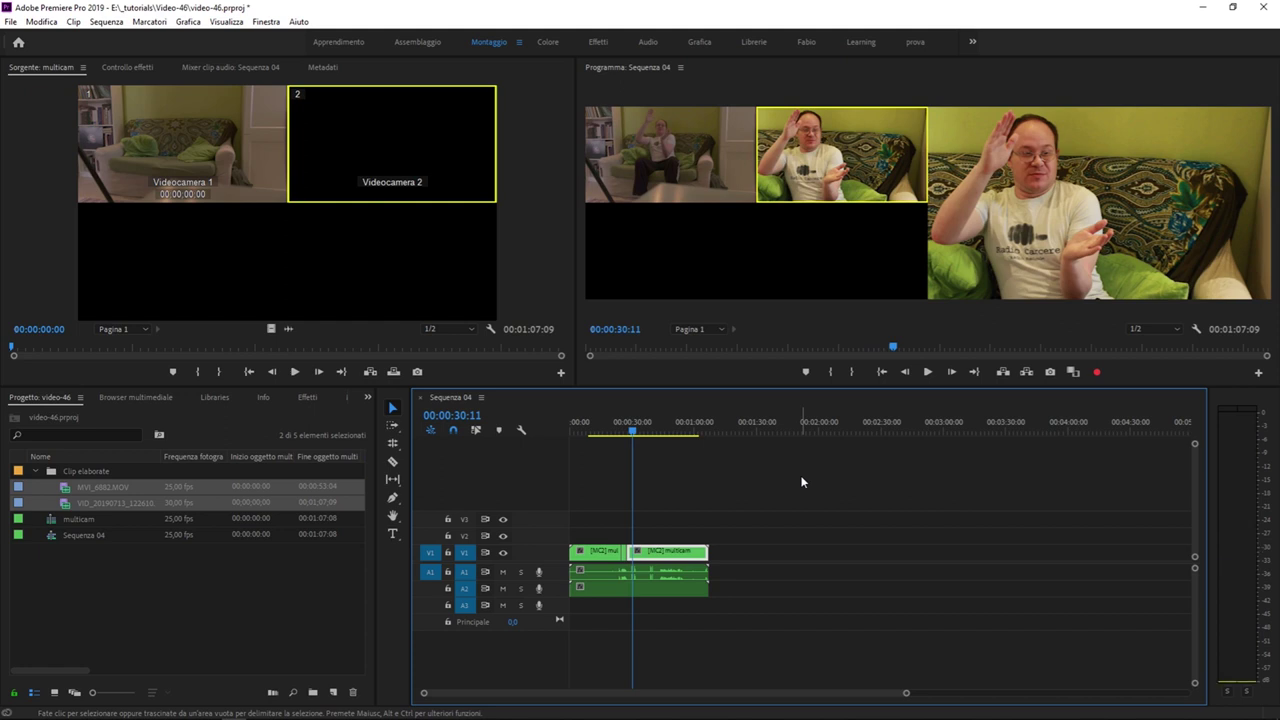
key(equal)
key(equal)
key(equal)
key(minus)
key(minus)
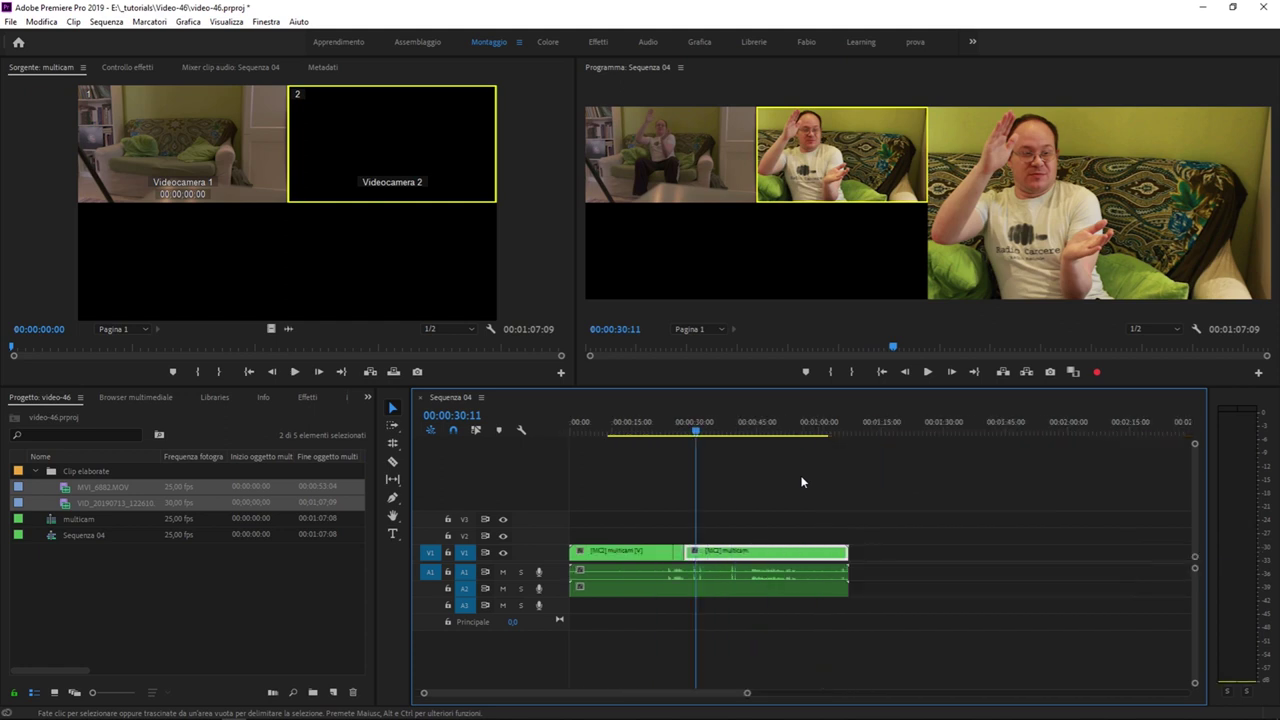
click(844, 495)
key(ctrl+a)
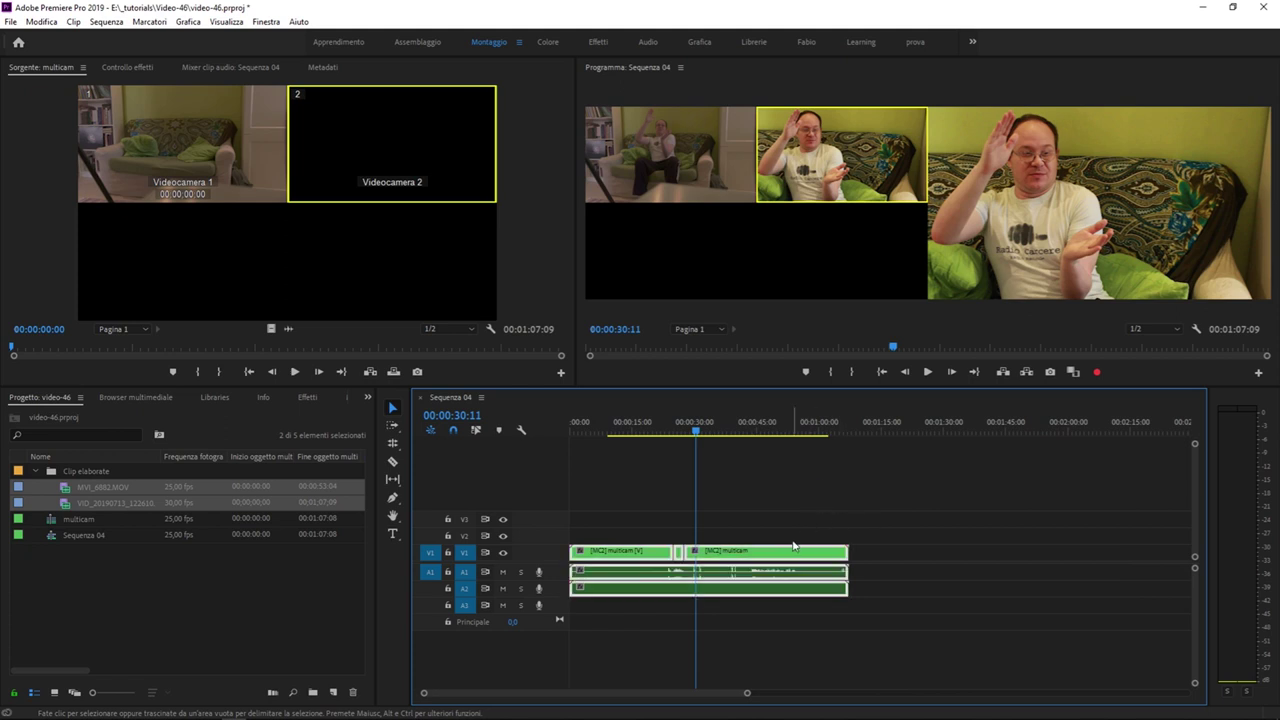
Step: Flatten the selected V1 multicam clips into MVI_6882.MOV clips using Multi-videocamera > Appiattisci
right_click(775, 555)
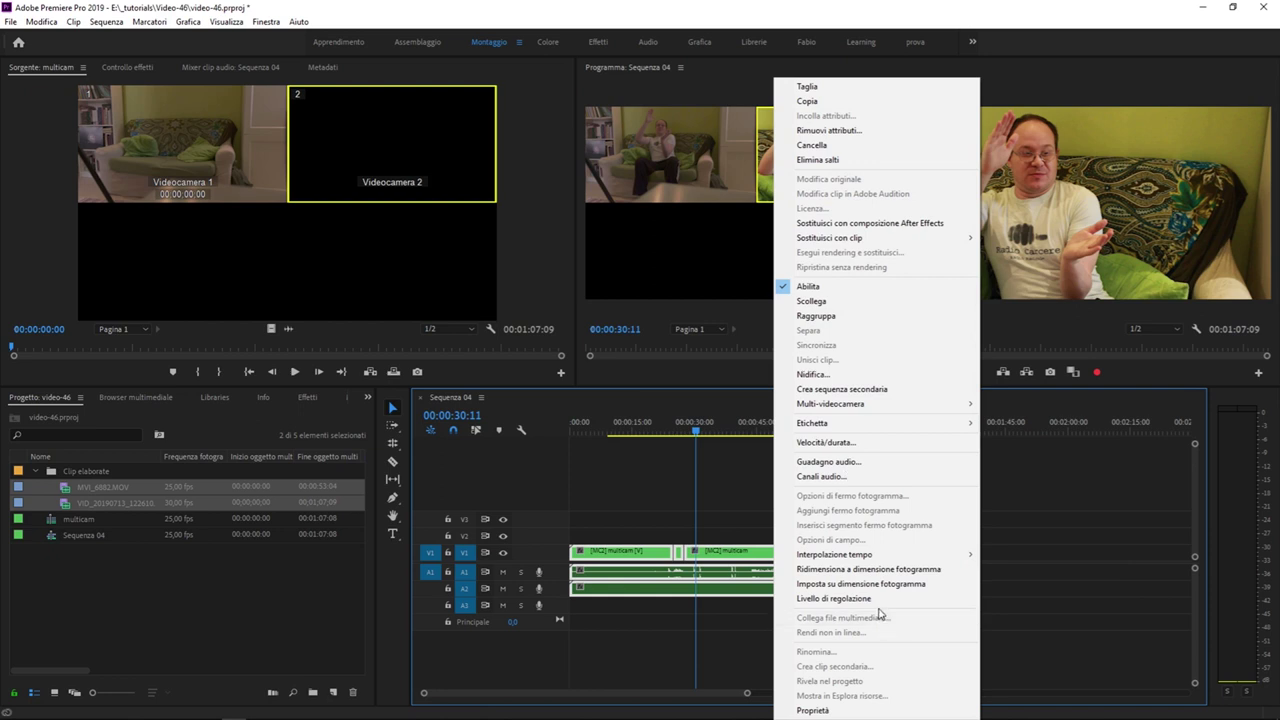
mouse_move(916, 405)
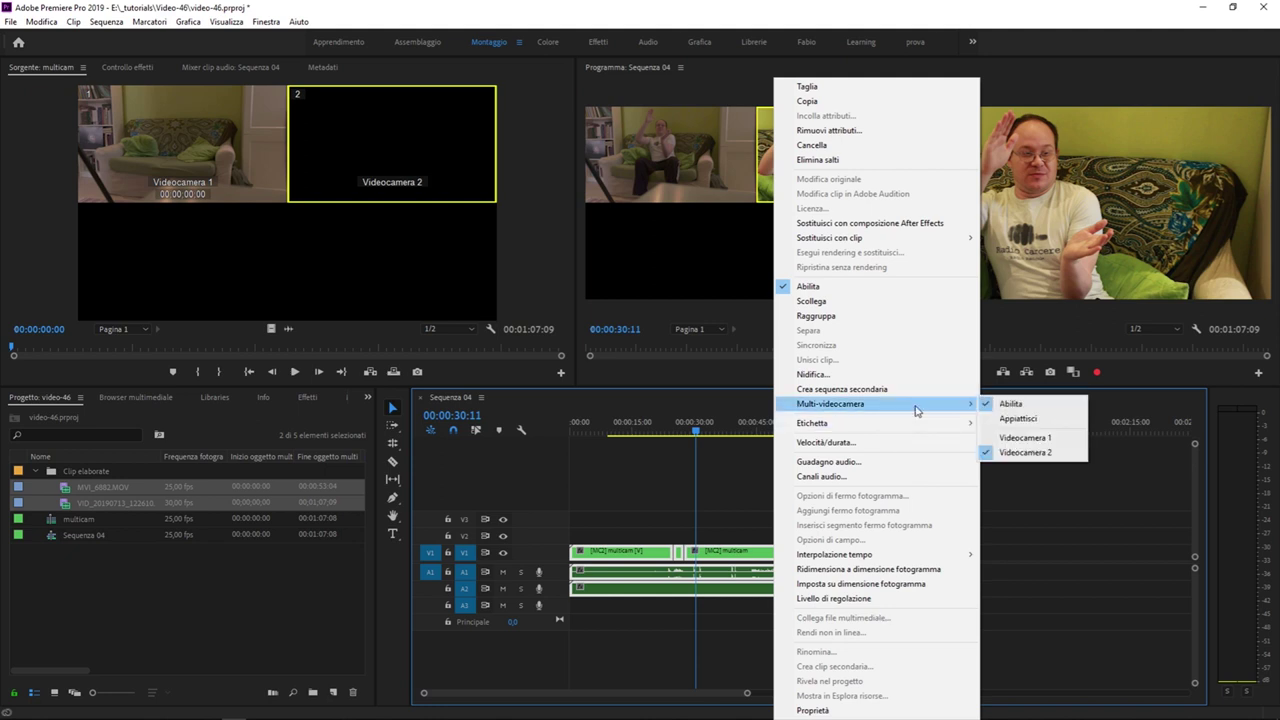
click(1020, 419)
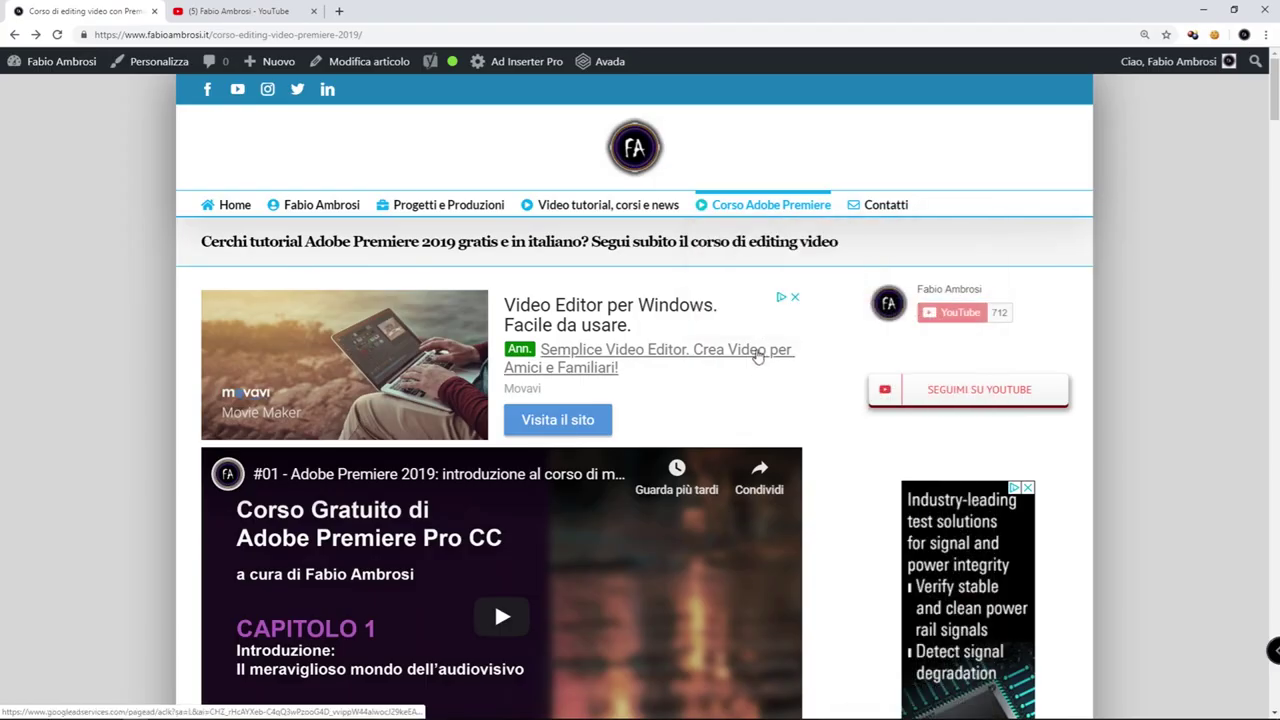
Step: Scroll down the course lesson list and briefly highlight lessons 32.6 through 44
scroll(324, 465, down, 5)
scroll(324, 465, down, 5)
scroll(324, 465, down, 5)
scroll(324, 465, down, 5)
scroll(250, 440, down, 5)
scroll(147, 405, down, 2)
scroll(311, 447, down, 1)
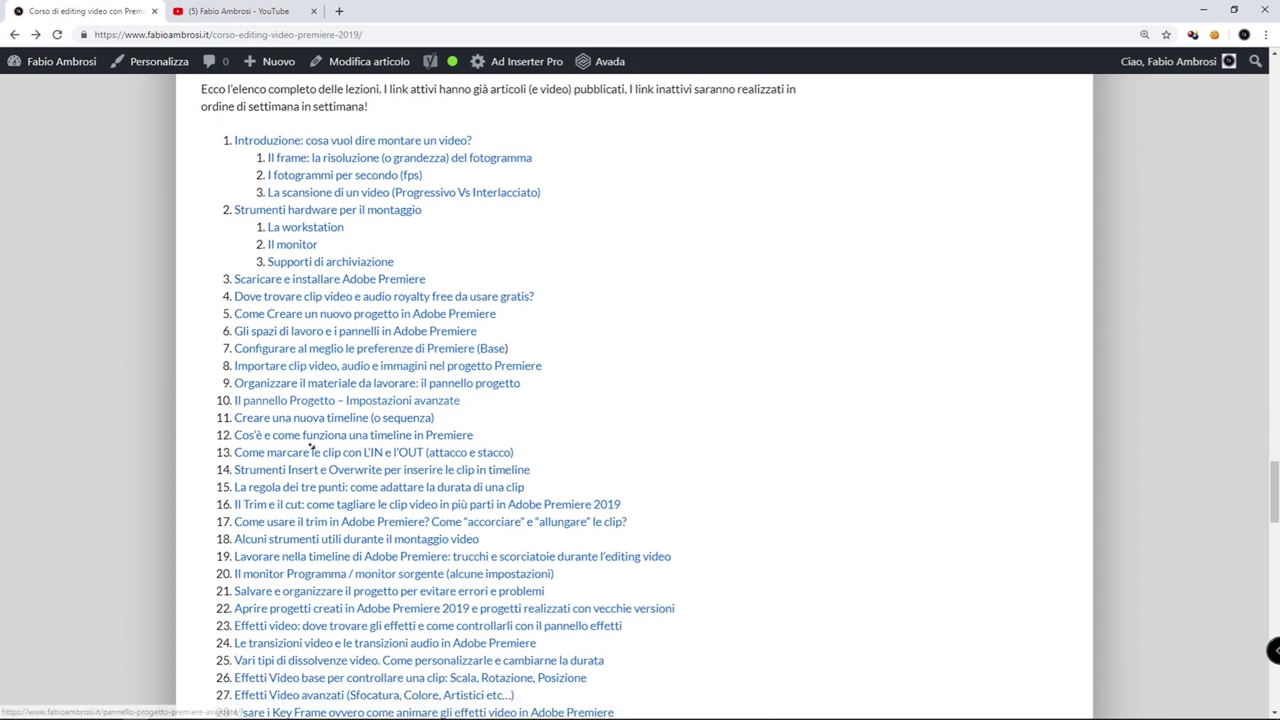
scroll(311, 449, down, 2)
scroll(311, 447, down, 1)
scroll(306, 443, down, 2)
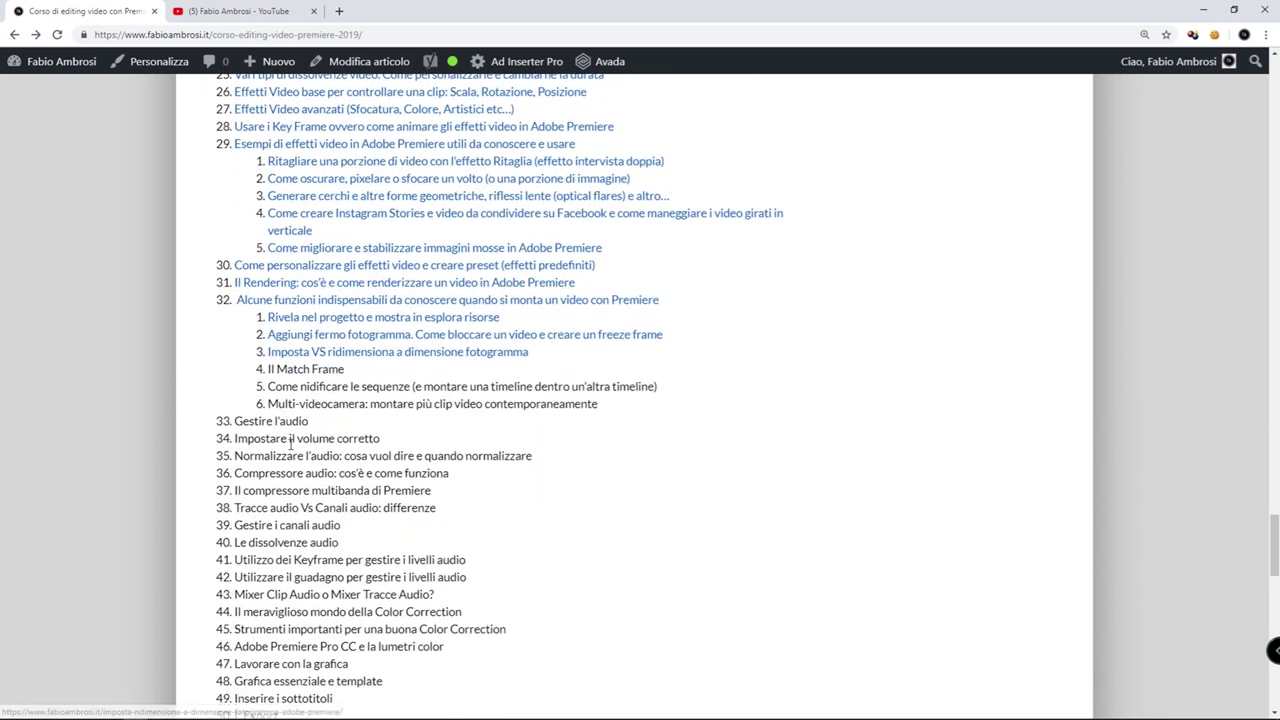
drag(266, 404, 354, 612)
scroll(529, 466, down, 2)
click(529, 466)
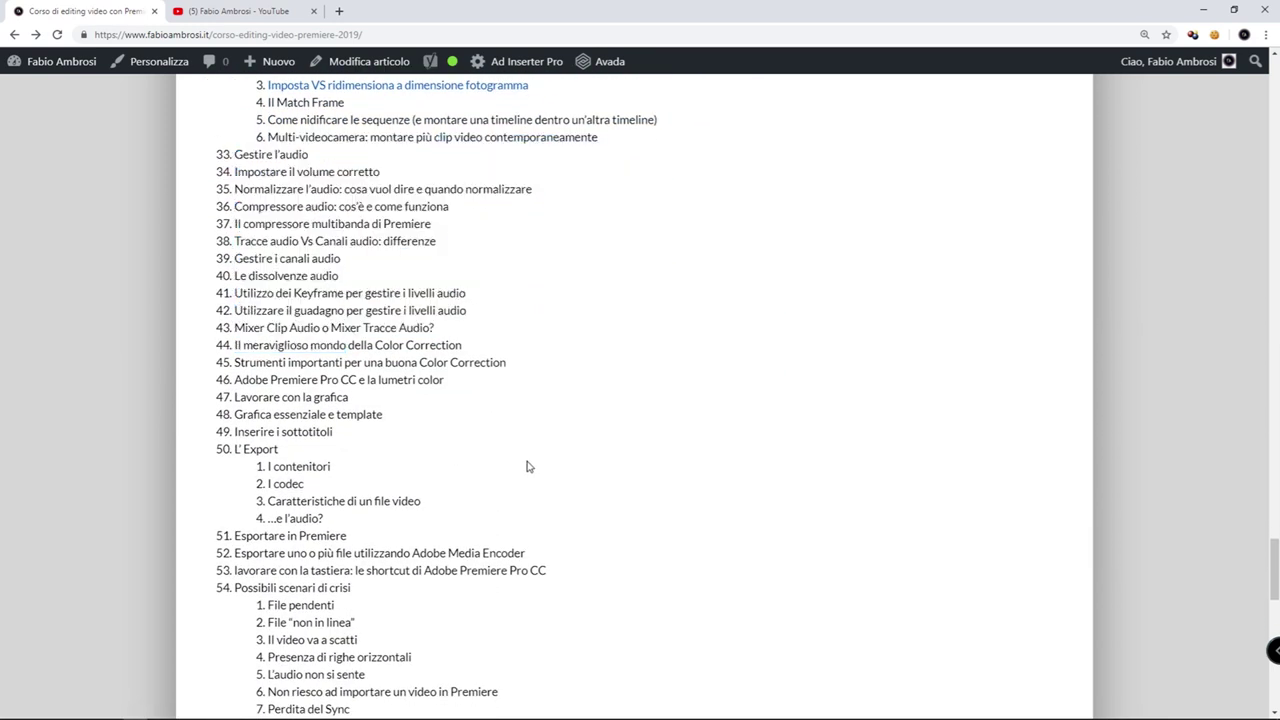
Step: Switch to the YouTube channel tab and shift the uploaded videos row back to the newest uploads
key(ctrl+Tab)
click(287, 396)
click(287, 396)
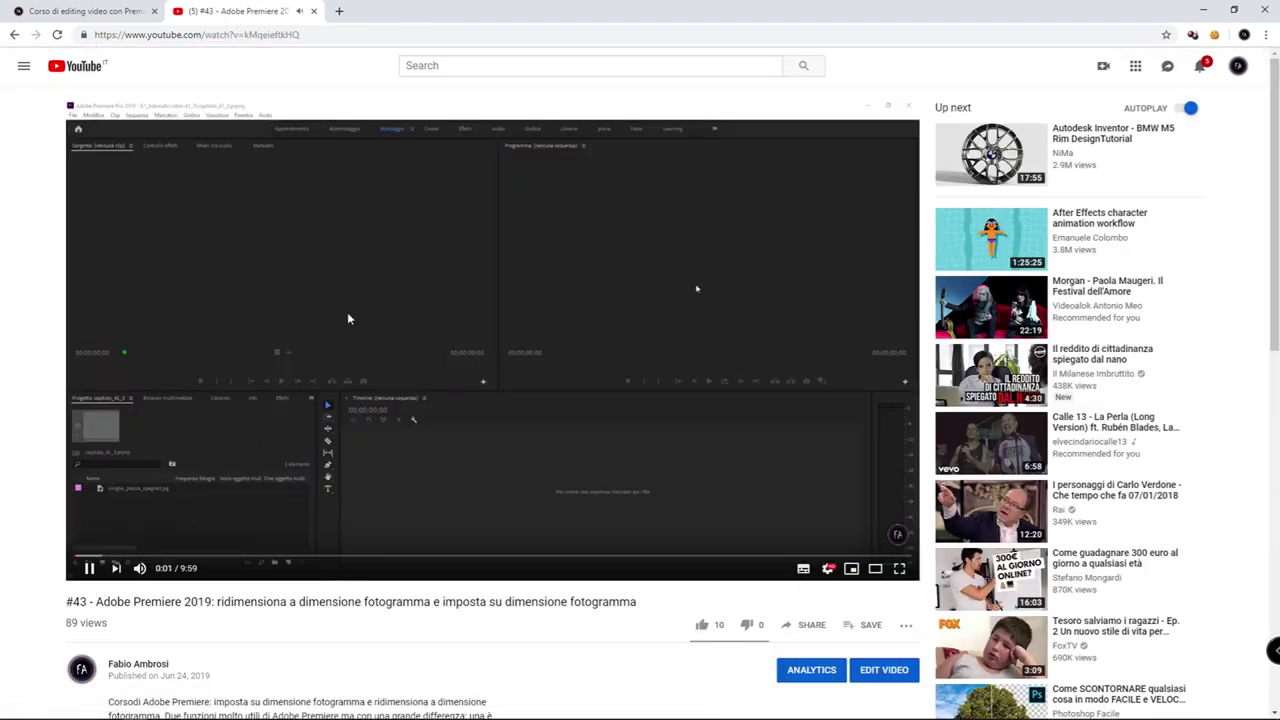
click(338, 335)
click(14, 34)
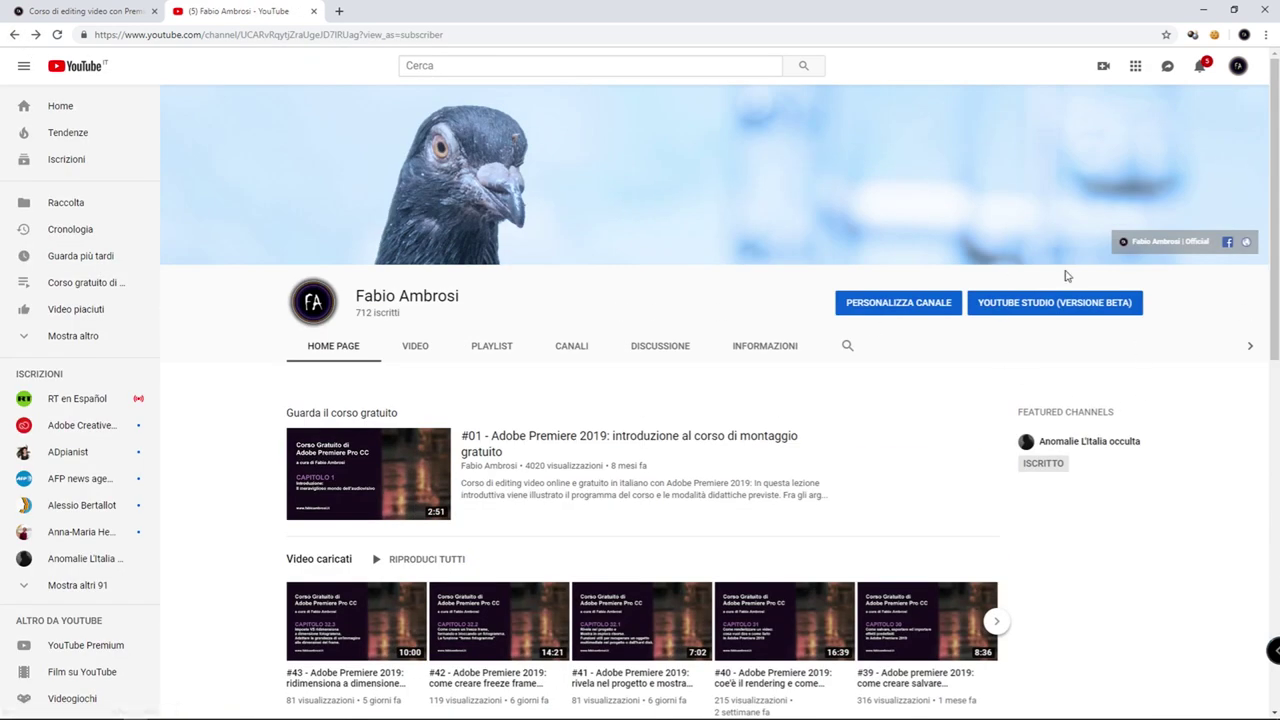
Step: Switch back to Premiere Pro to view Sequenza 04 with the flattened MVI_6882.MOV clips
key(alt+Tab)
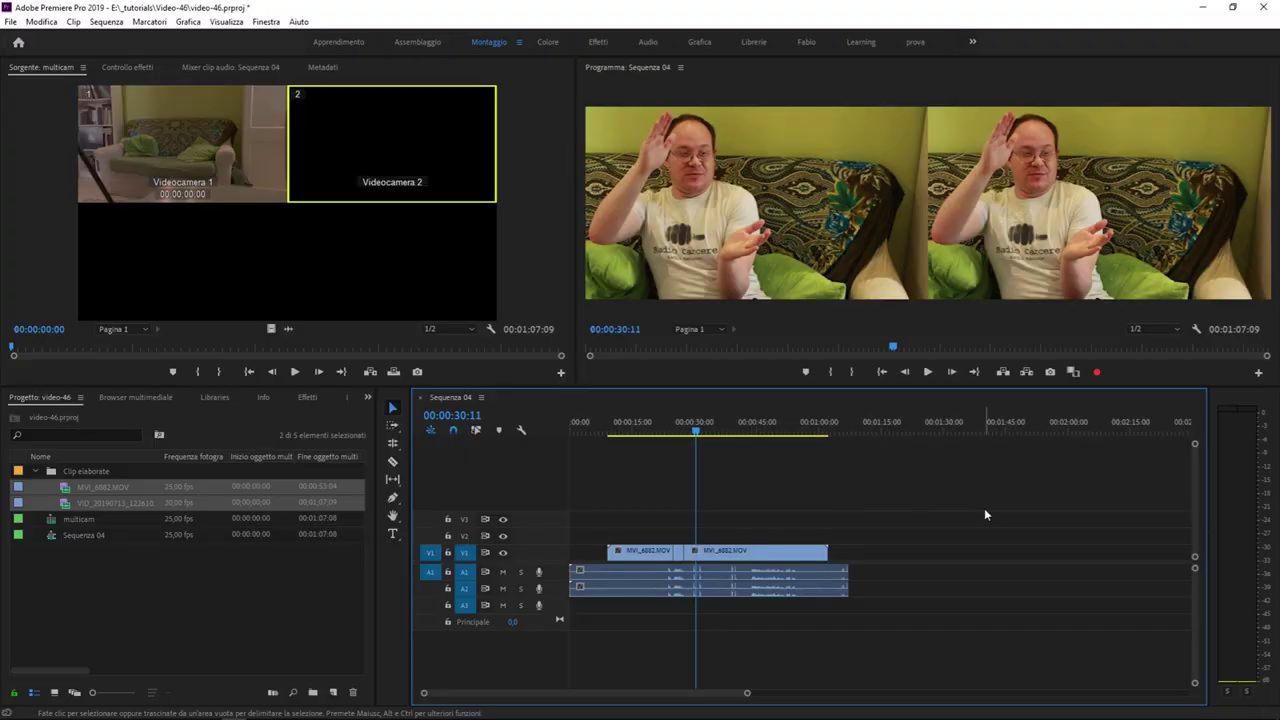